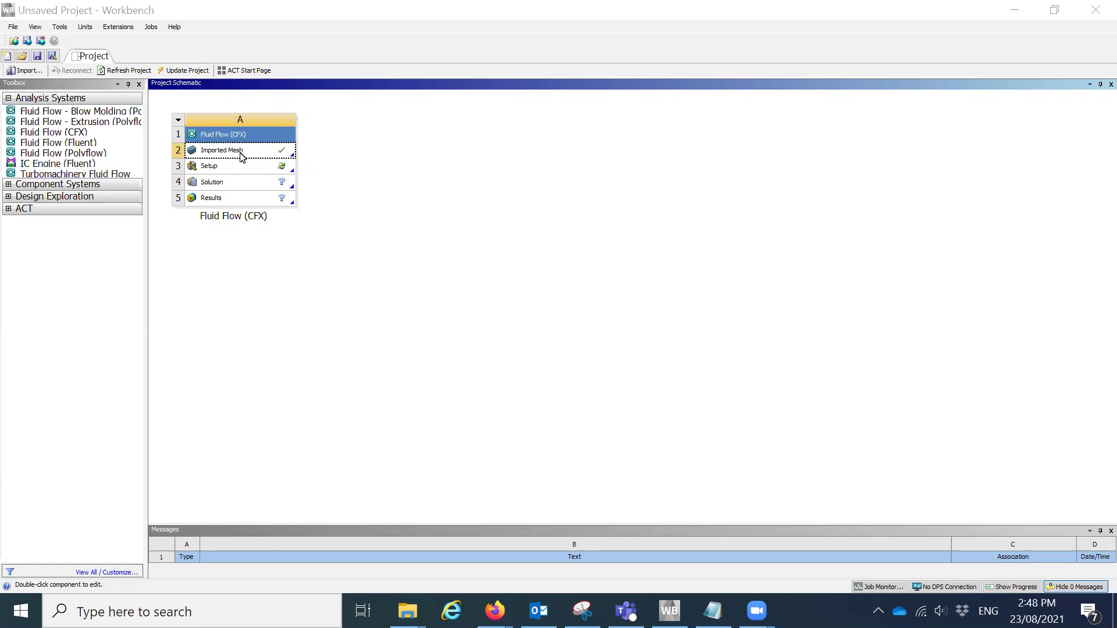
# Bring up the context menu of Setup cell A3 in the Fluid Flow (CFX) system
pyautogui.click(238, 173)
pyautogui.rightClick(238, 173)
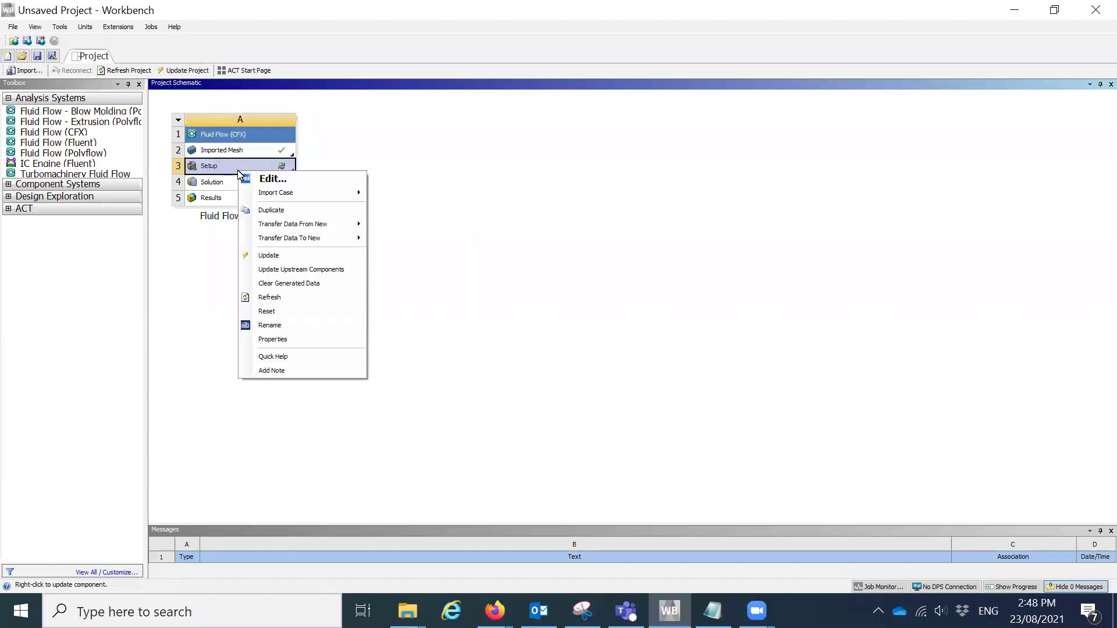
# Launch CFX-Pre maximised, rotate the airfoil mesh, and select Default Domain in the Outline tree
pyautogui.click(269, 177)
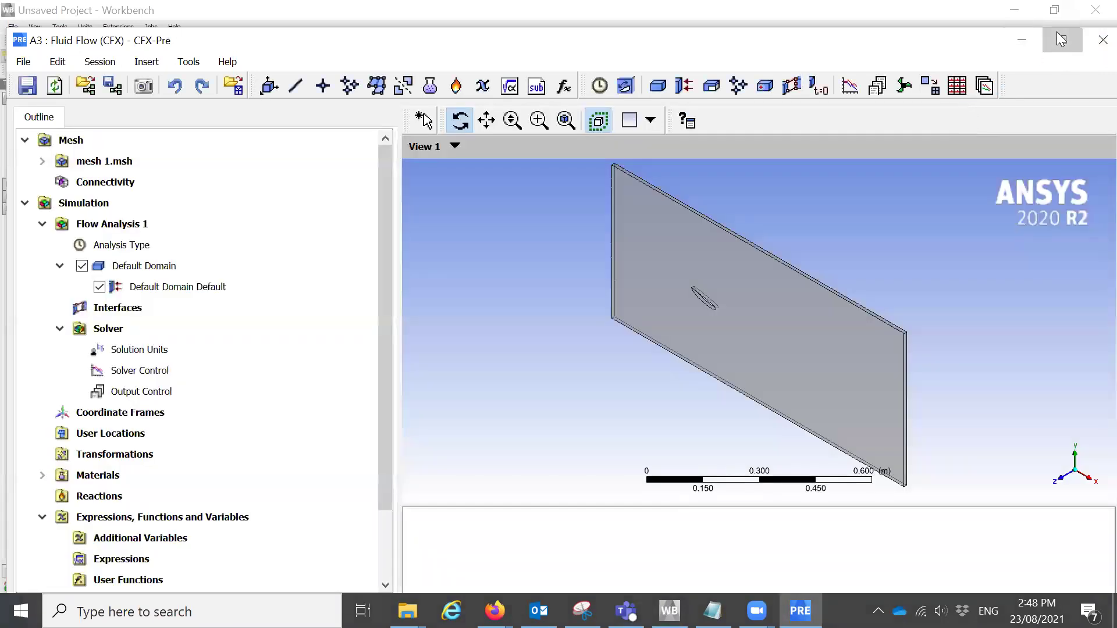
pyautogui.click(1062, 40)
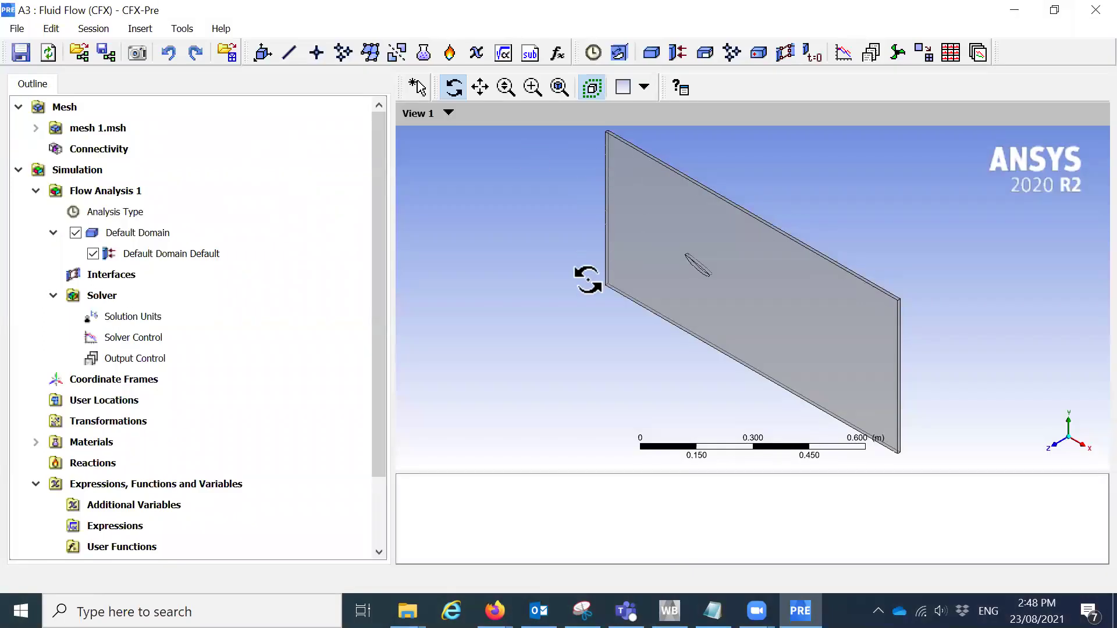
pyautogui.moveTo(588, 282); pyautogui.dragTo(512, 174)
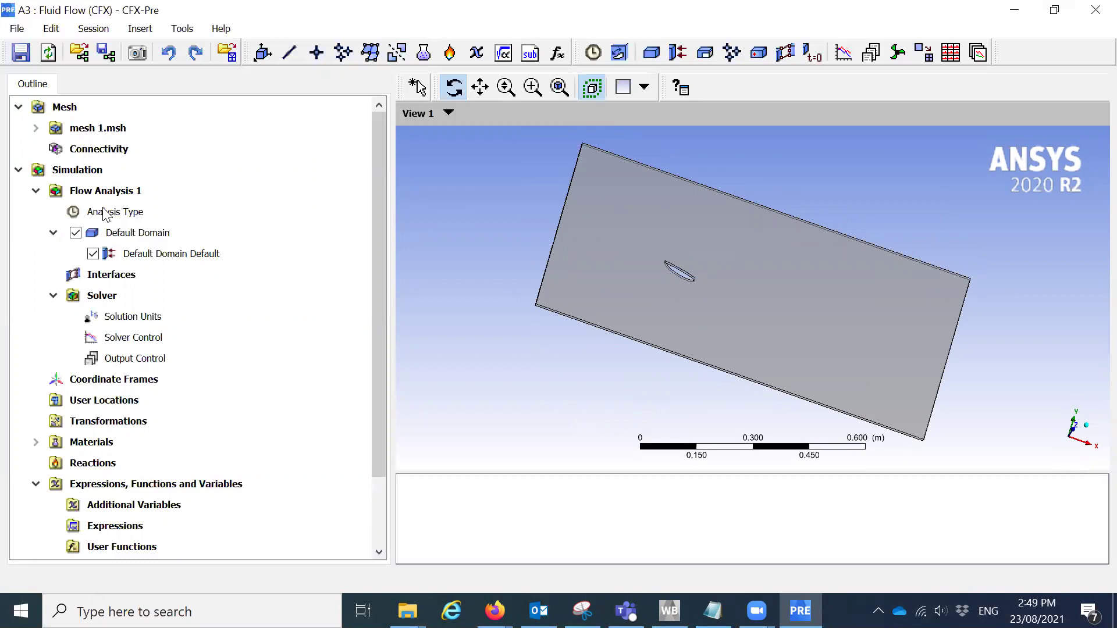
pyautogui.click(135, 233)
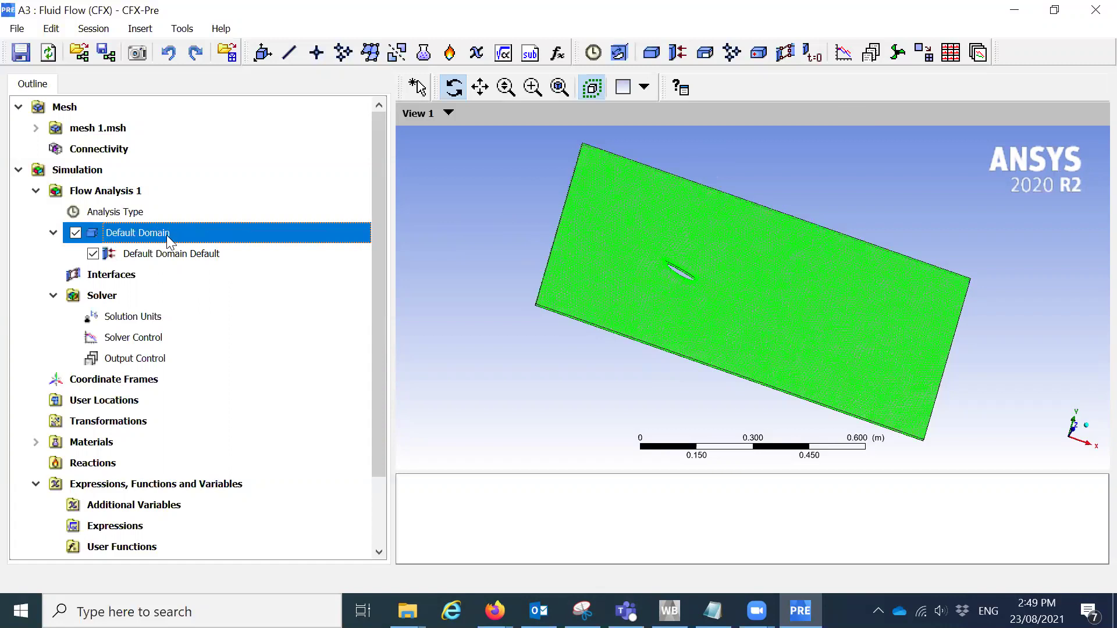
pyautogui.click(53, 233)
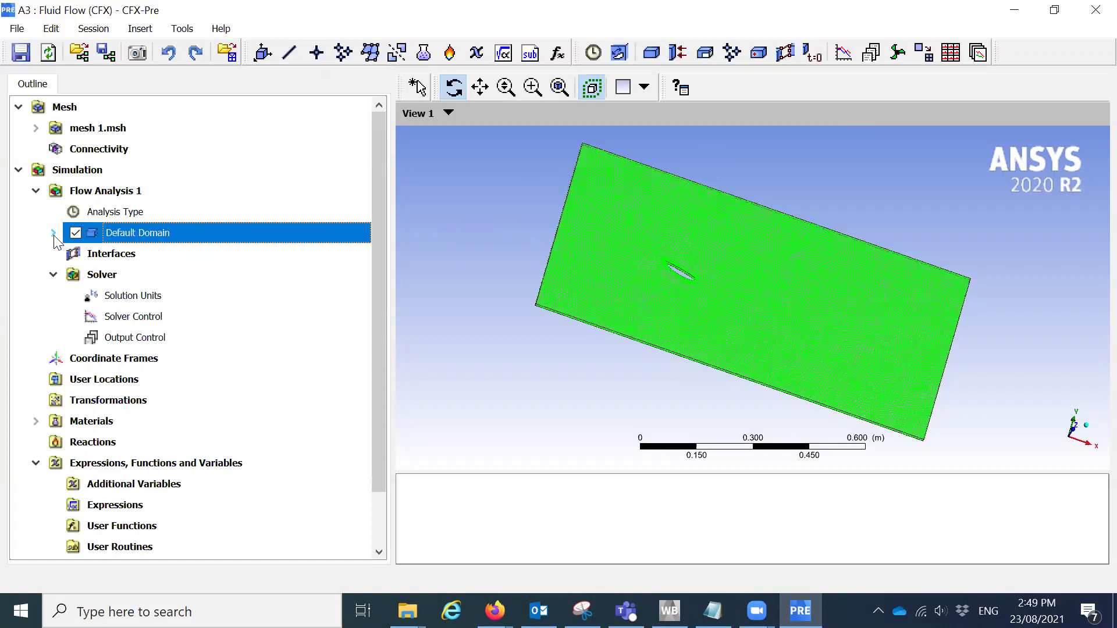
pyautogui.click(53, 233)
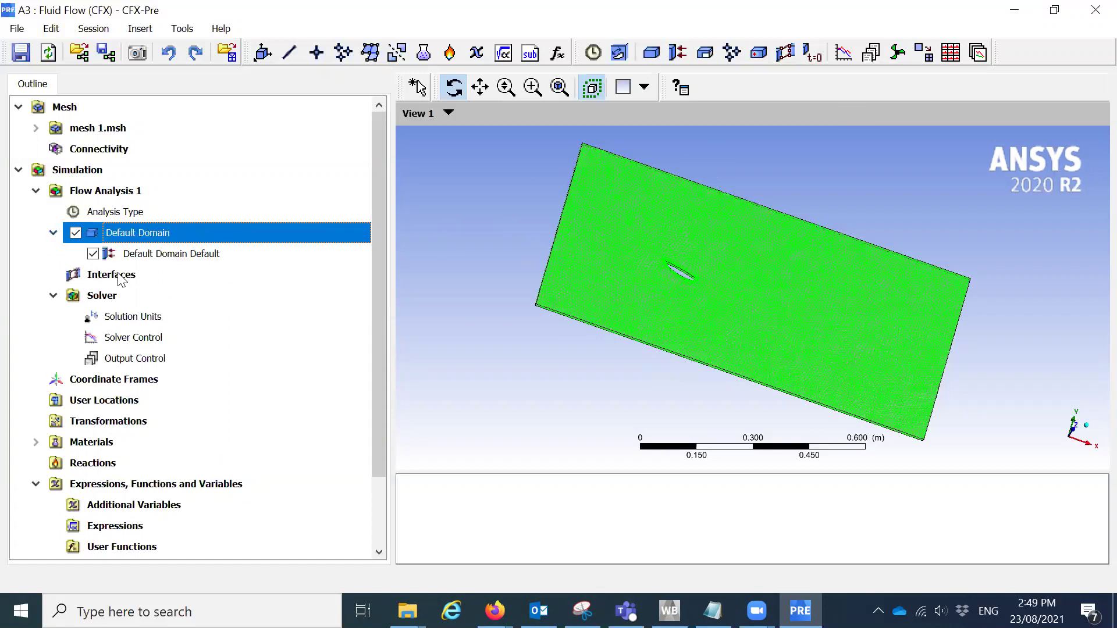
# Insert a new boundary named Inlet into Default Domain
pyautogui.rightClick(138, 229)
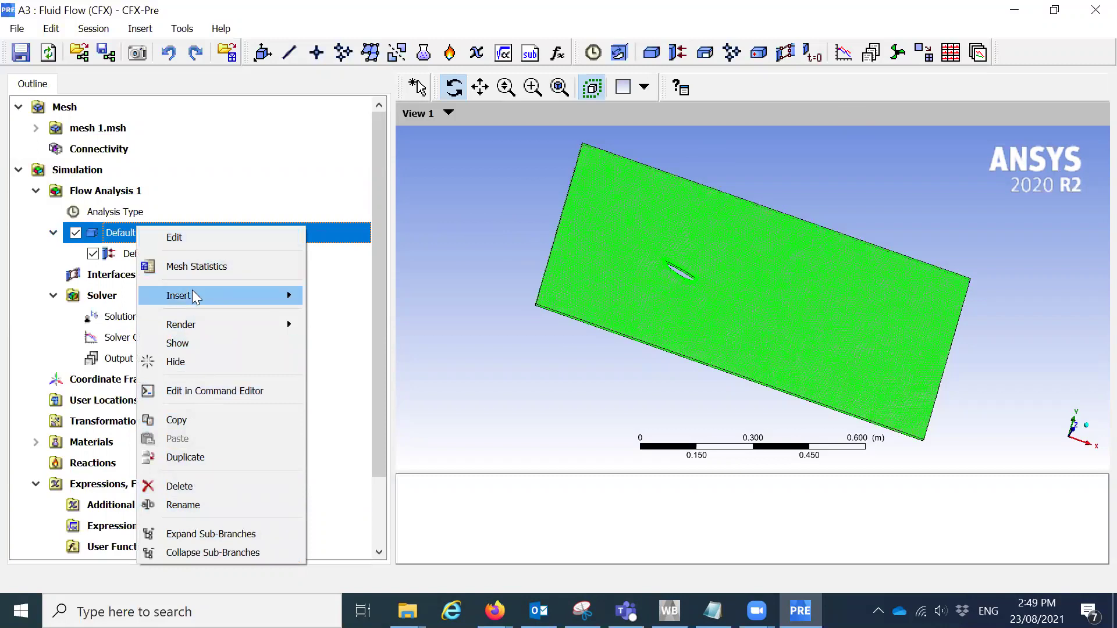
pyautogui.moveTo(195, 296)
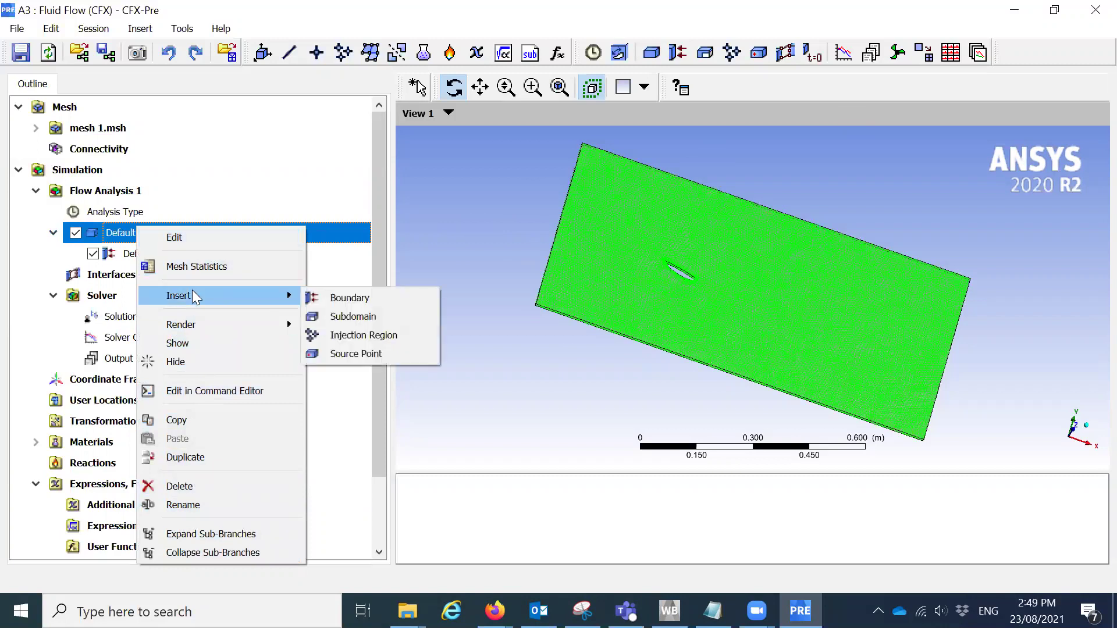
pyautogui.click(344, 299)
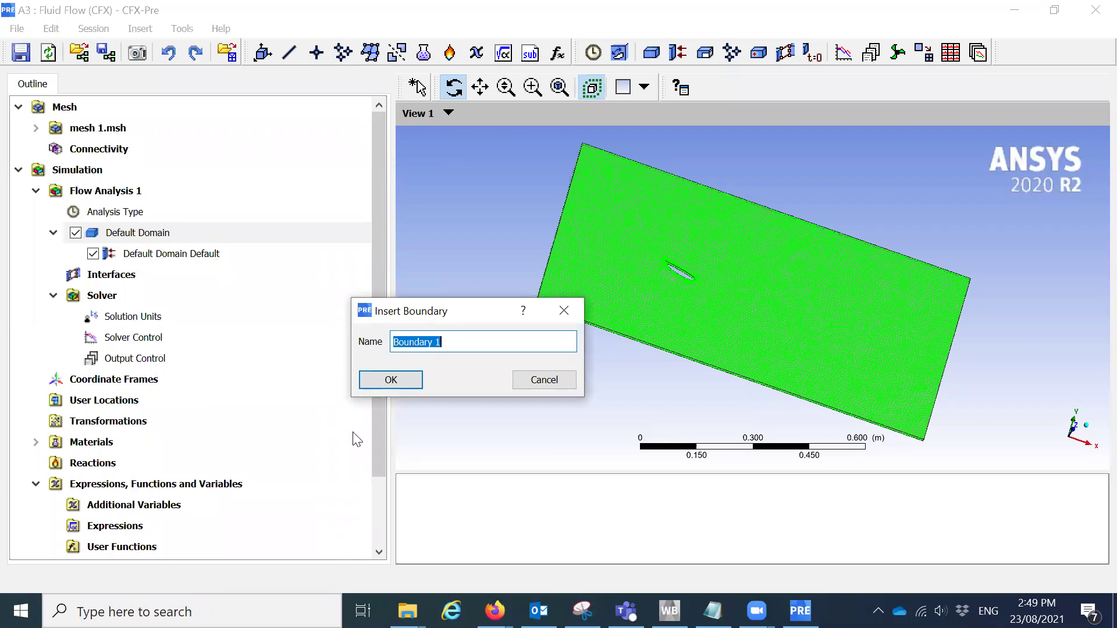
pyautogui.write('Inlet')
pyautogui.click(417, 382)
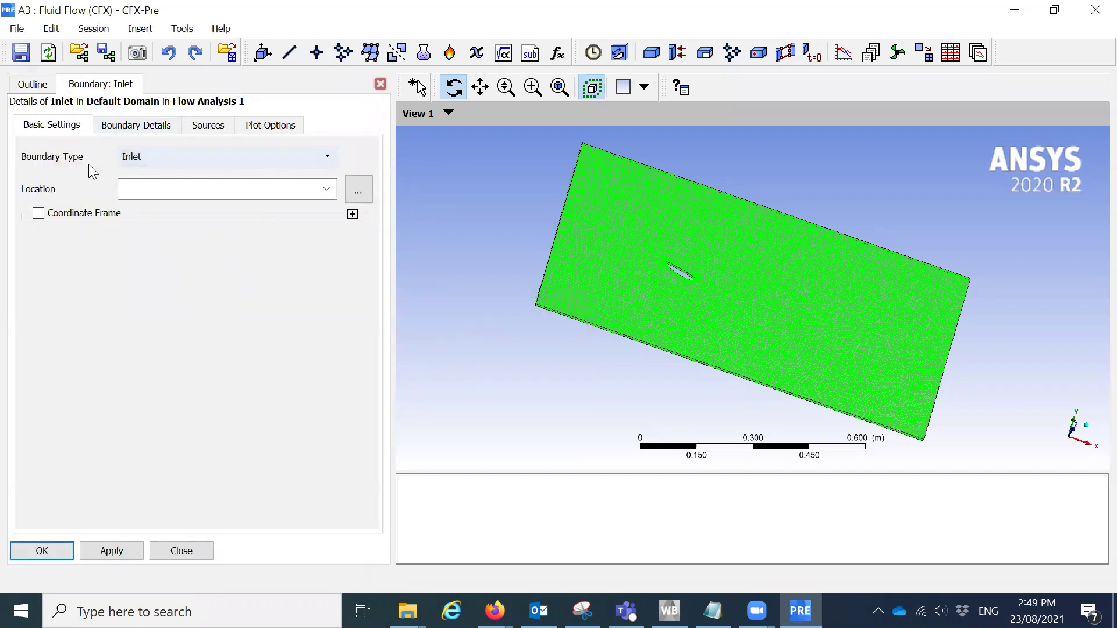
# Keep boundary type Inlet, set its location to the inlet face, and view it edge-on
pyautogui.click(161, 156)
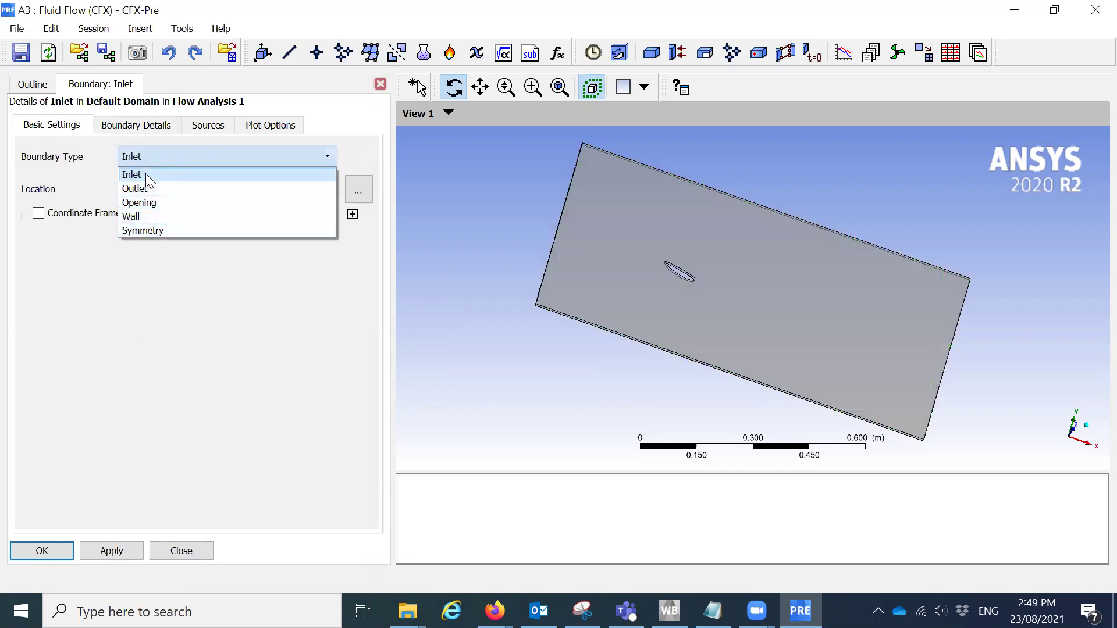
pyautogui.click(155, 159)
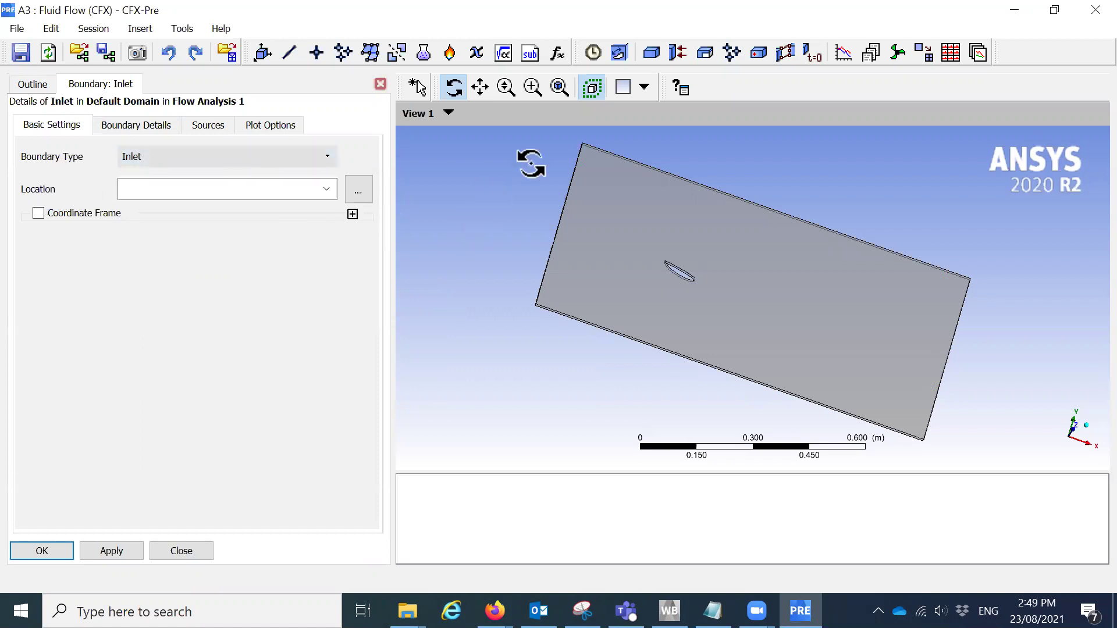
pyautogui.click(328, 189)
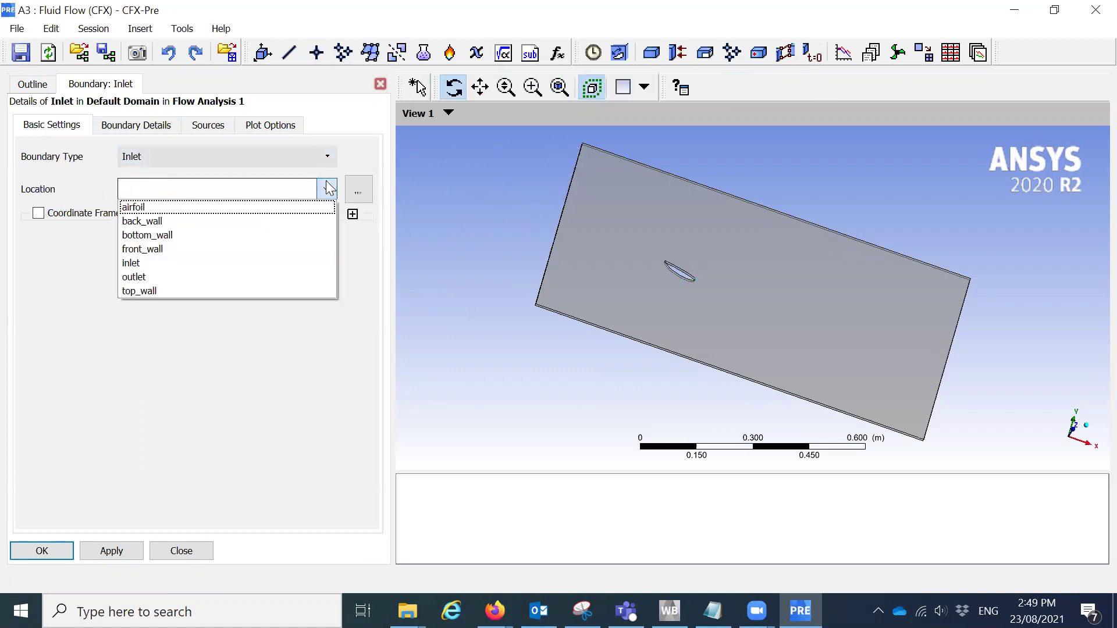
pyautogui.click(139, 250)
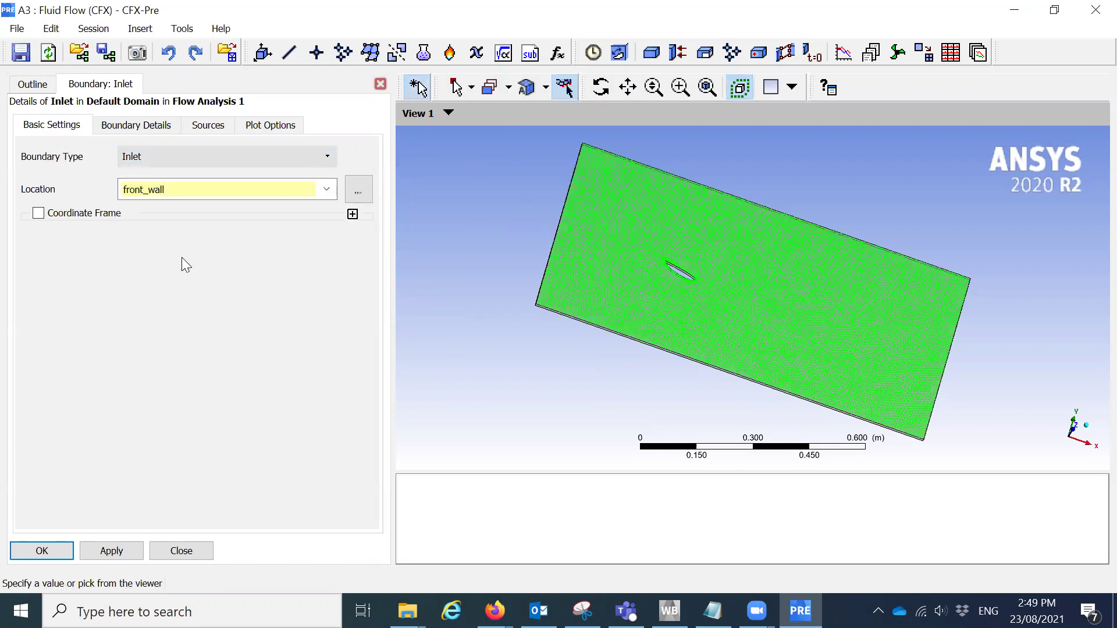
pyautogui.click(326, 190)
pyautogui.click(151, 263)
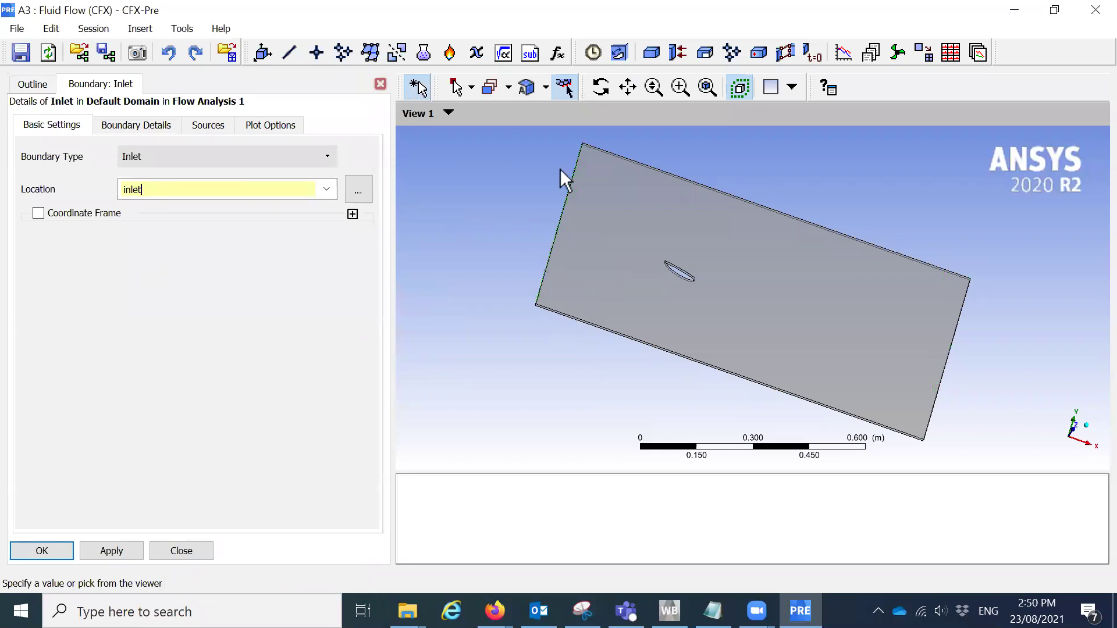
pyautogui.click(601, 87)
pyautogui.moveTo(532, 294); pyautogui.dragTo(625, 264)
# Give the Inlet a subsonic regime with a Normal Speed of 10 m/s
pyautogui.click(142, 124)
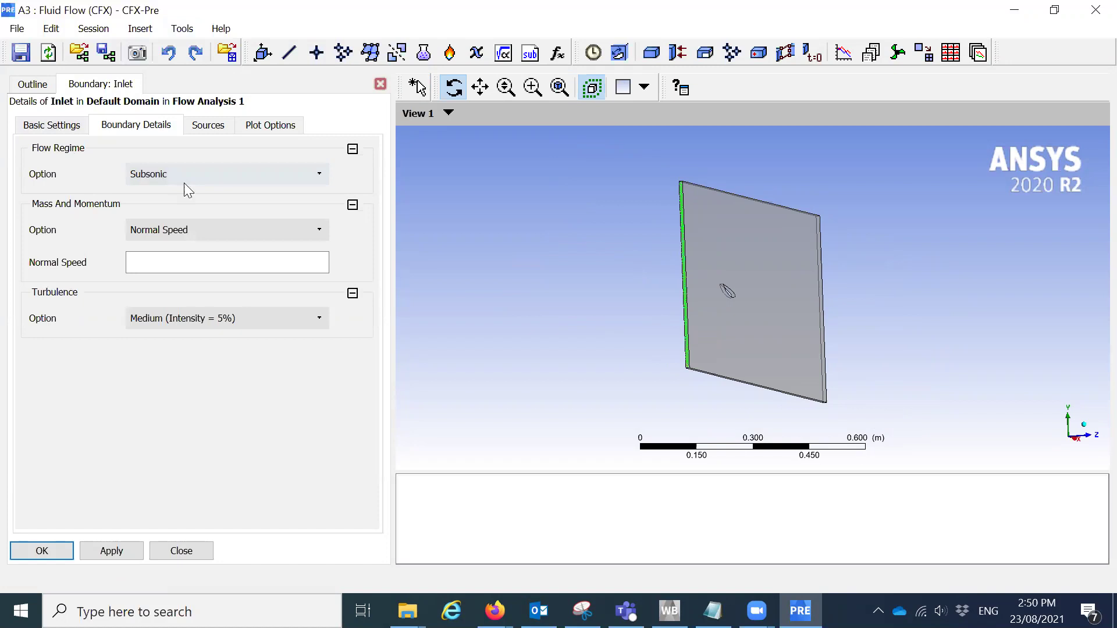
pyautogui.click(315, 174)
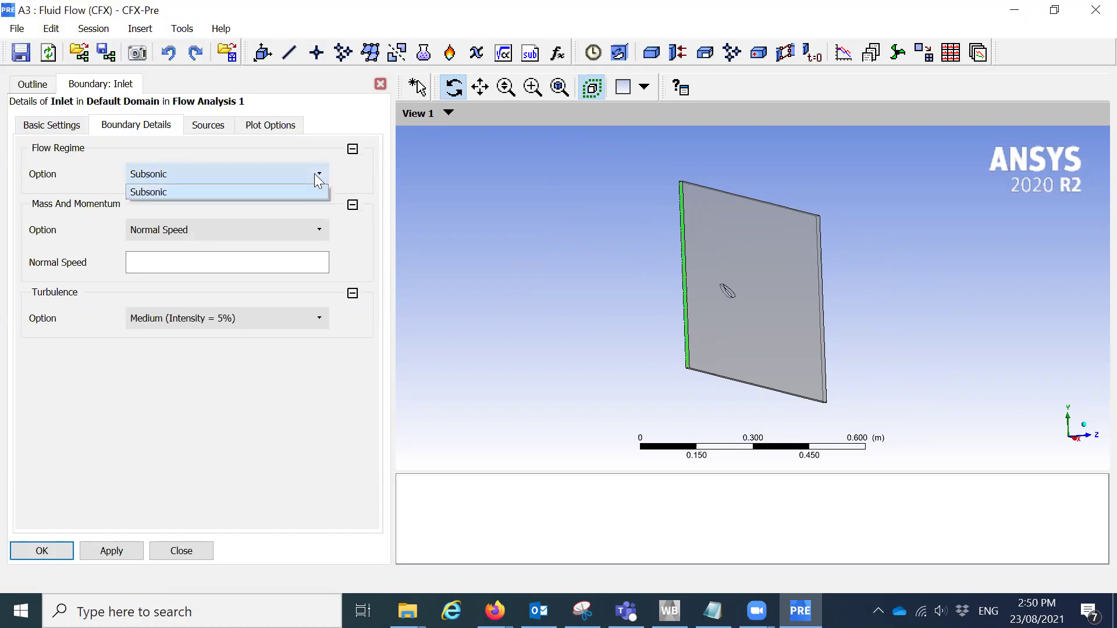
pyautogui.click(315, 174)
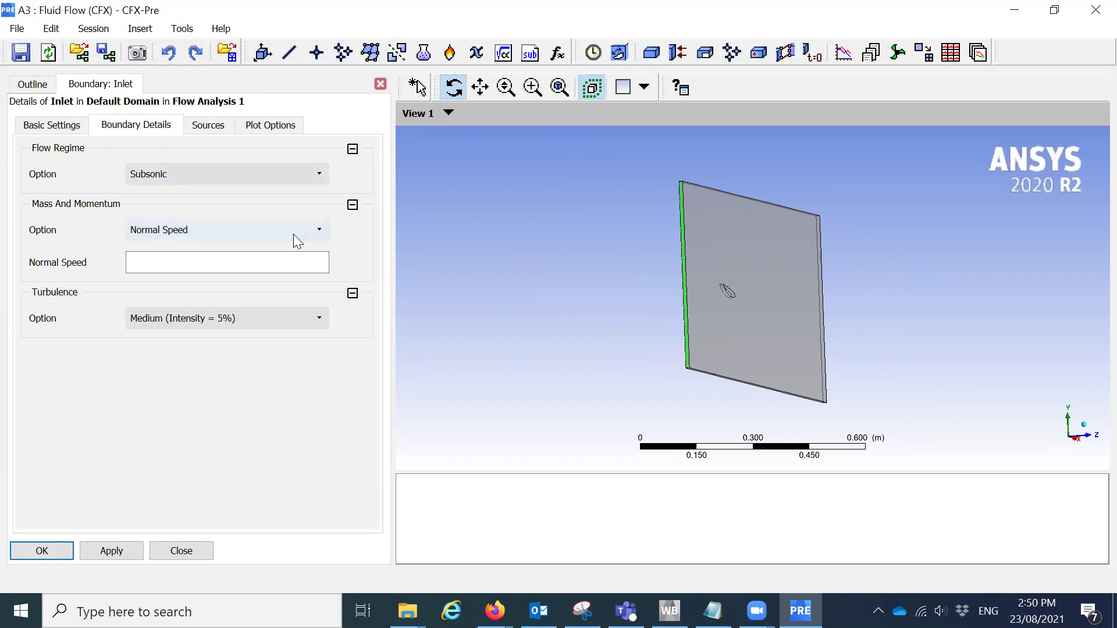
pyautogui.click(315, 230)
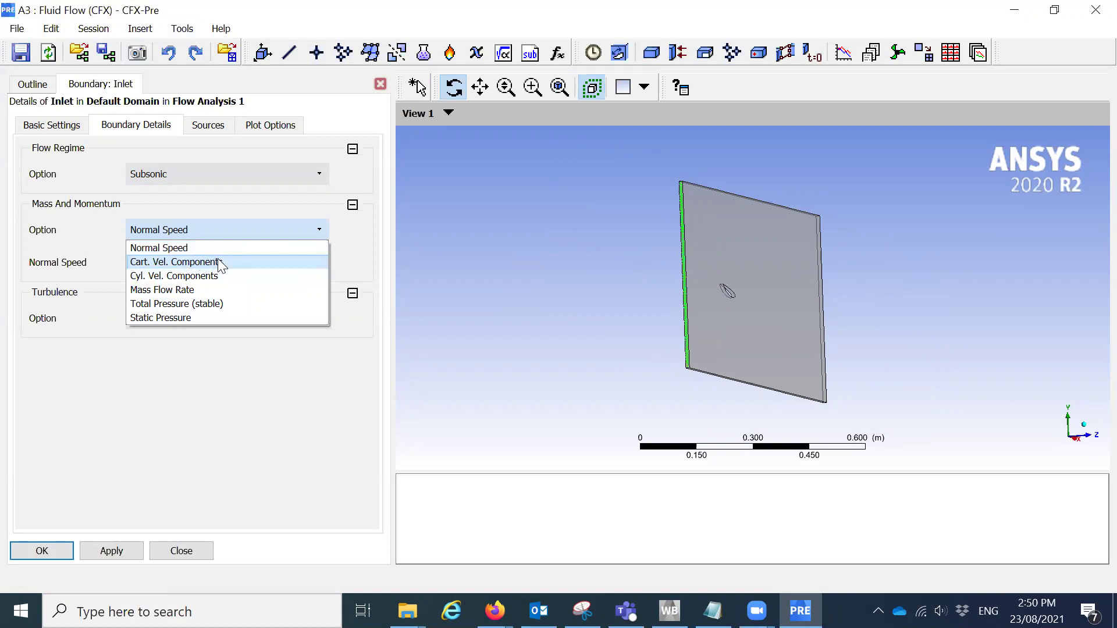
pyautogui.click(238, 230)
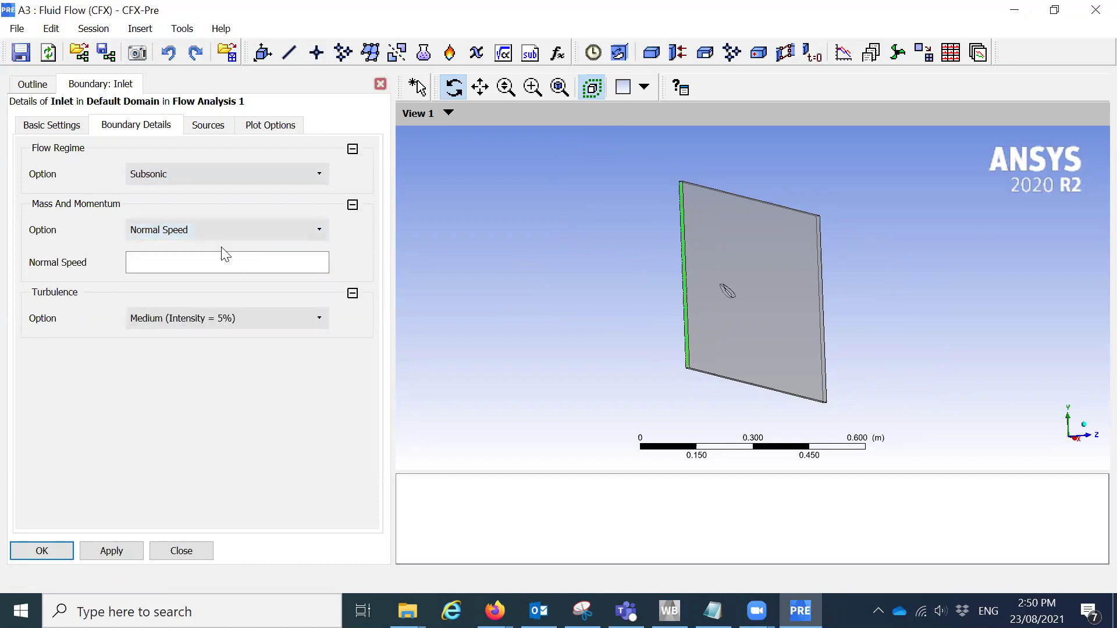
pyautogui.click(214, 266)
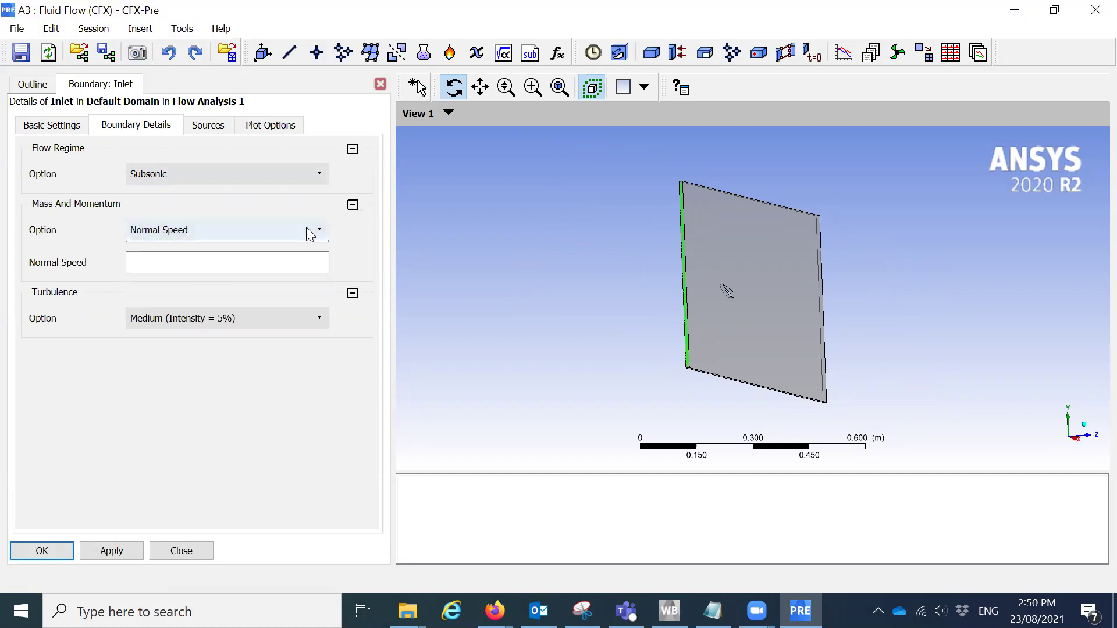
pyautogui.click(309, 231)
pyautogui.click(198, 259)
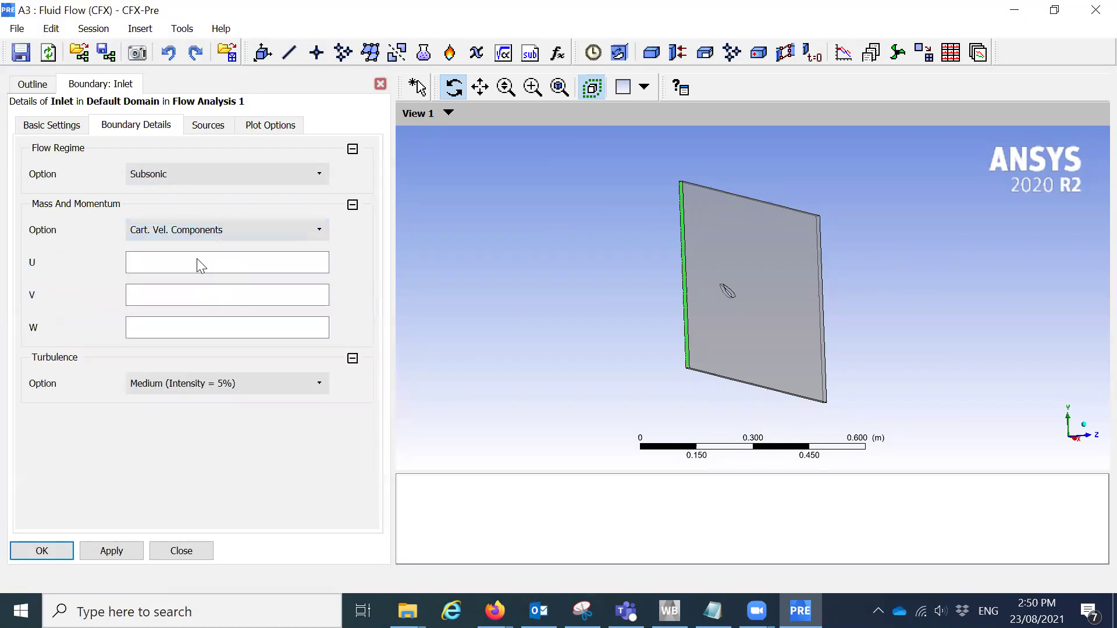
pyautogui.click(135, 263)
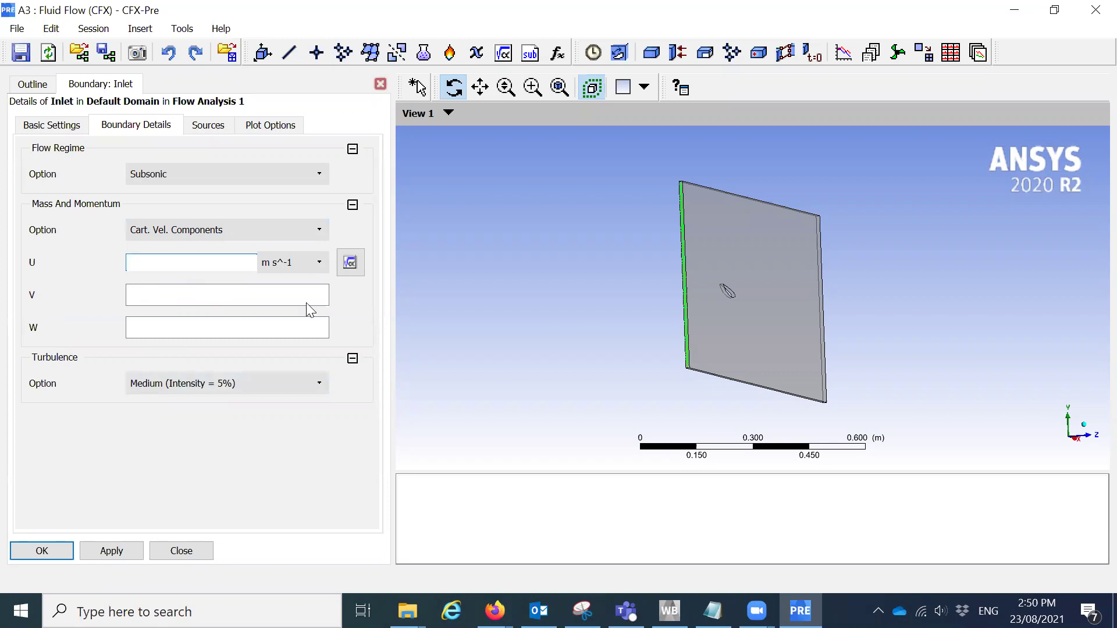
pyautogui.click(315, 232)
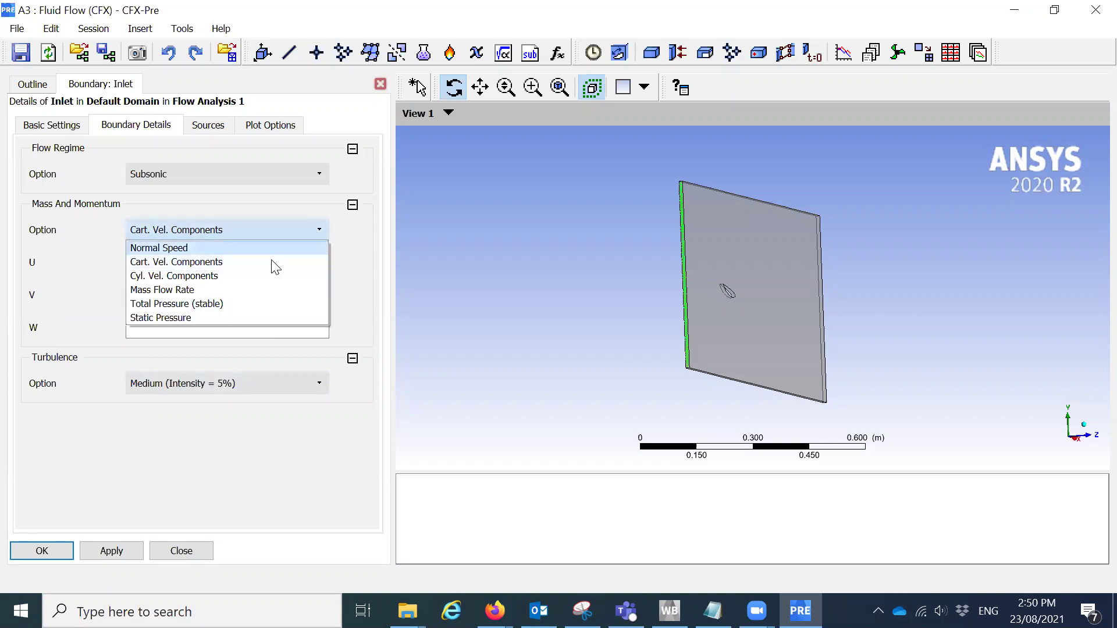
pyautogui.click(230, 248)
pyautogui.click(199, 261)
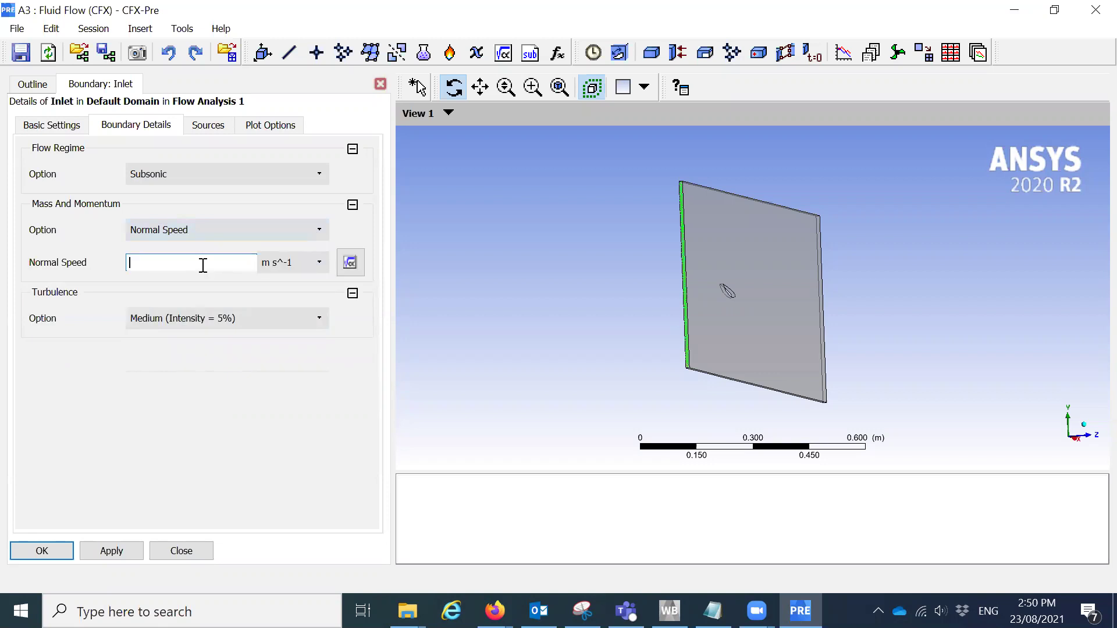
pyautogui.write('10')
pyautogui.click(175, 372)
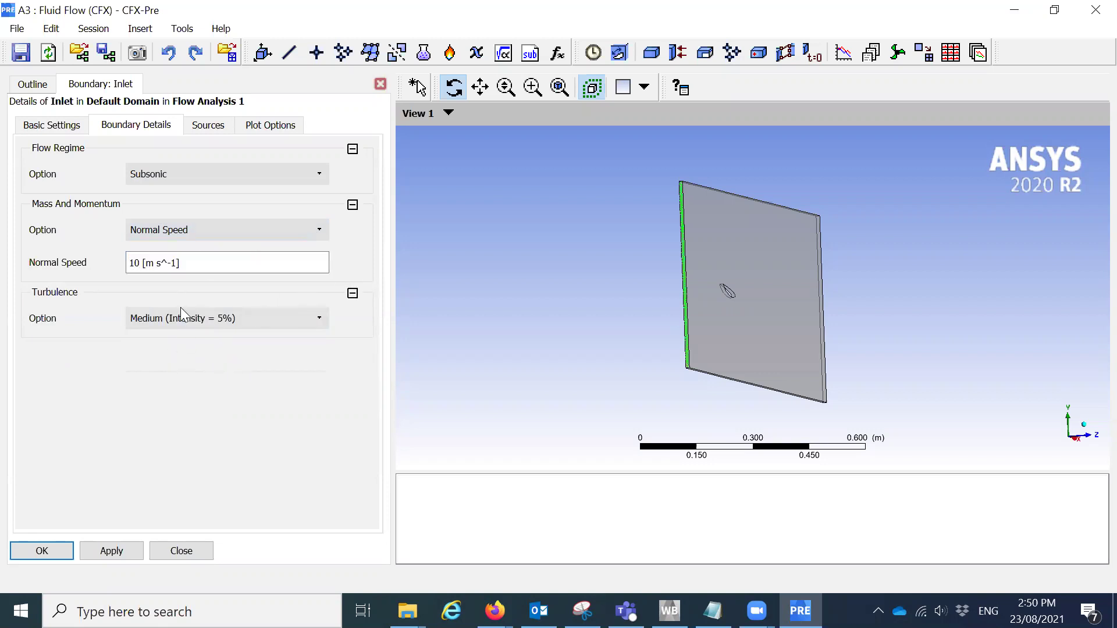
# Keep Medium (Intensity = 5%) turbulence, check Sources, then apply and close the Inlet
pyautogui.click(322, 320)
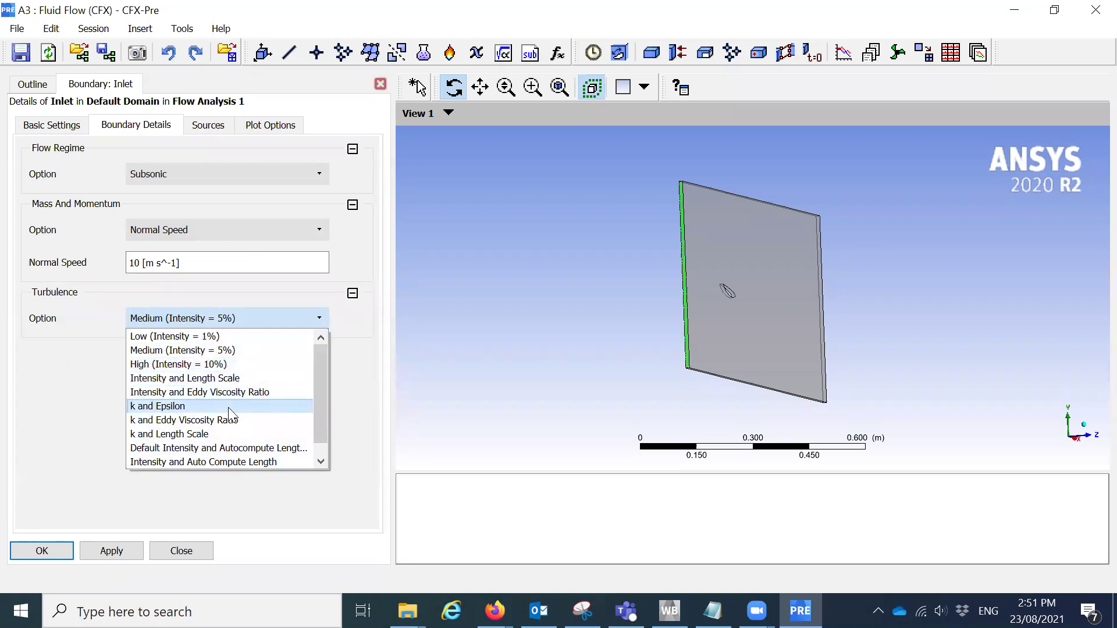
pyautogui.click(265, 351)
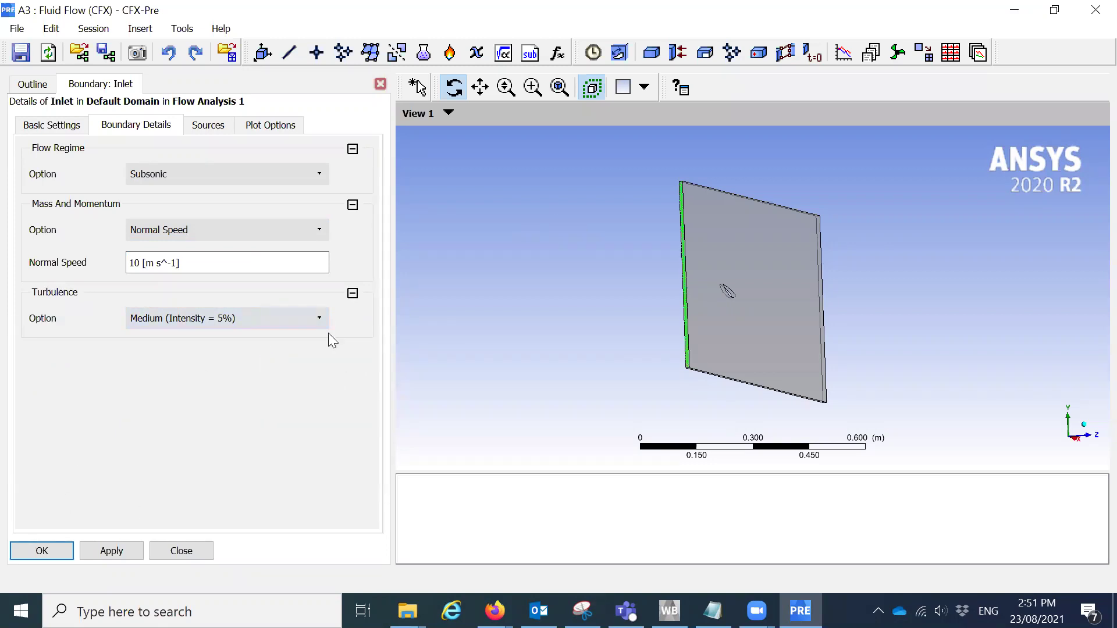
pyautogui.click(228, 129)
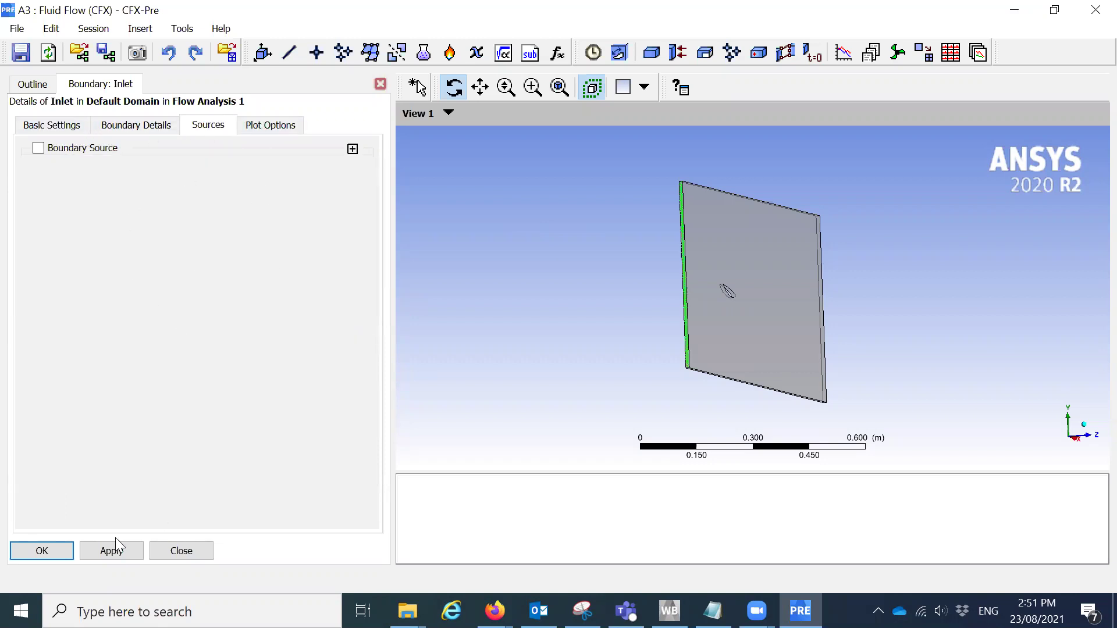
pyautogui.click(94, 556)
pyautogui.click(61, 550)
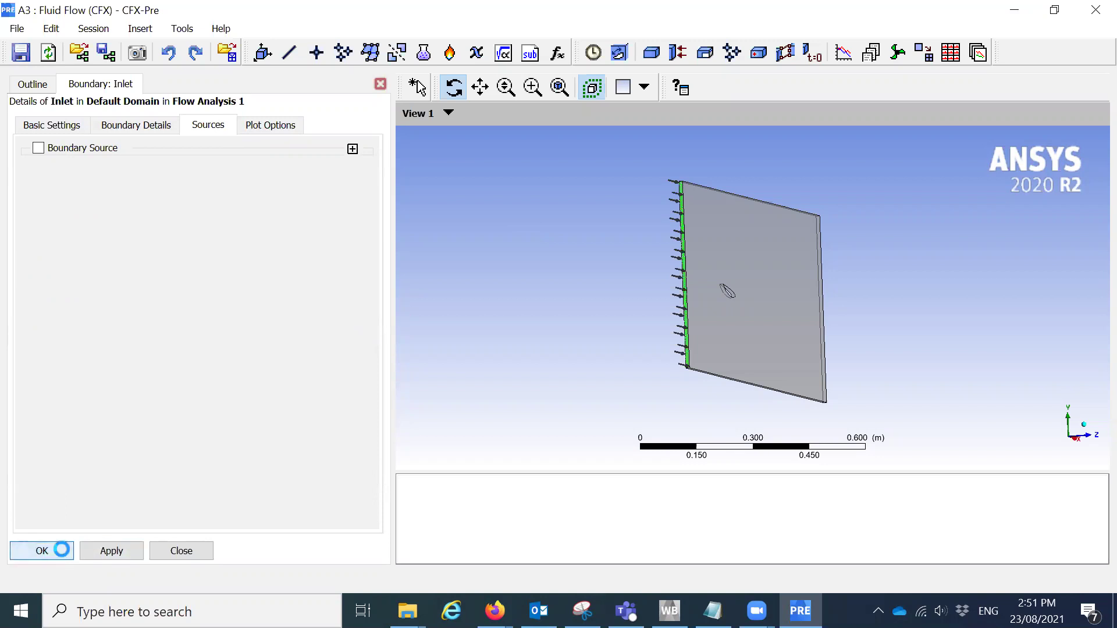
# Insert a boundary named Outlet located on the outlet face
pyautogui.moveTo(643, 271); pyautogui.dragTo(590, 247)
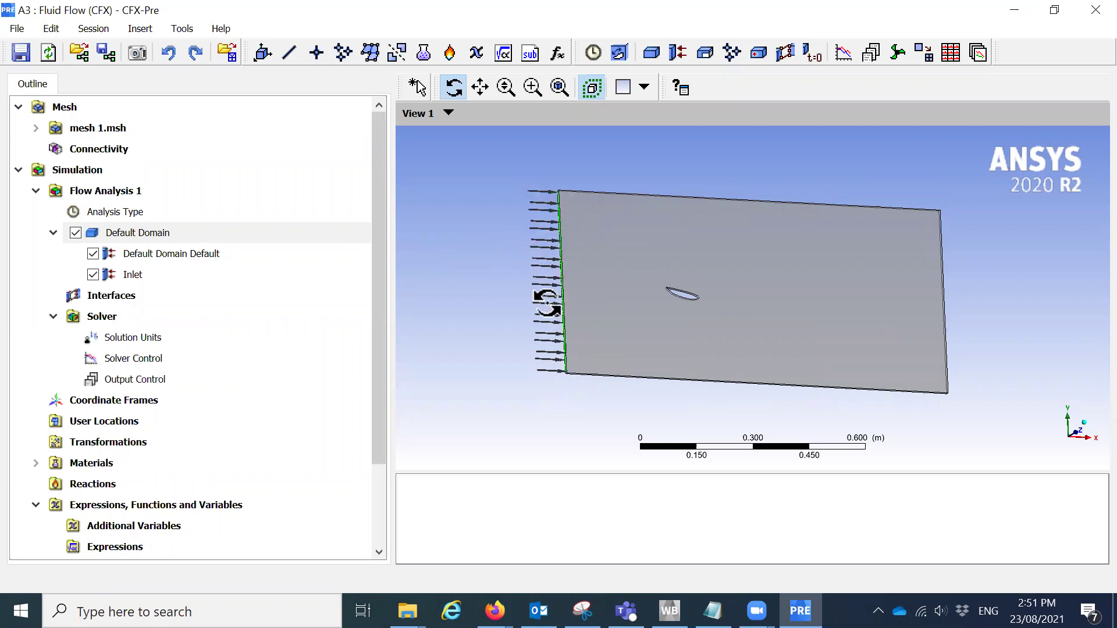
pyautogui.rightClick(179, 232)
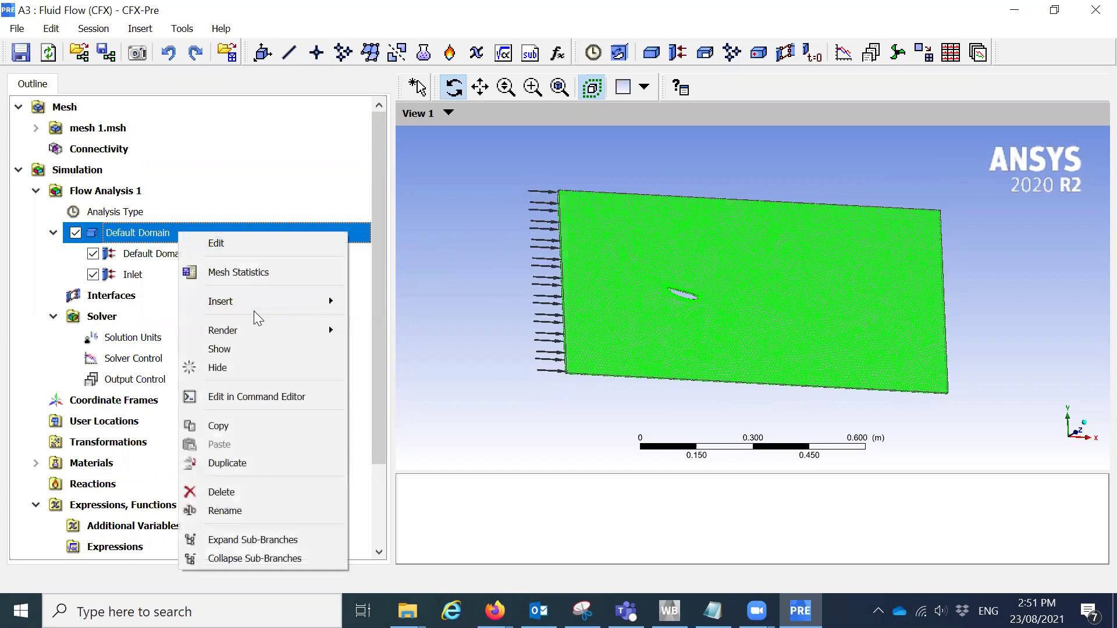
pyautogui.moveTo(274, 299)
pyautogui.click(376, 301)
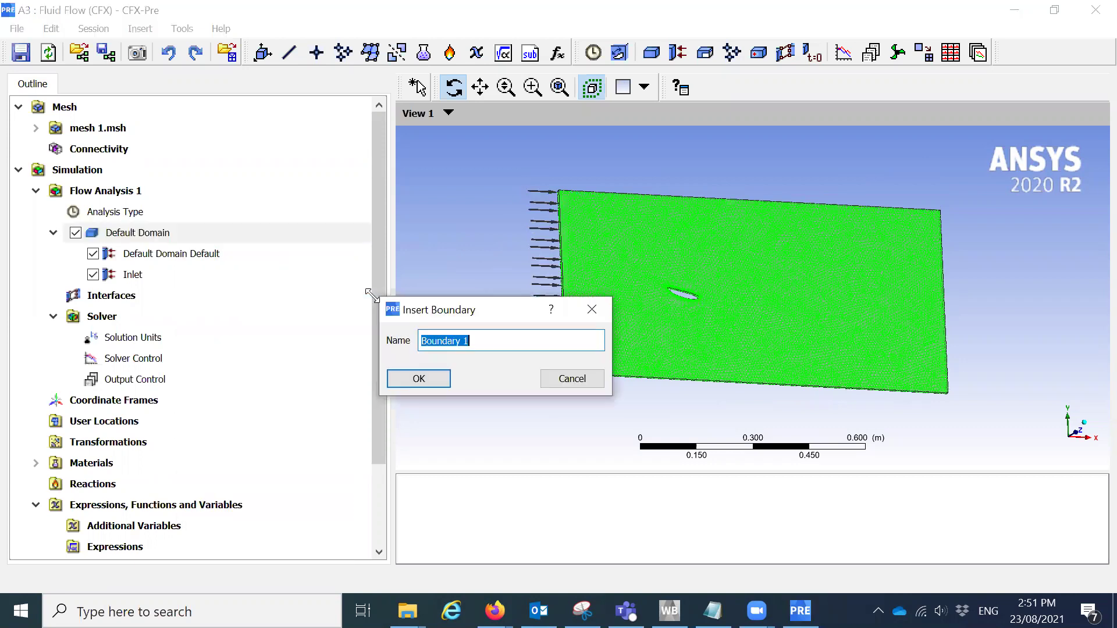
pyautogui.write('Outlet')
pyautogui.click(404, 383)
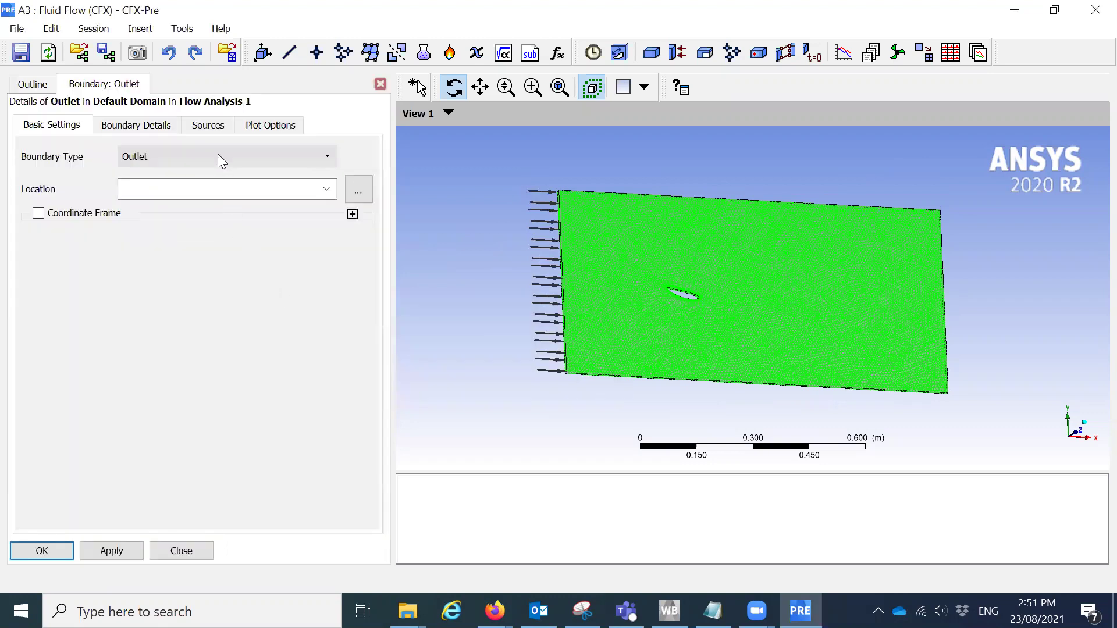
pyautogui.click(329, 188)
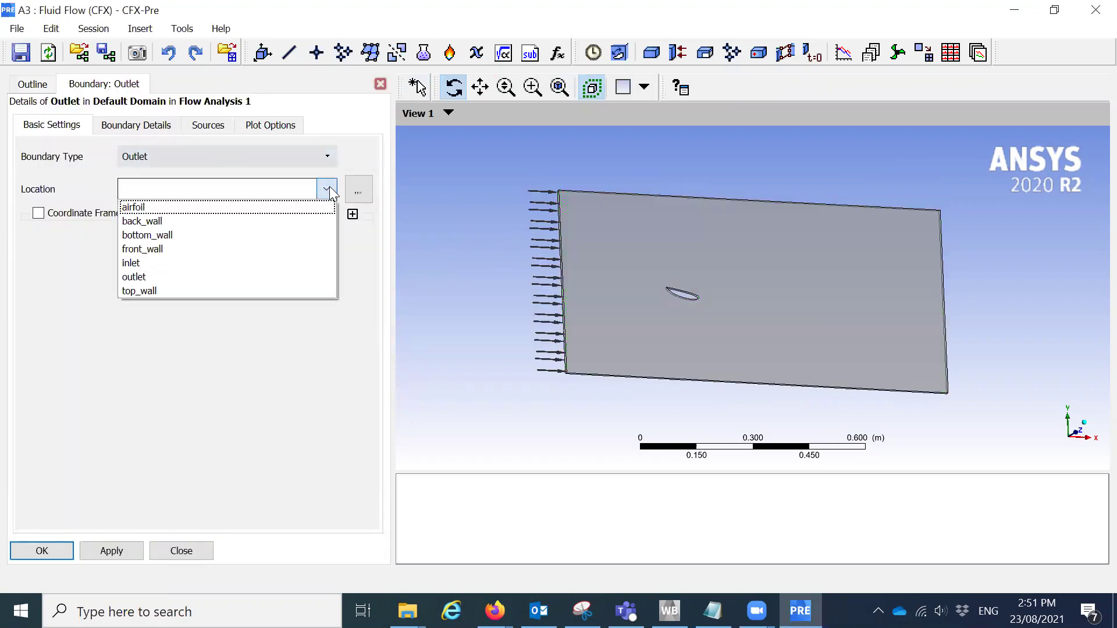
pyautogui.click(168, 277)
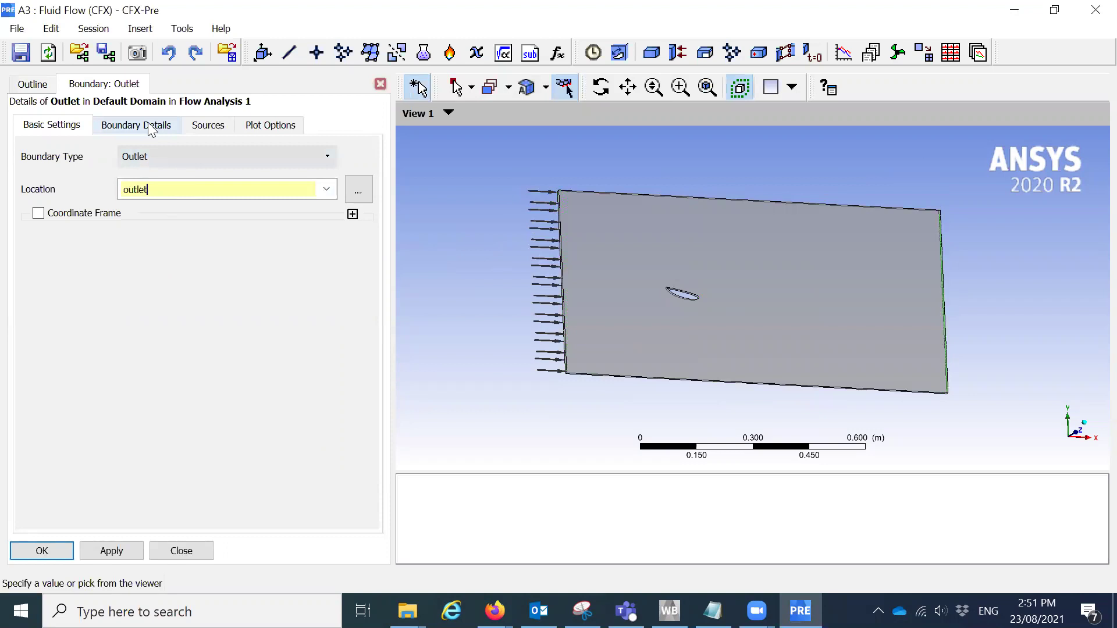
# Set the Outlet relative pressure to 101325 Pa, then apply and close it
pyautogui.click(140, 125)
pyautogui.click(163, 263)
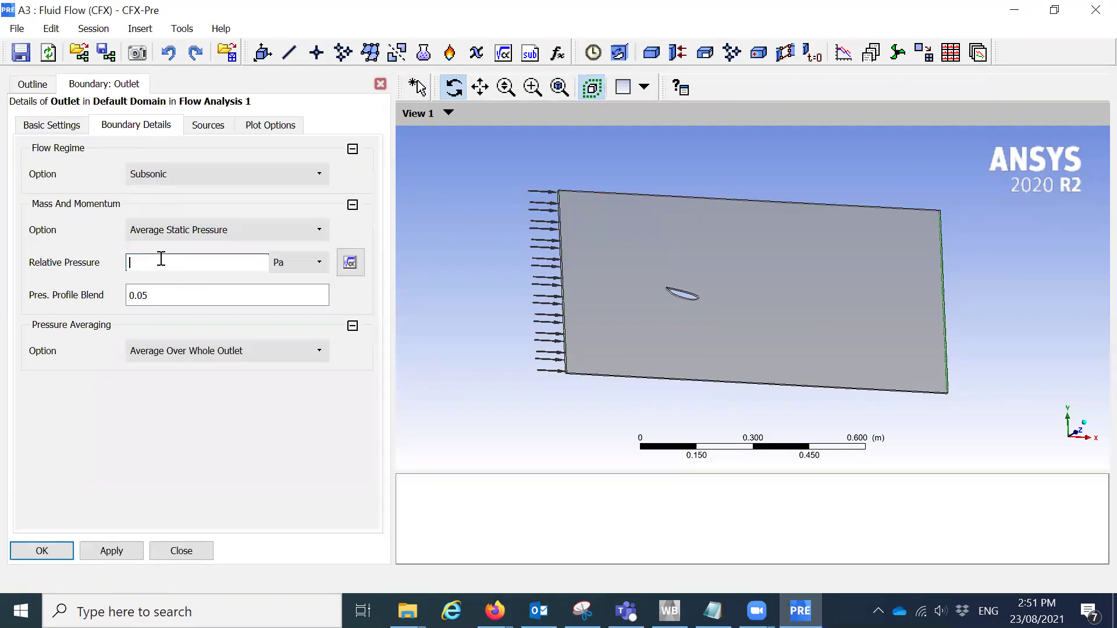
pyautogui.write('101325')
pyautogui.click(119, 553)
pyautogui.click(54, 545)
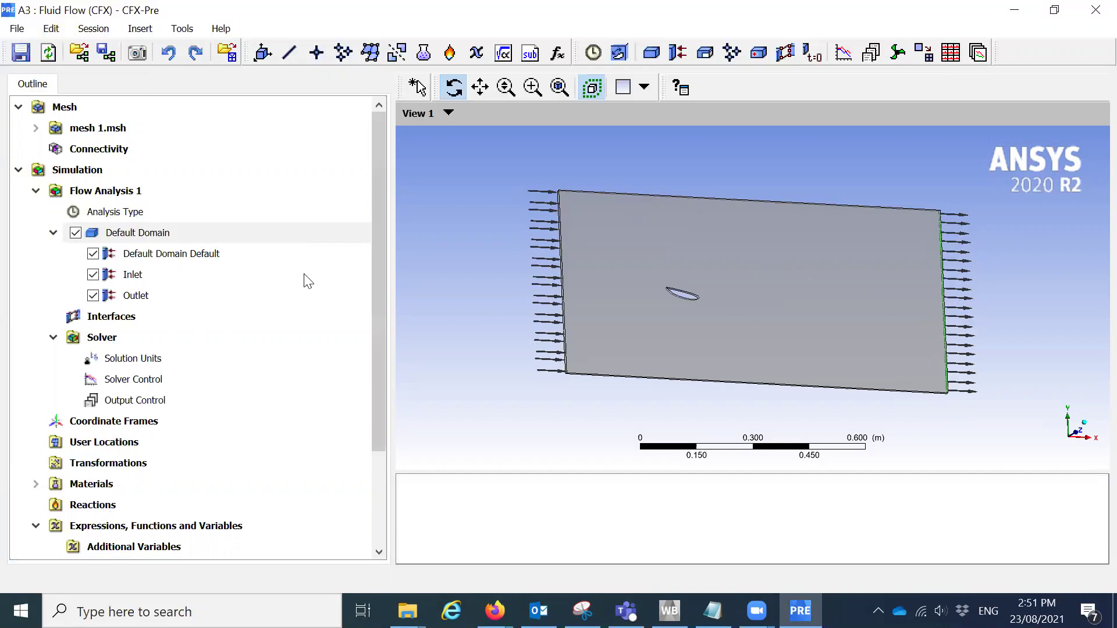
# Insert boundary Top with type Wall on top_wall and review its Boundary Details
pyautogui.rightClick(158, 235)
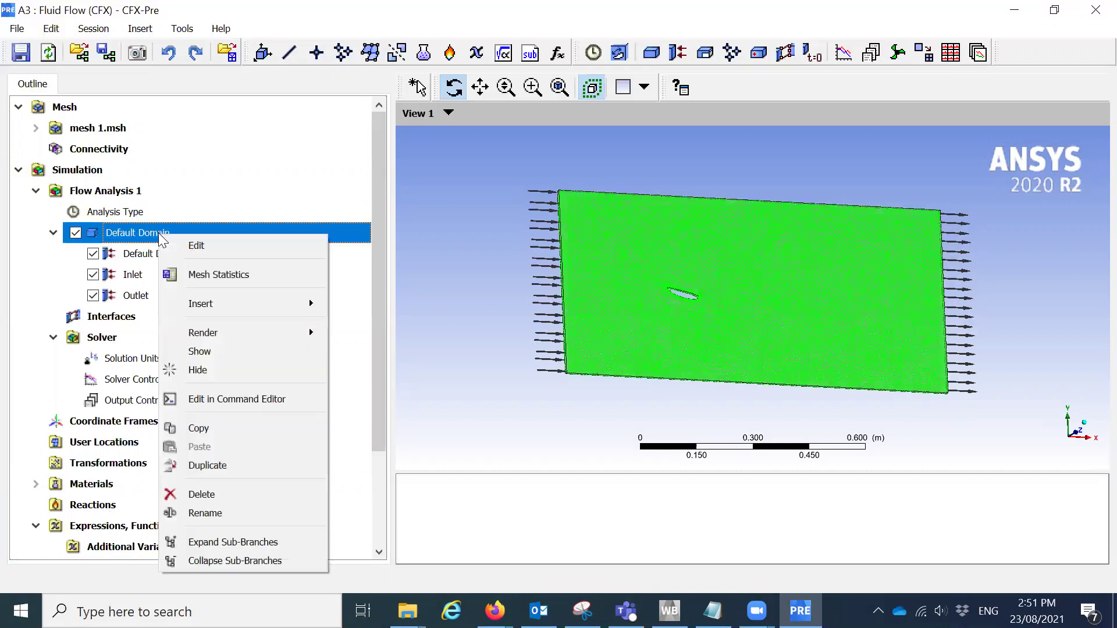
pyautogui.moveTo(240, 306)
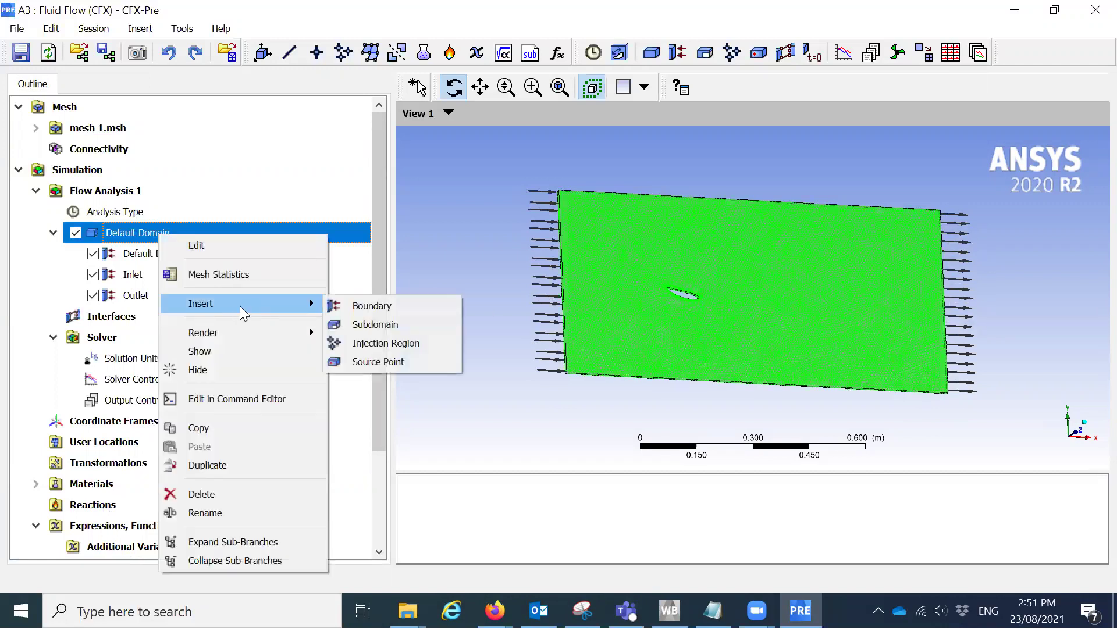
pyautogui.click(369, 306)
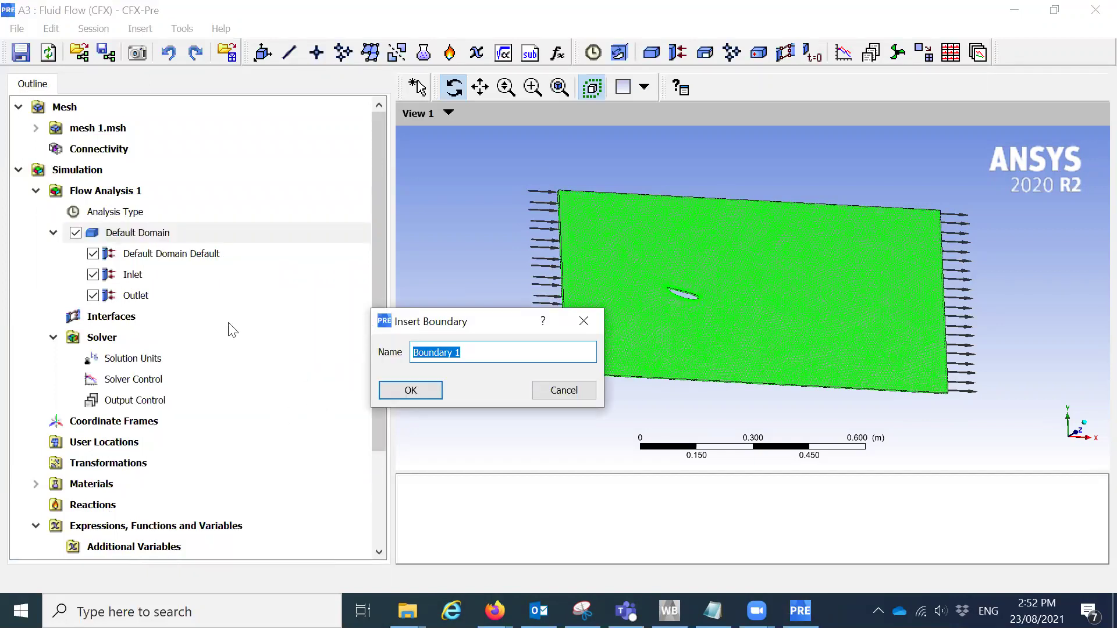
pyautogui.write('Top')
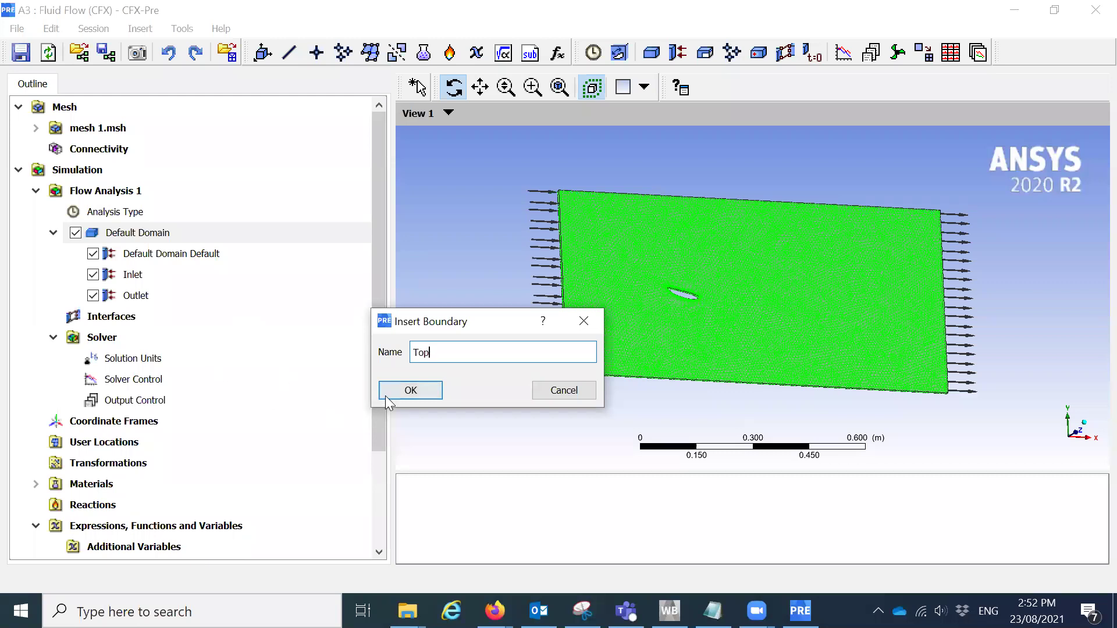
pyautogui.click(408, 392)
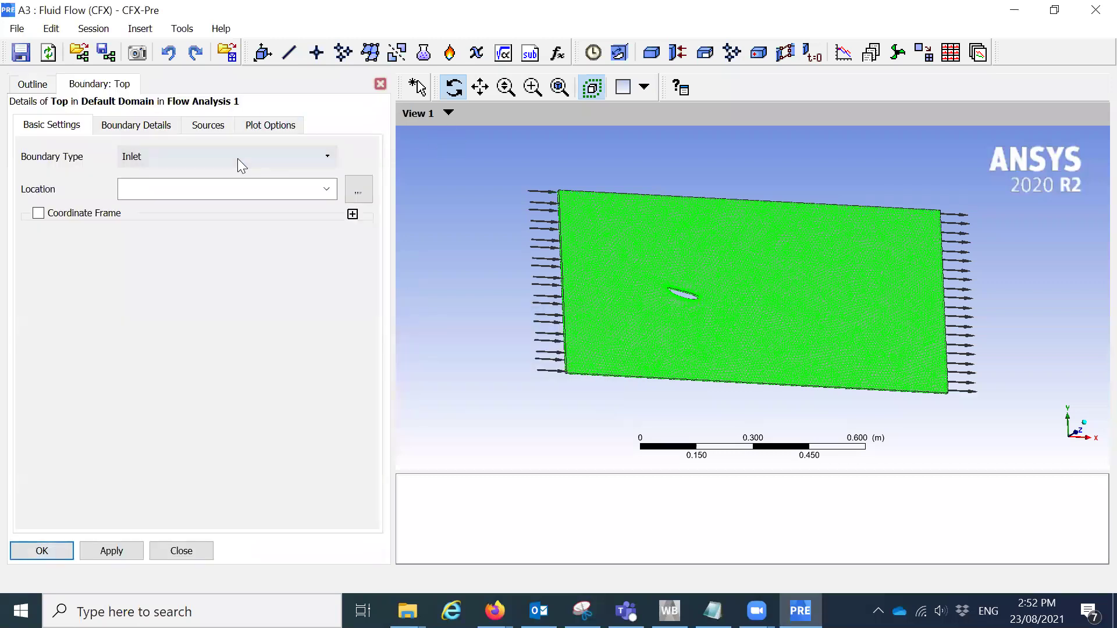
pyautogui.click(238, 157)
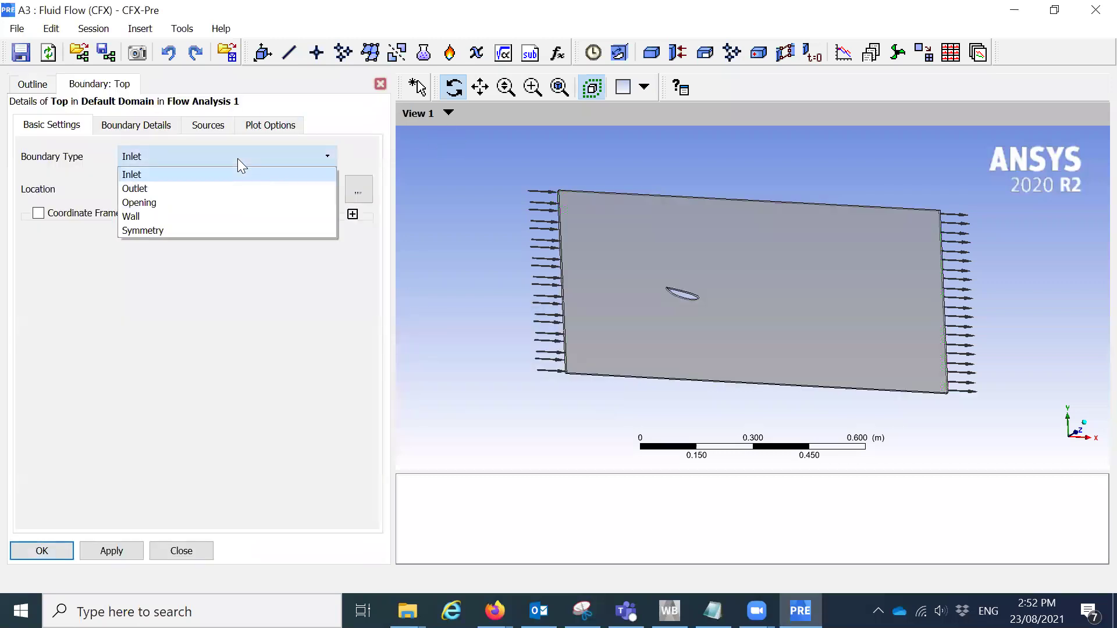
pyautogui.click(183, 217)
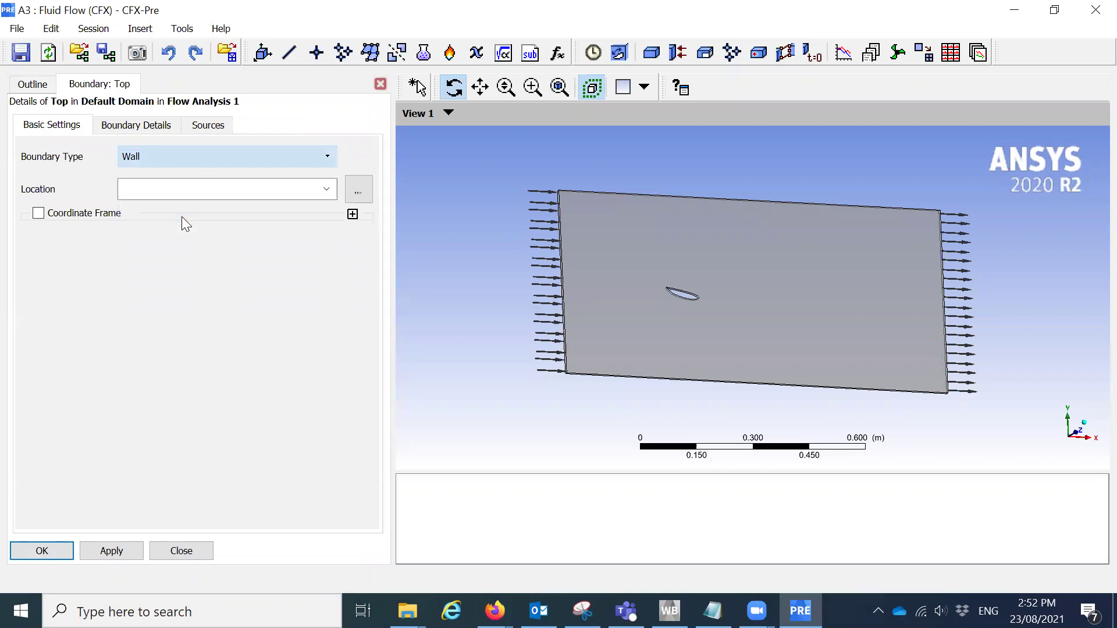
pyautogui.click(326, 189)
pyautogui.click(156, 291)
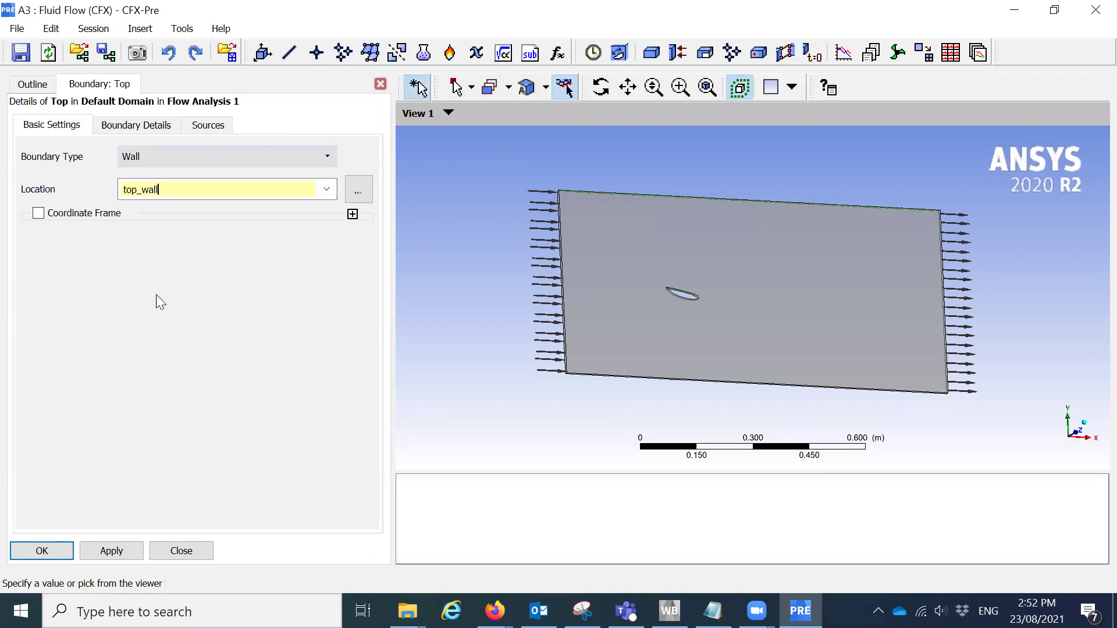
pyautogui.click(143, 125)
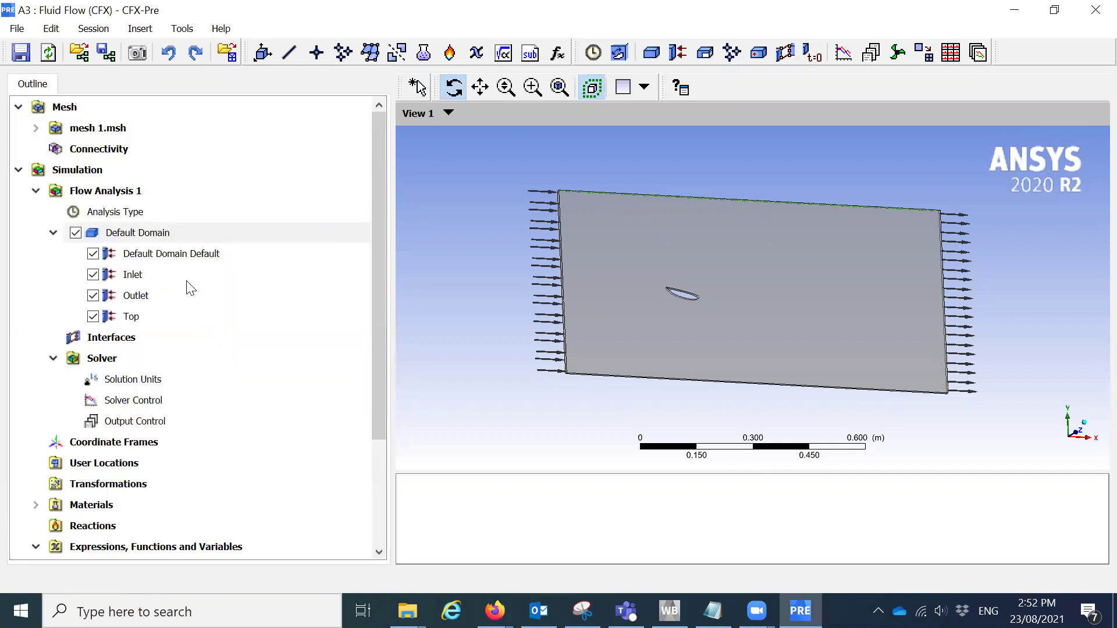
# Create boundary Bottom with type Wall on bottom_wall, then apply and confirm it
pyautogui.rightClick(194, 235)
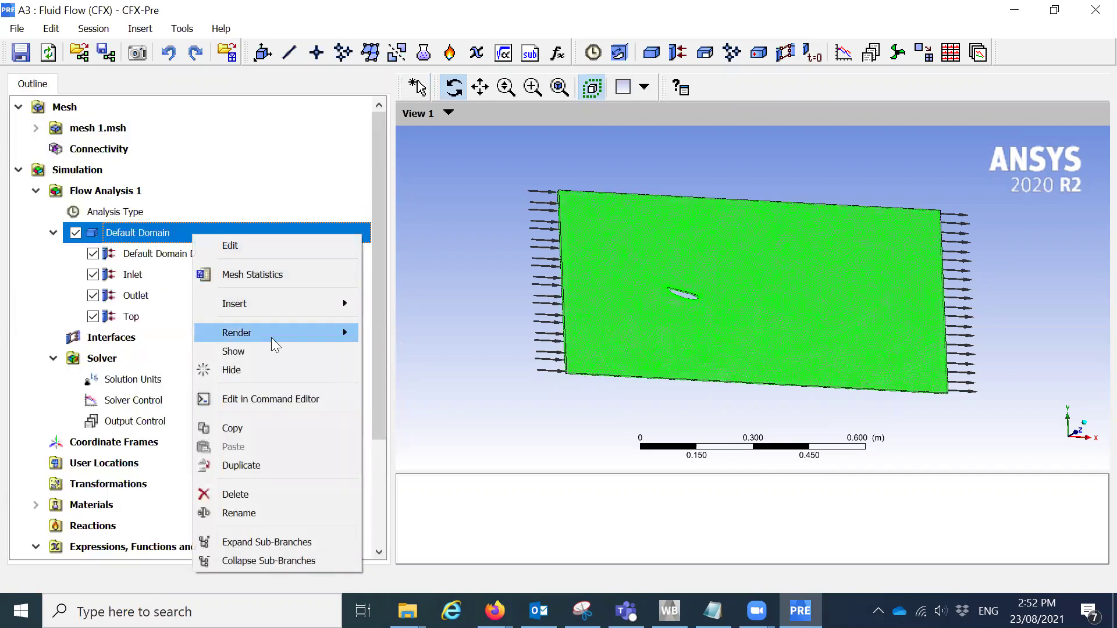
pyautogui.moveTo(293, 302)
pyautogui.click(411, 307)
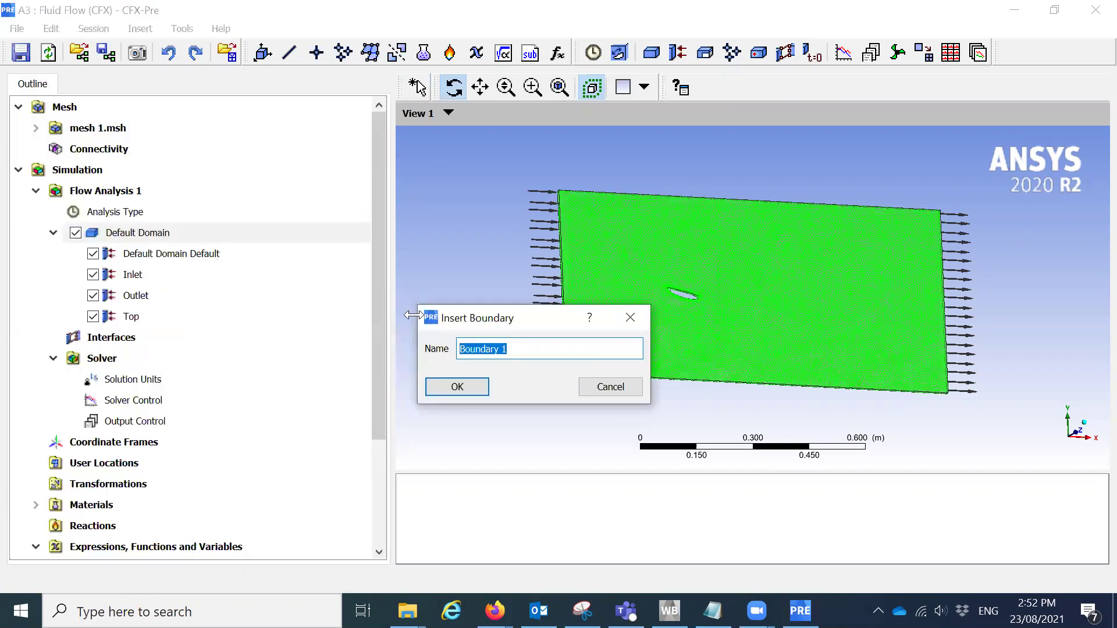
pyautogui.write('Bottom')
pyautogui.click(475, 386)
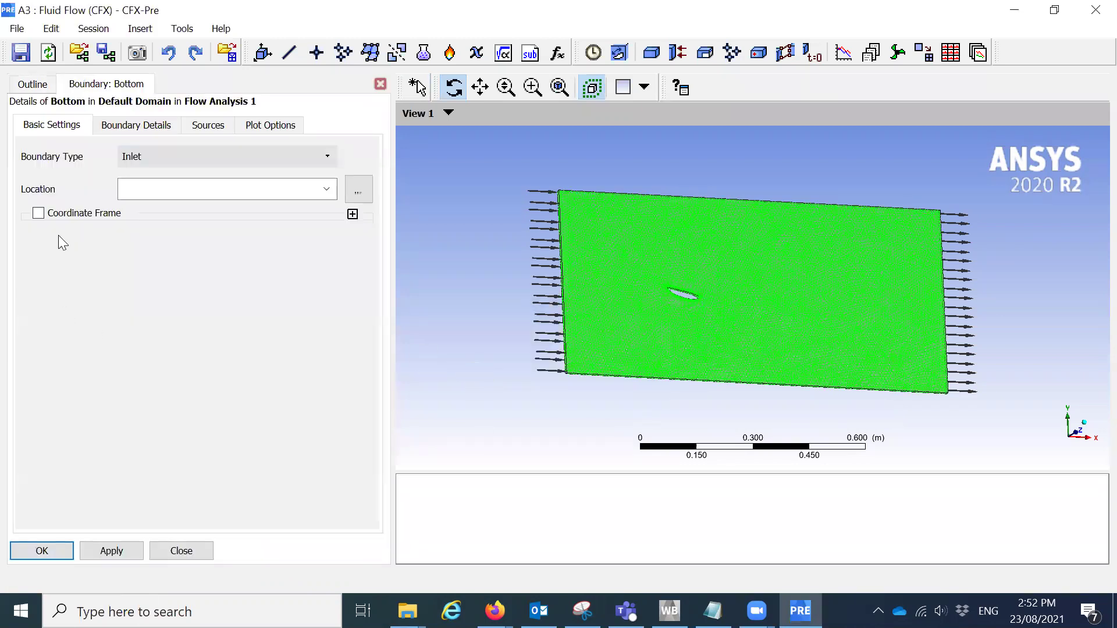
pyautogui.click(188, 152)
pyautogui.click(153, 214)
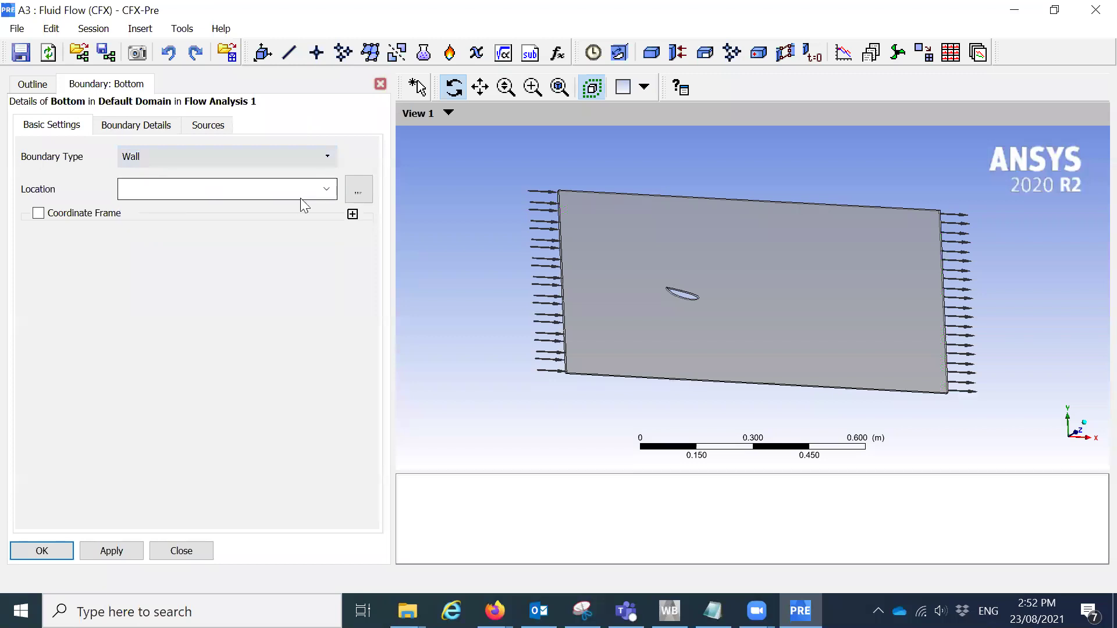
pyautogui.click(327, 189)
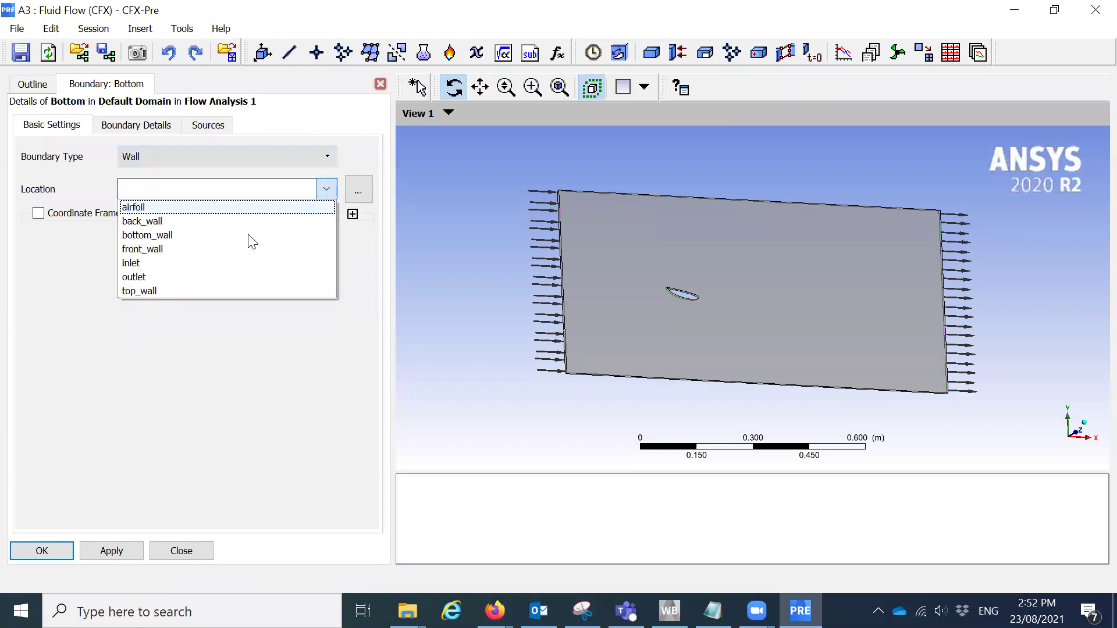
pyautogui.click(175, 235)
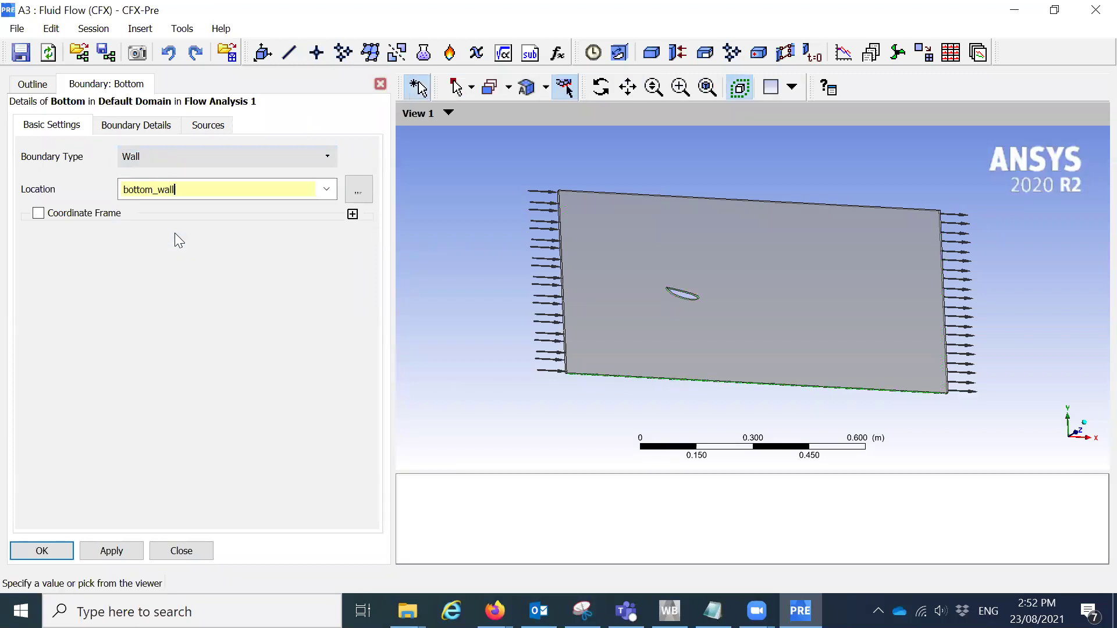
pyautogui.click(114, 541)
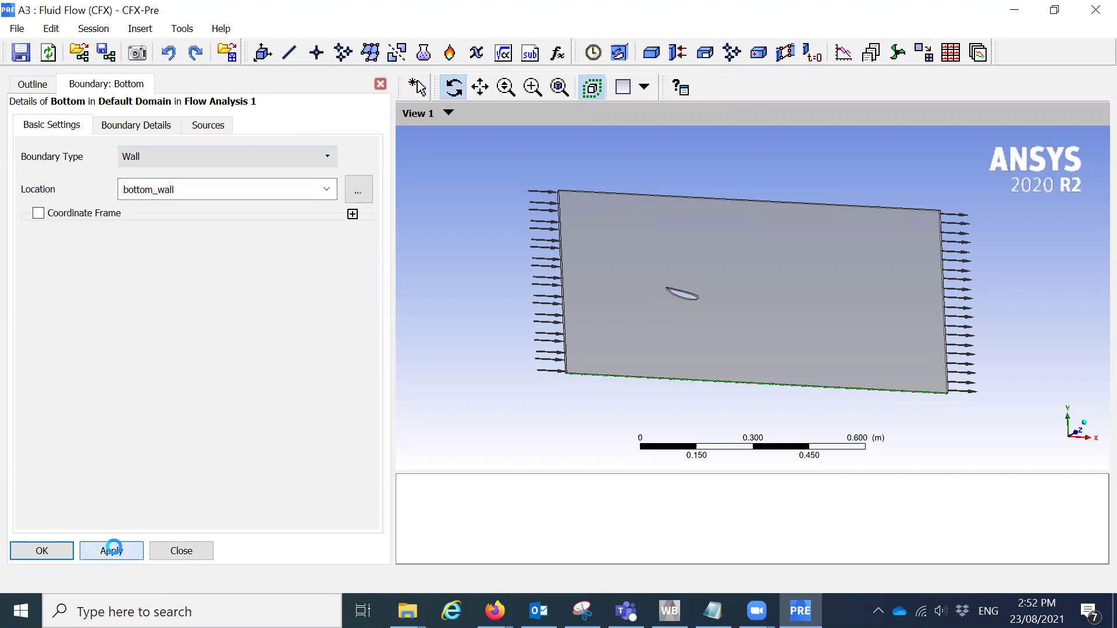
pyautogui.click(53, 545)
# Create boundary Front with type Symmetry on front_wall and apply it
pyautogui.rightClick(201, 241)
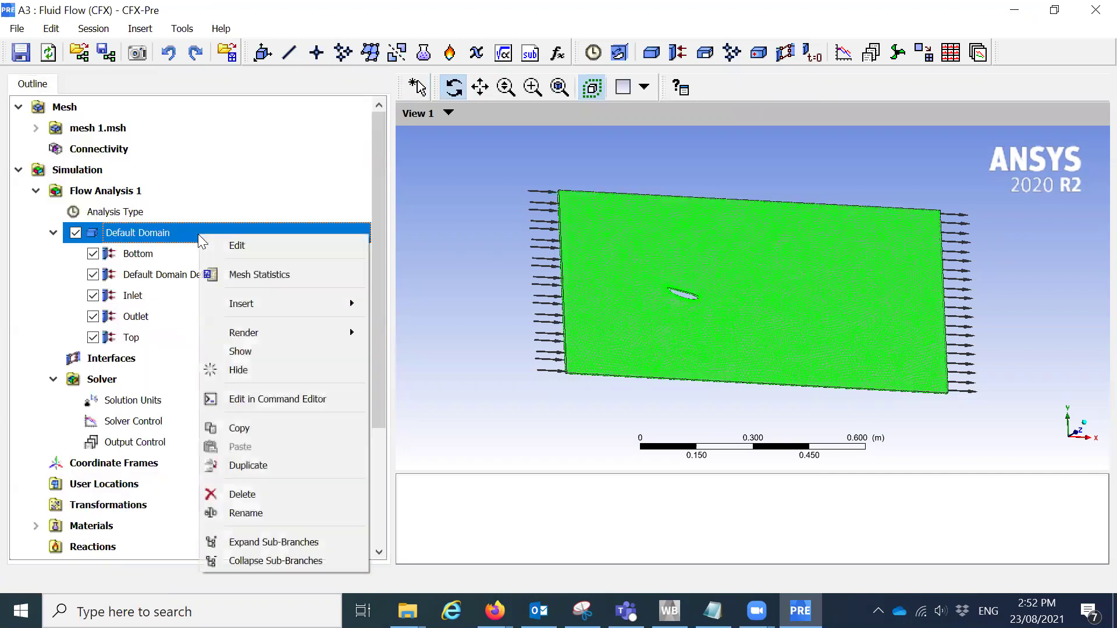
pyautogui.moveTo(251, 298)
pyautogui.click(410, 303)
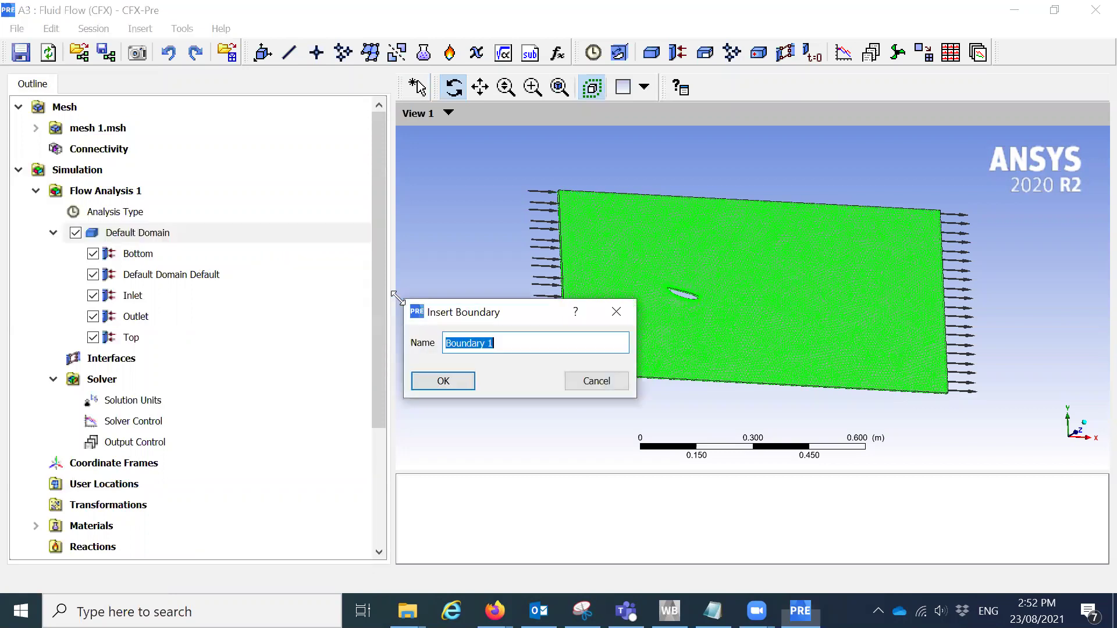
pyautogui.write('Front')
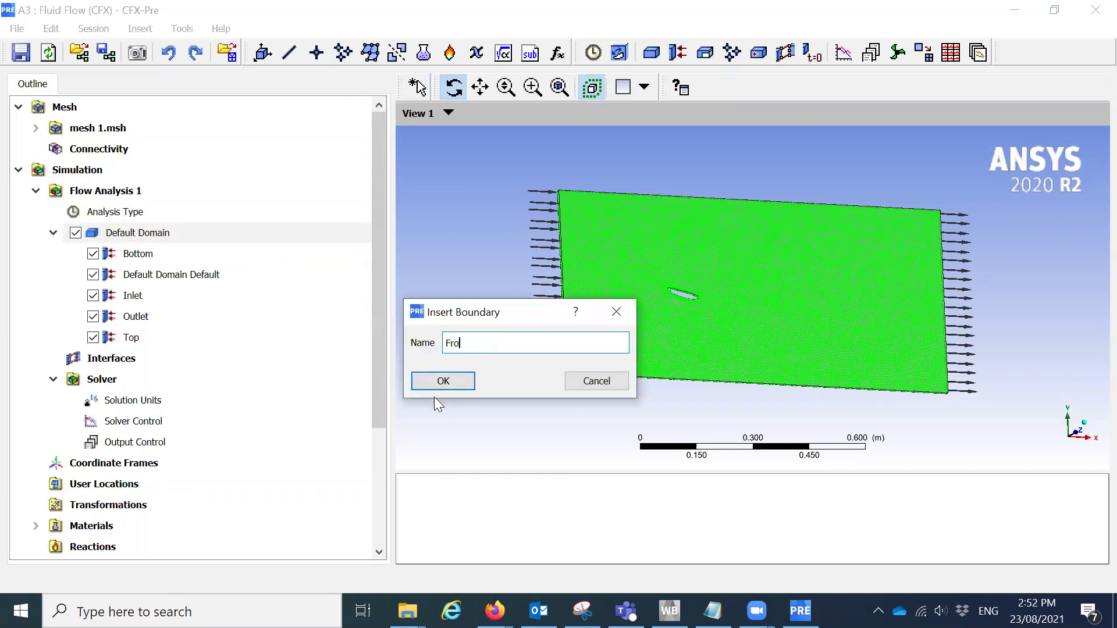
pyautogui.click(453, 381)
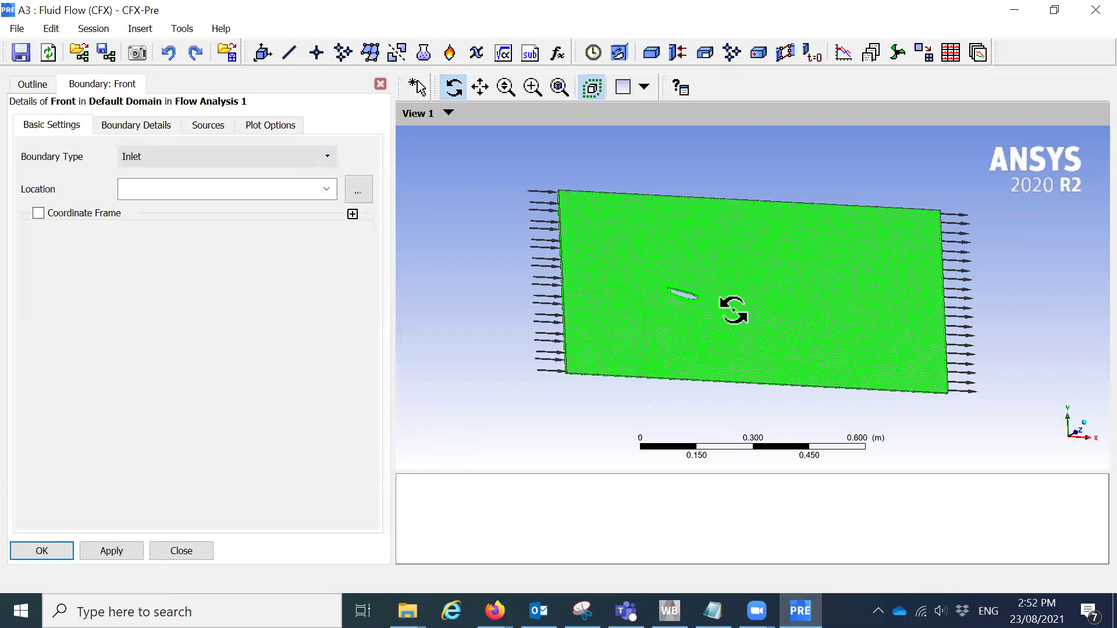
pyautogui.moveTo(734, 309); pyautogui.dragTo(691, 289)
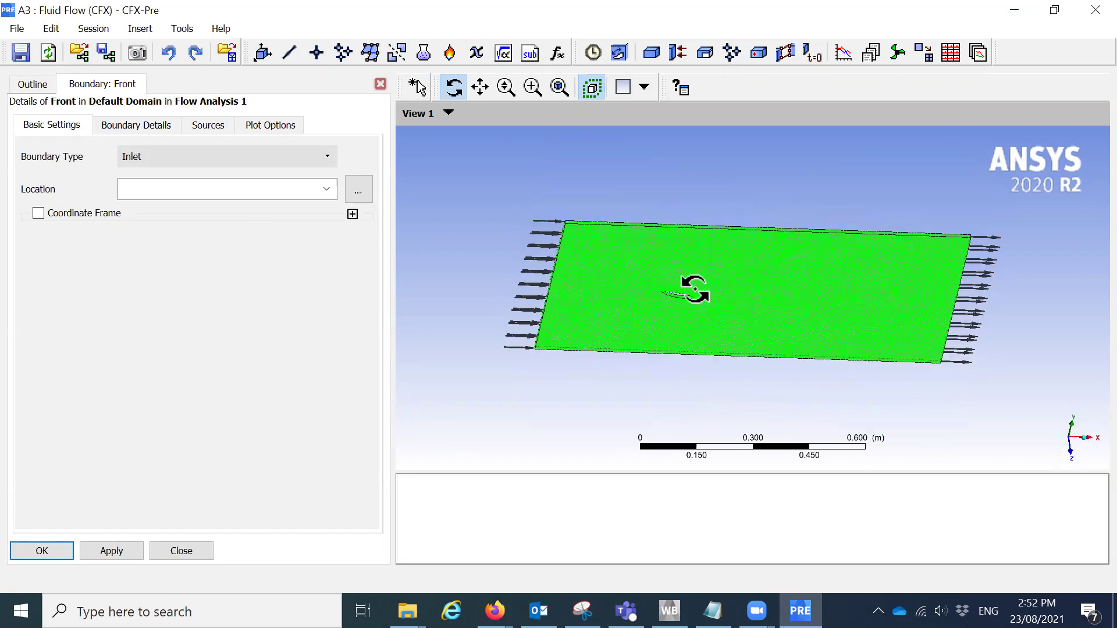
pyautogui.click(235, 155)
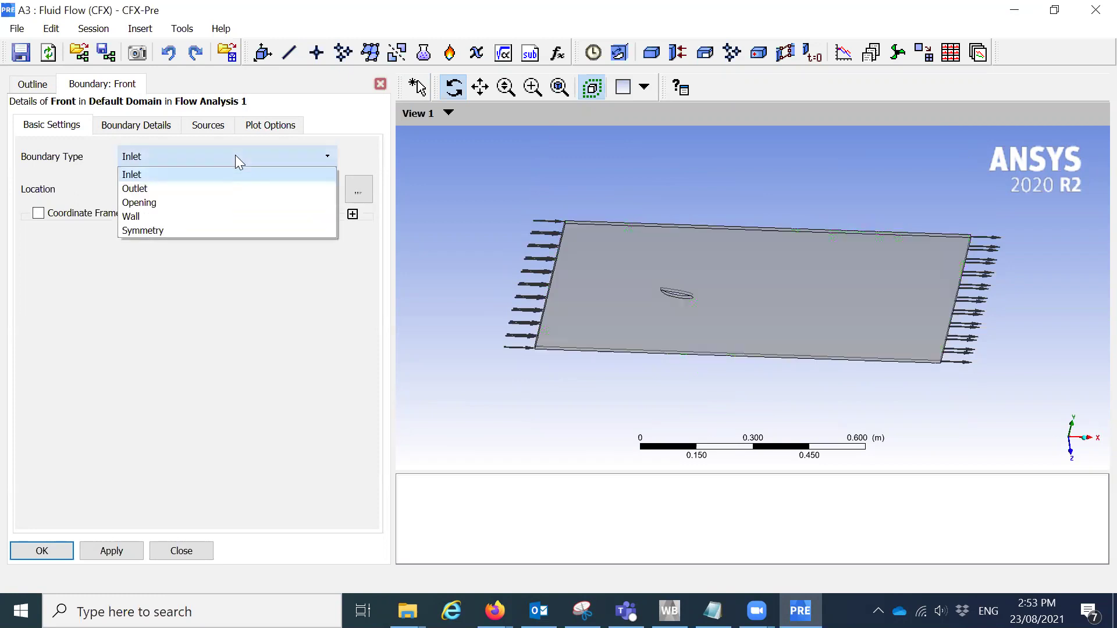
pyautogui.click(140, 230)
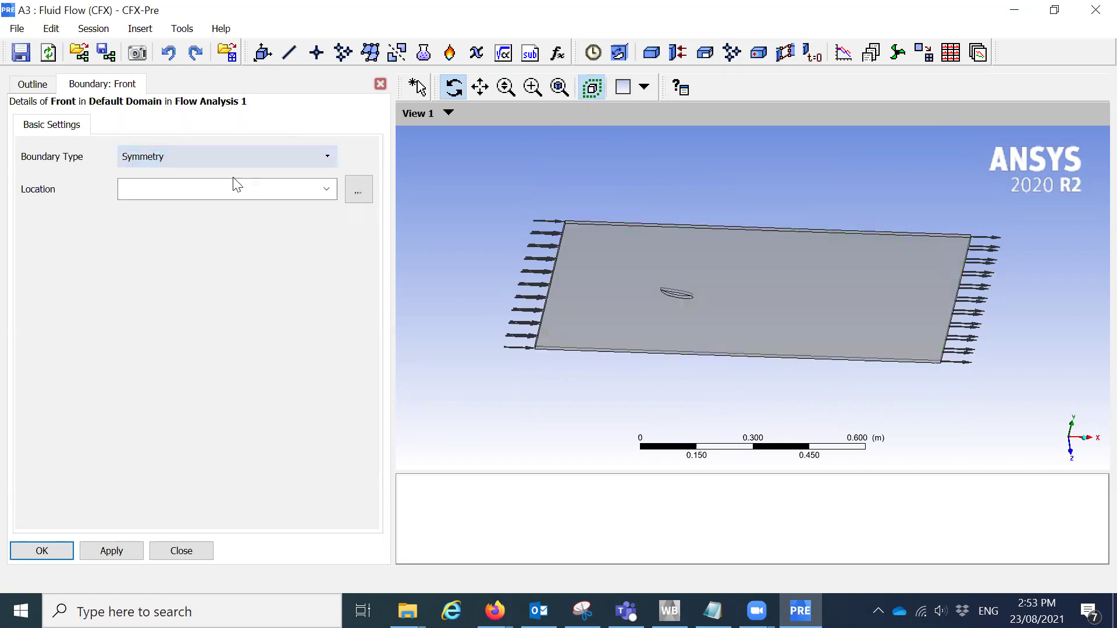
pyautogui.click(326, 189)
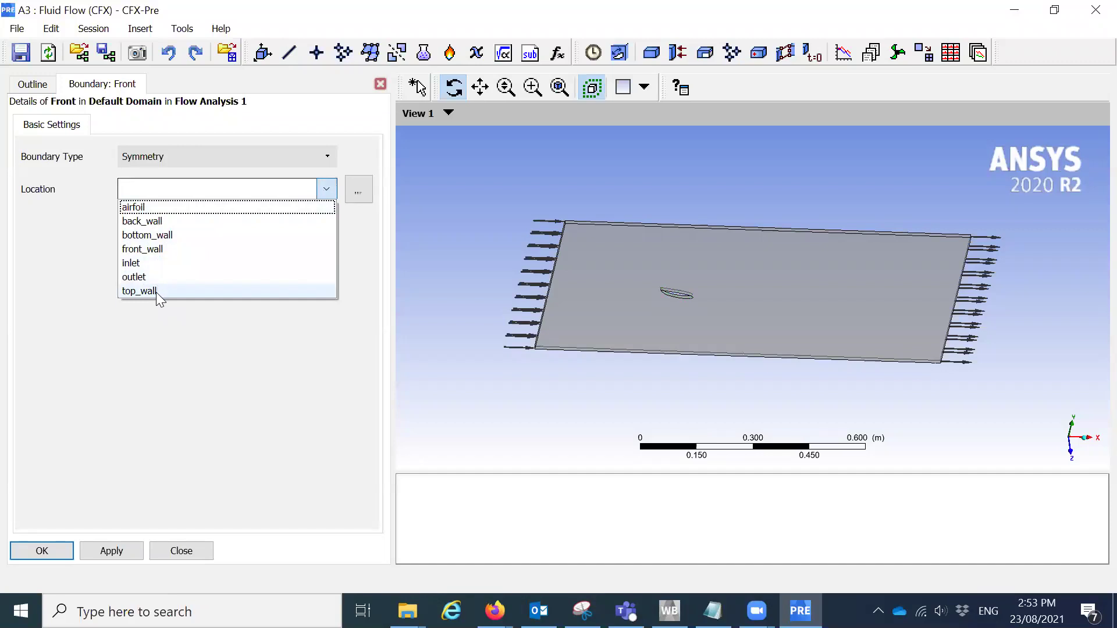
pyautogui.click(198, 250)
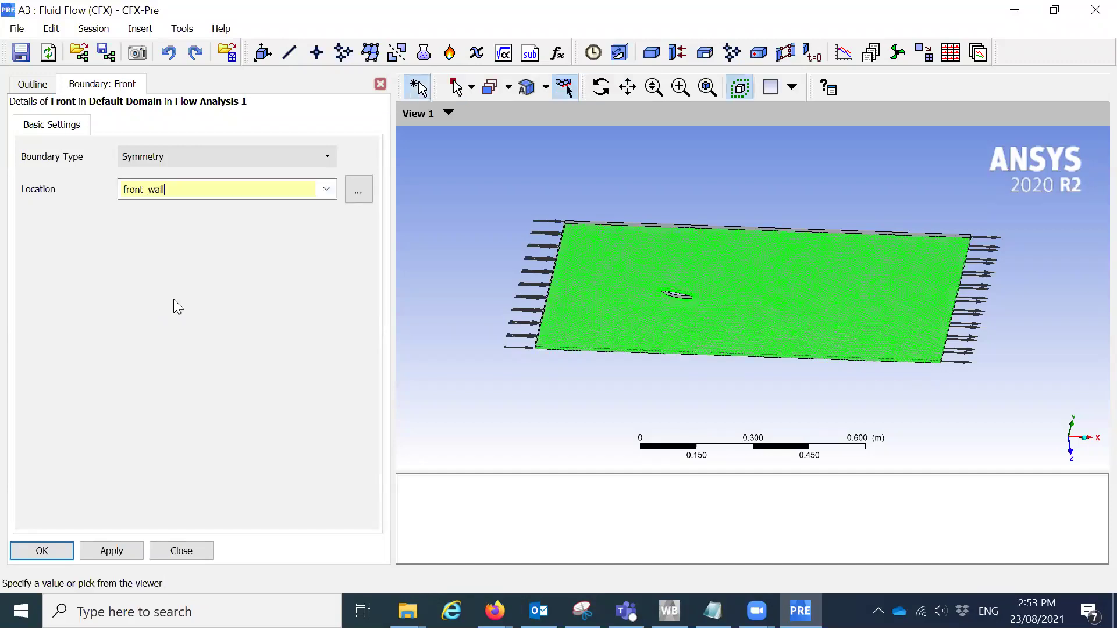
pyautogui.click(99, 548)
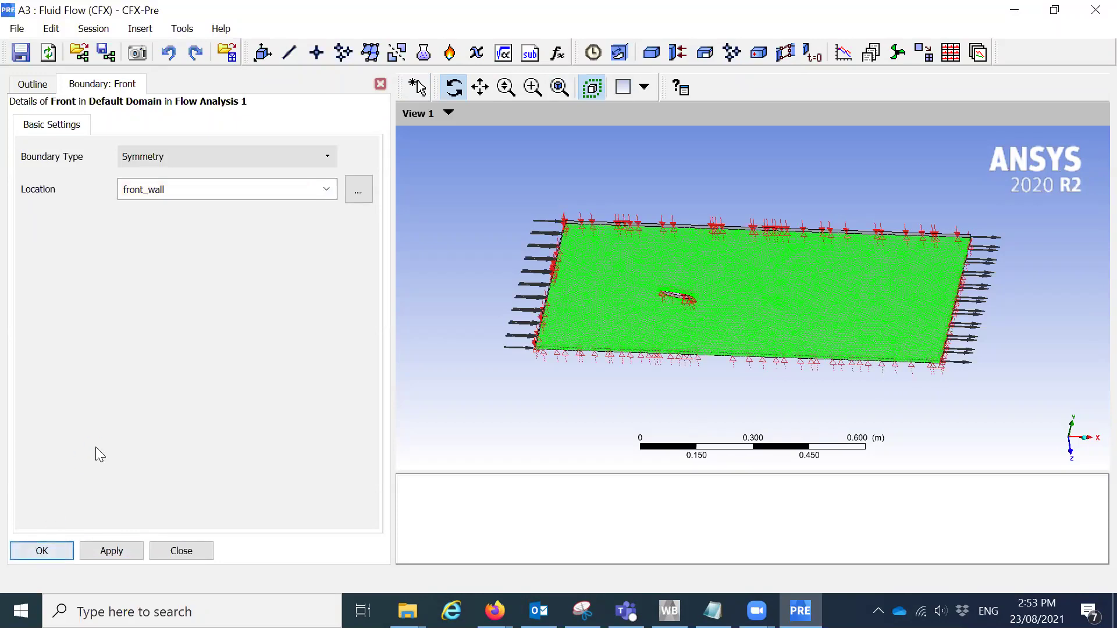
pyautogui.moveTo(489, 274); pyautogui.dragTo(632, 262)
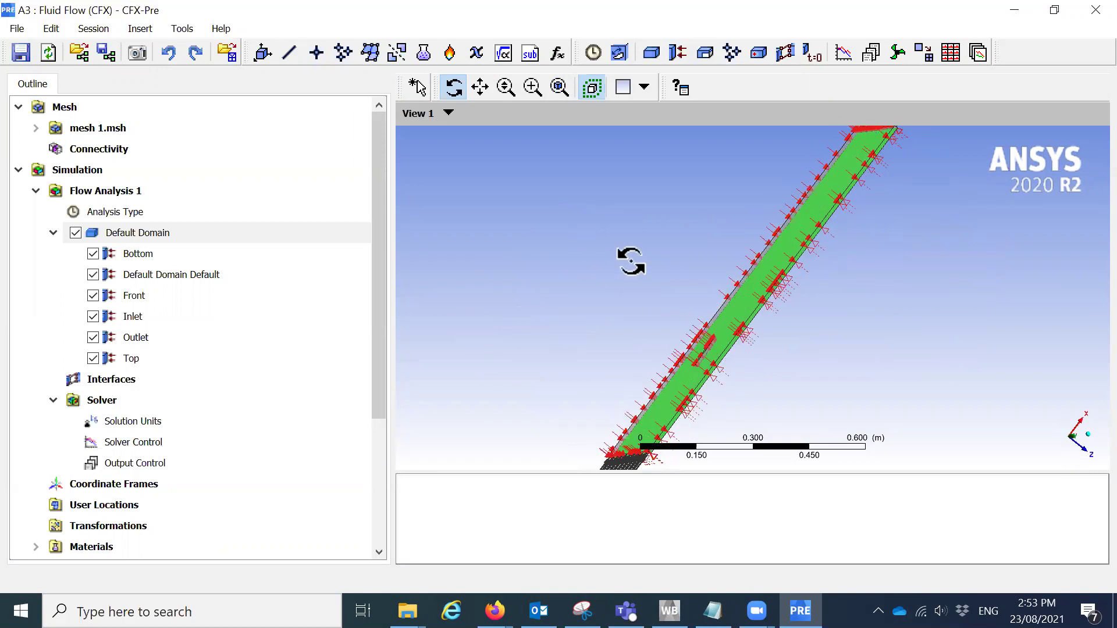
# Create boundary Back with type Symmetry on back_wall, then apply and close it
pyautogui.rightClick(169, 235)
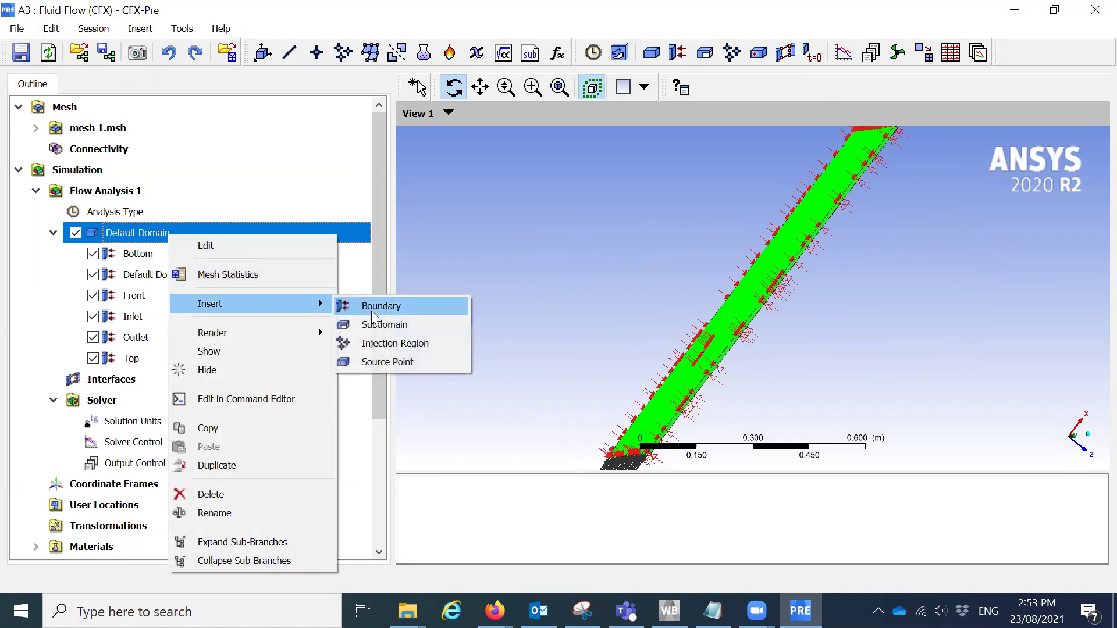
pyautogui.click(376, 304)
pyautogui.write('Back')
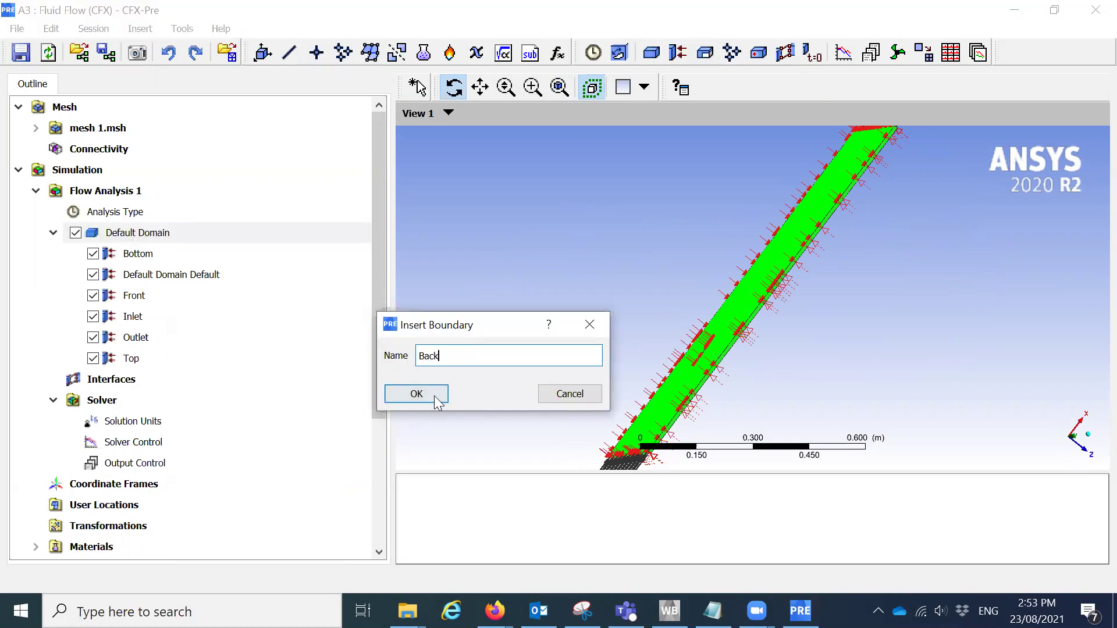
pyautogui.click(416, 394)
pyautogui.click(188, 154)
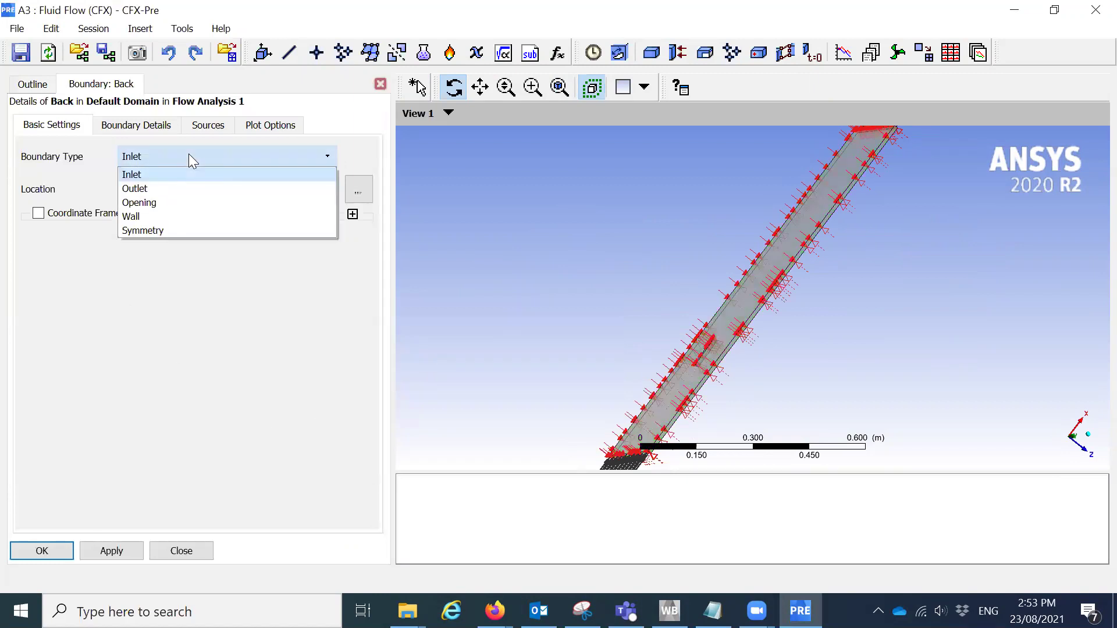
pyautogui.click(143, 230)
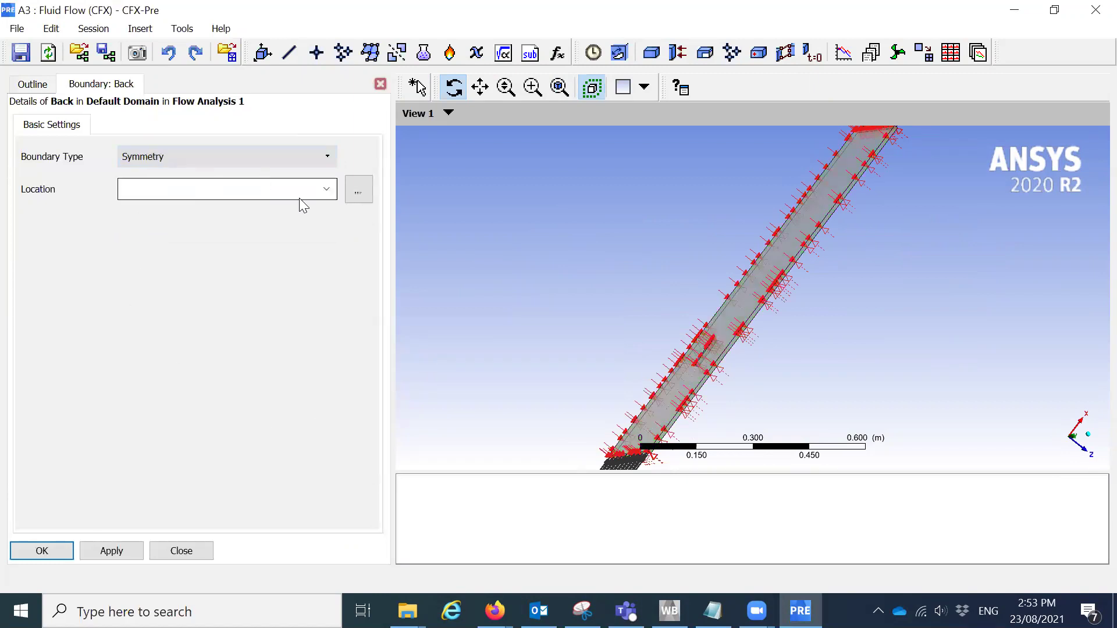
pyautogui.click(326, 189)
pyautogui.click(236, 222)
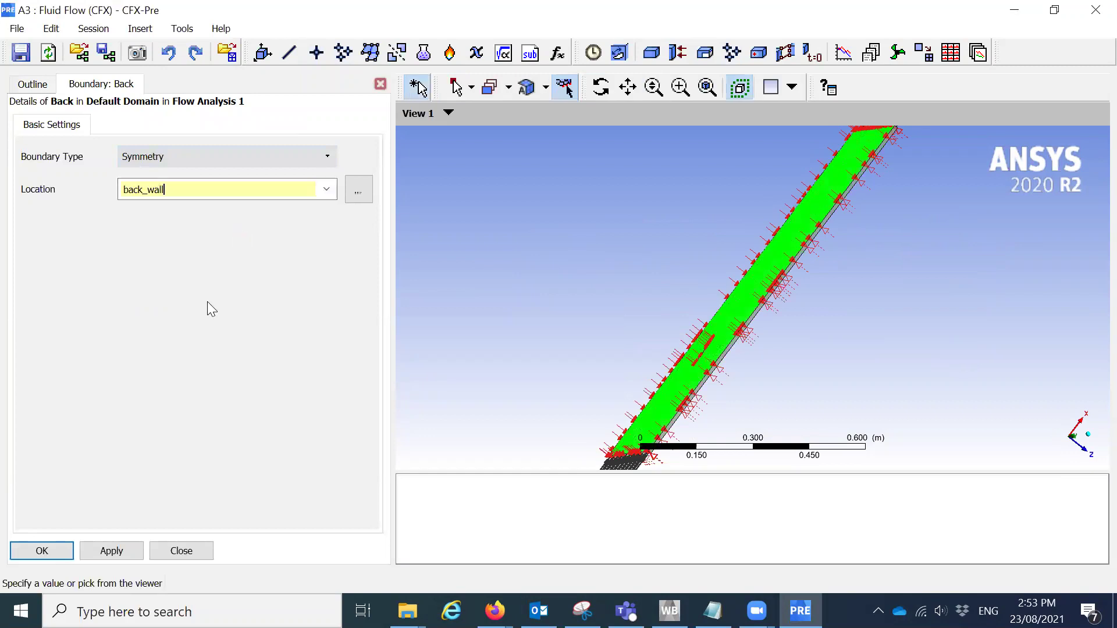
pyautogui.click(110, 549)
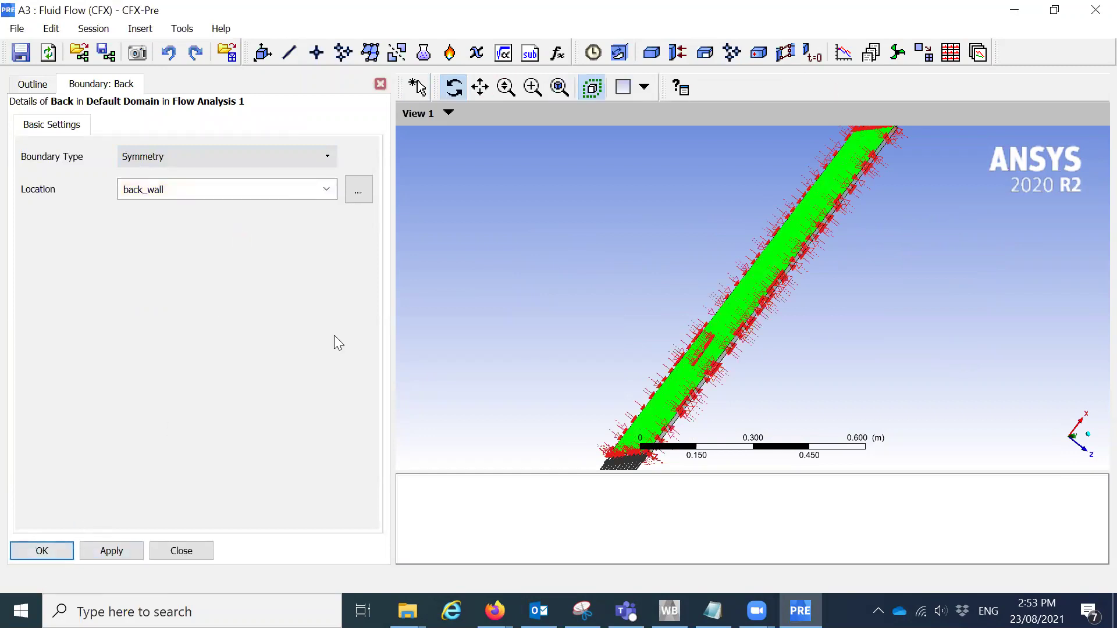
pyautogui.moveTo(605, 314); pyautogui.dragTo(424, 264)
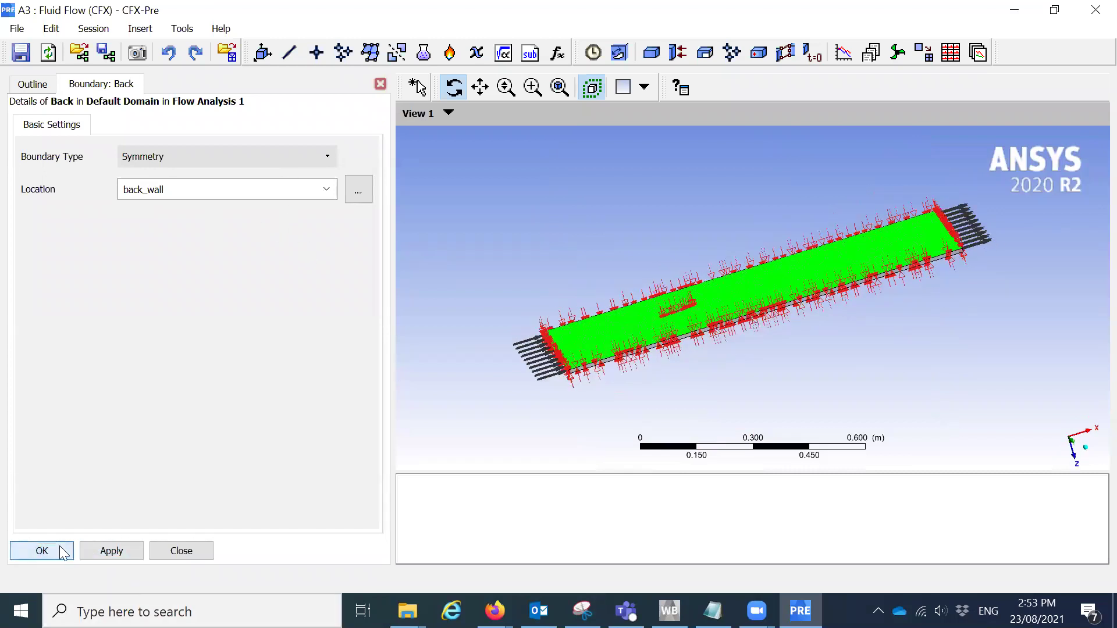
pyautogui.click(42, 551)
# Create boundary Airfoil with type Wall on the airfoil surface, keeping No Slip, then apply
pyautogui.rightClick(179, 233)
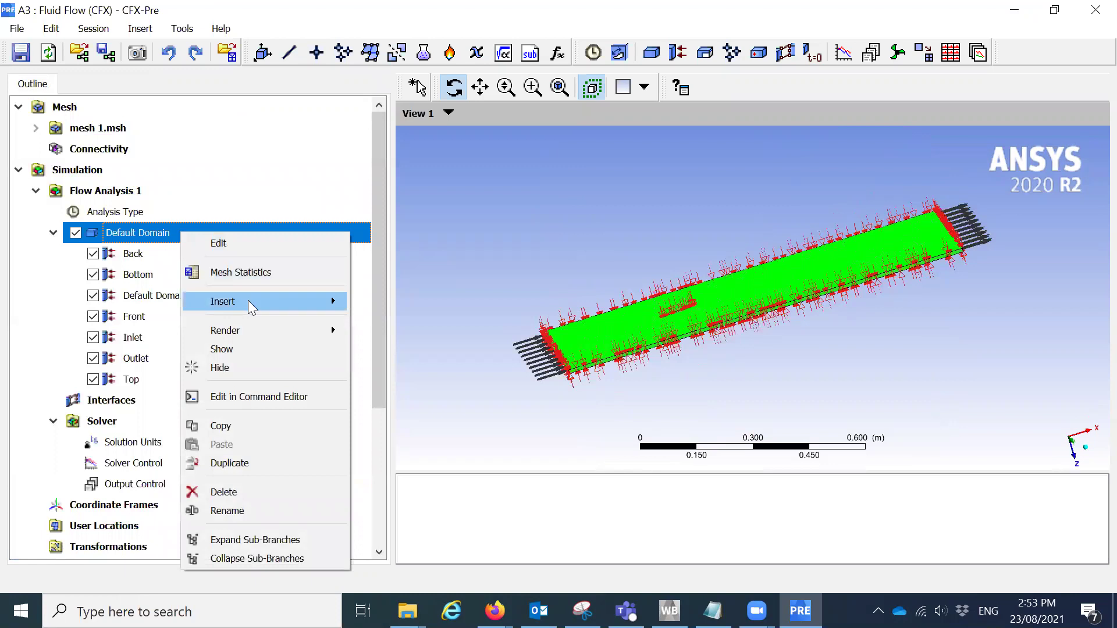
pyautogui.moveTo(250, 307)
pyautogui.click(414, 302)
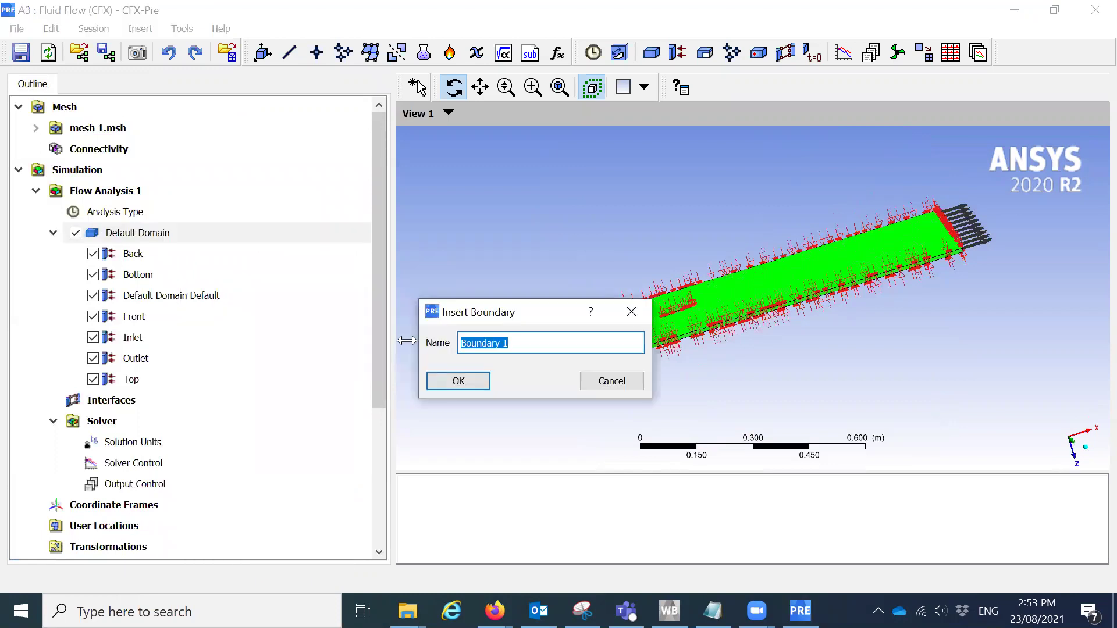
pyautogui.write('Airfoil')
pyautogui.click(458, 381)
pyautogui.click(255, 156)
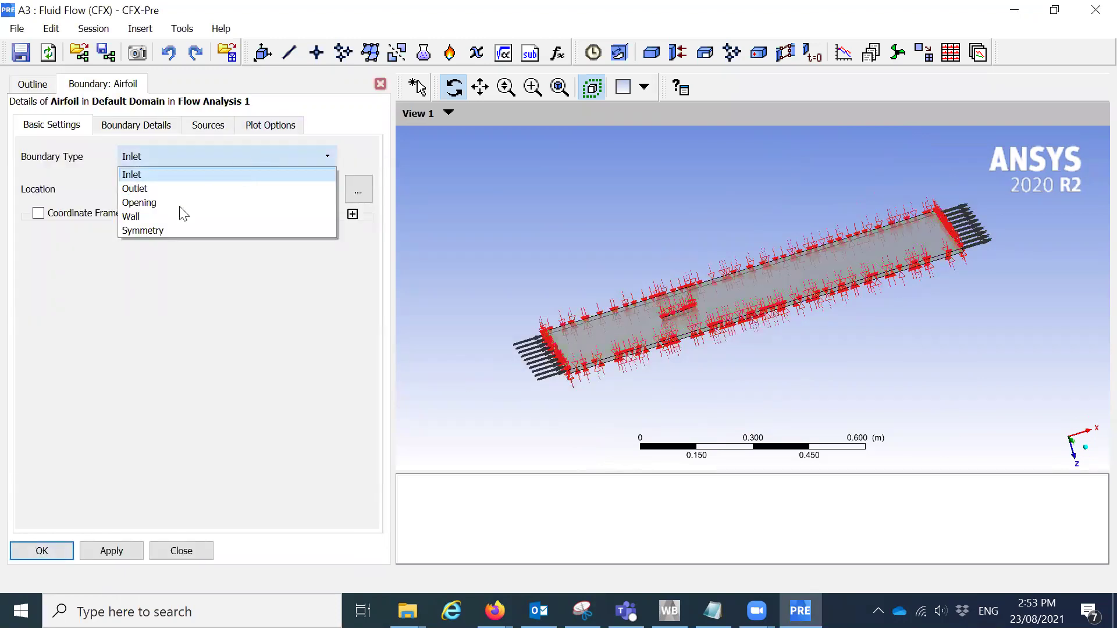
pyautogui.click(174, 210)
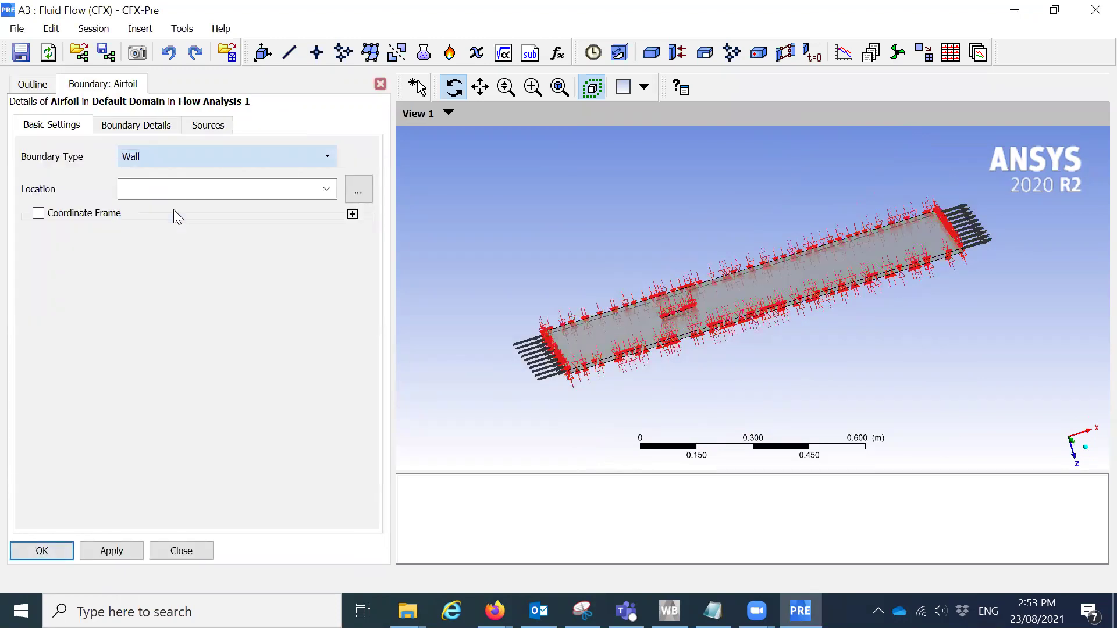
pyautogui.click(327, 189)
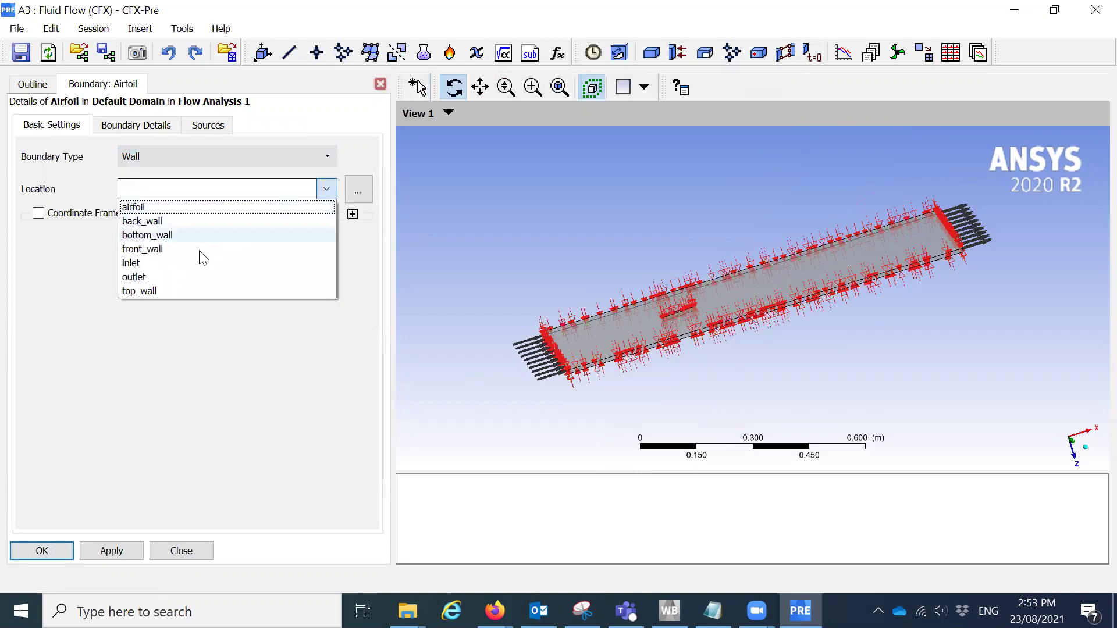
pyautogui.click(189, 207)
pyautogui.click(152, 125)
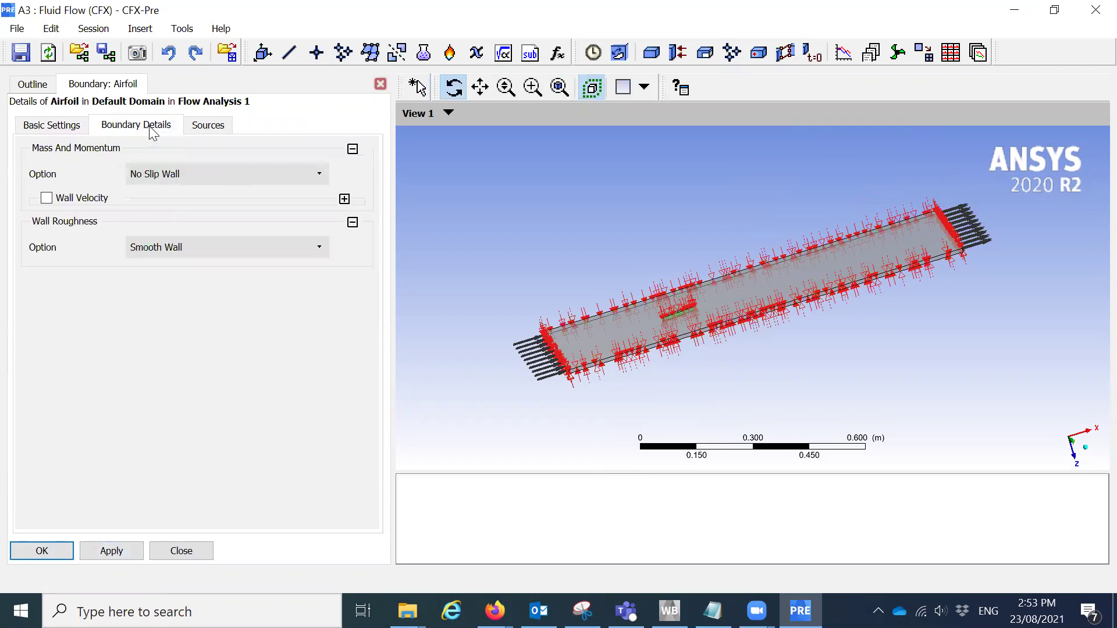
pyautogui.click(111, 549)
pyautogui.click(53, 551)
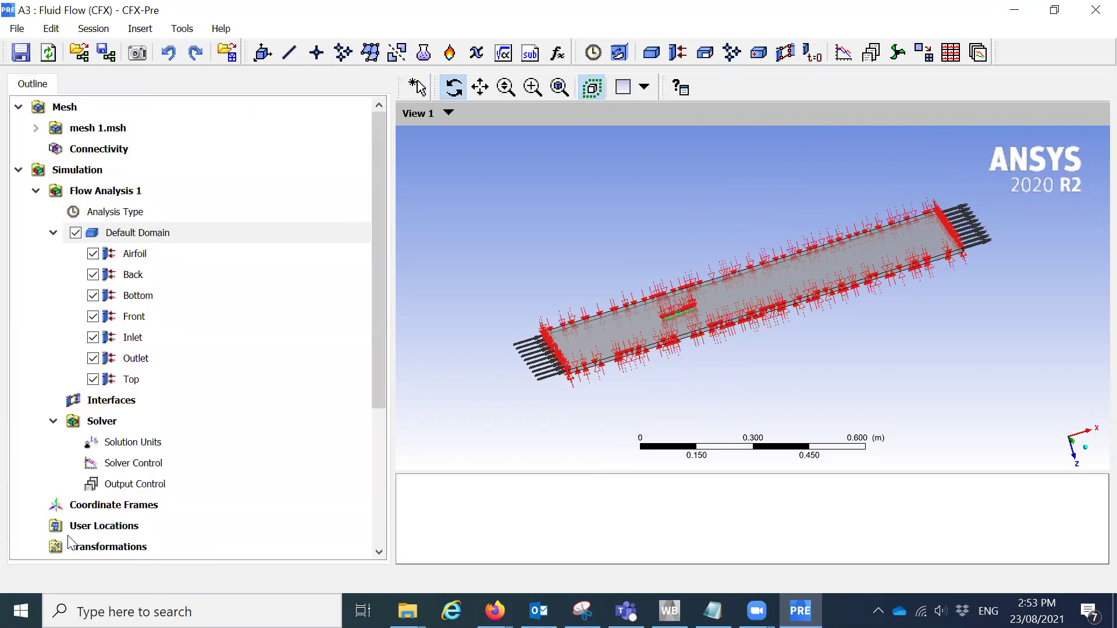
# In Solver Control for Flow Analysis 1, change Max. Iterations from 100 to 1000
pyautogui.scroll(-2, 198, 363)
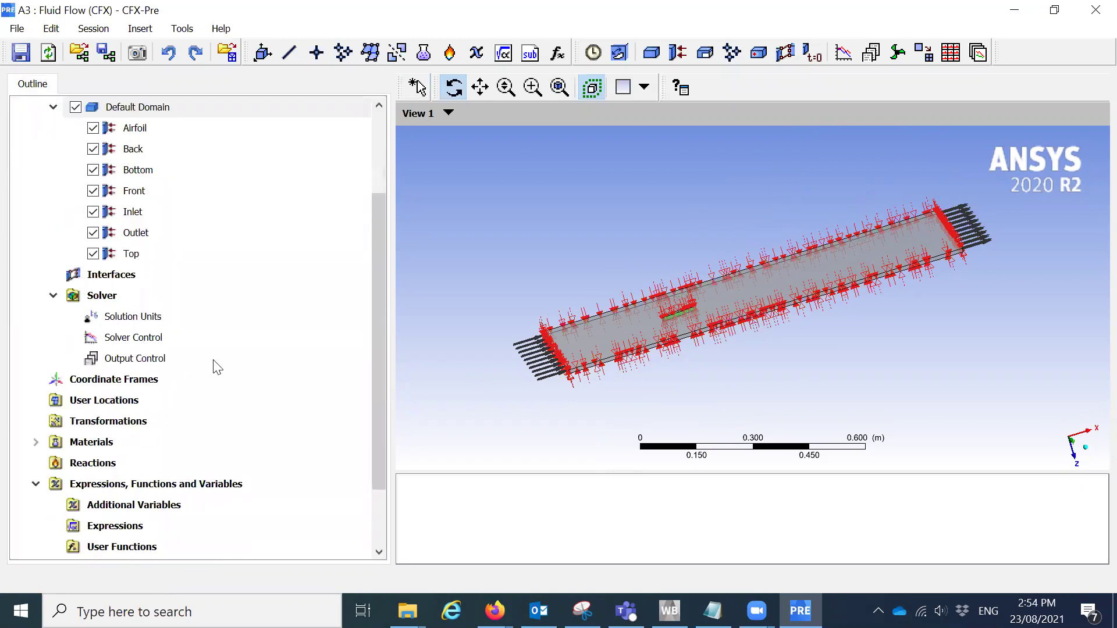
pyautogui.doubleClick(154, 318)
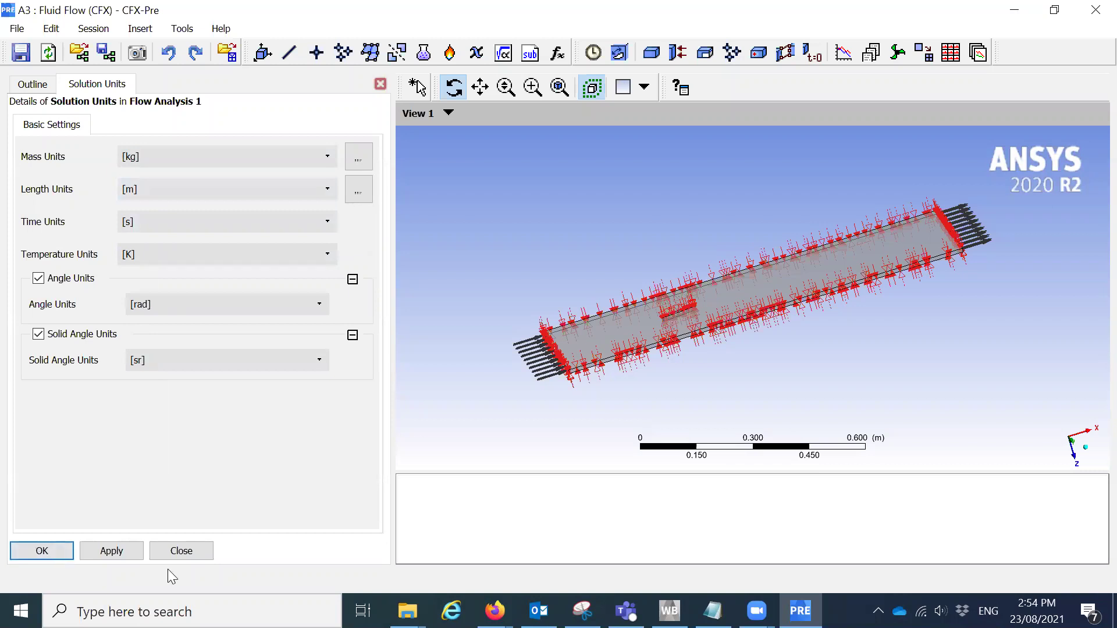
pyautogui.click(41, 86)
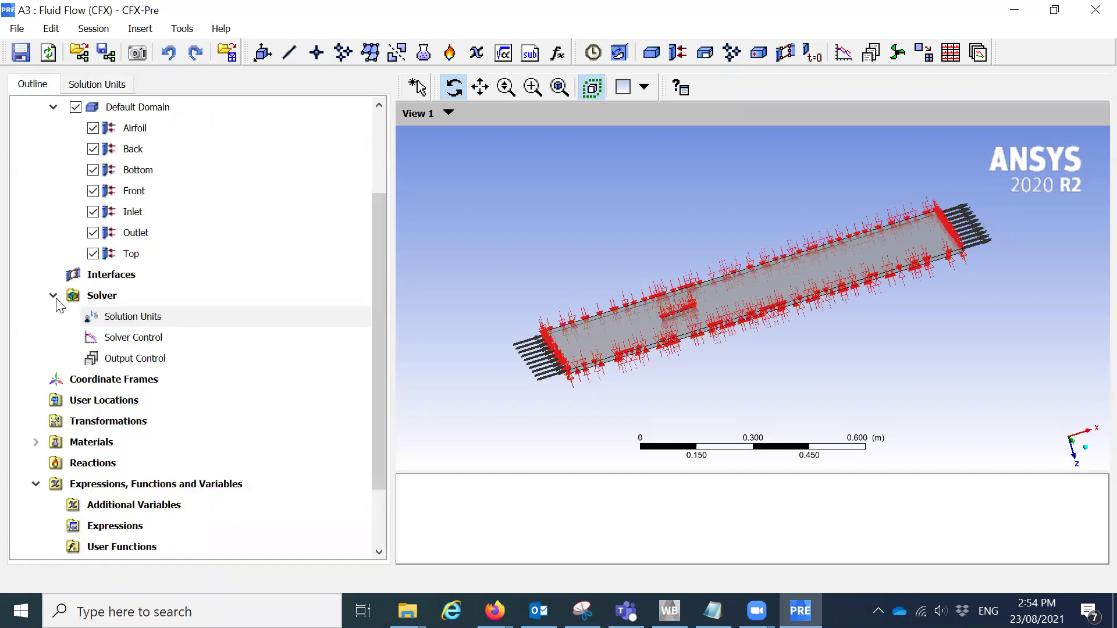
pyautogui.doubleClick(127, 338)
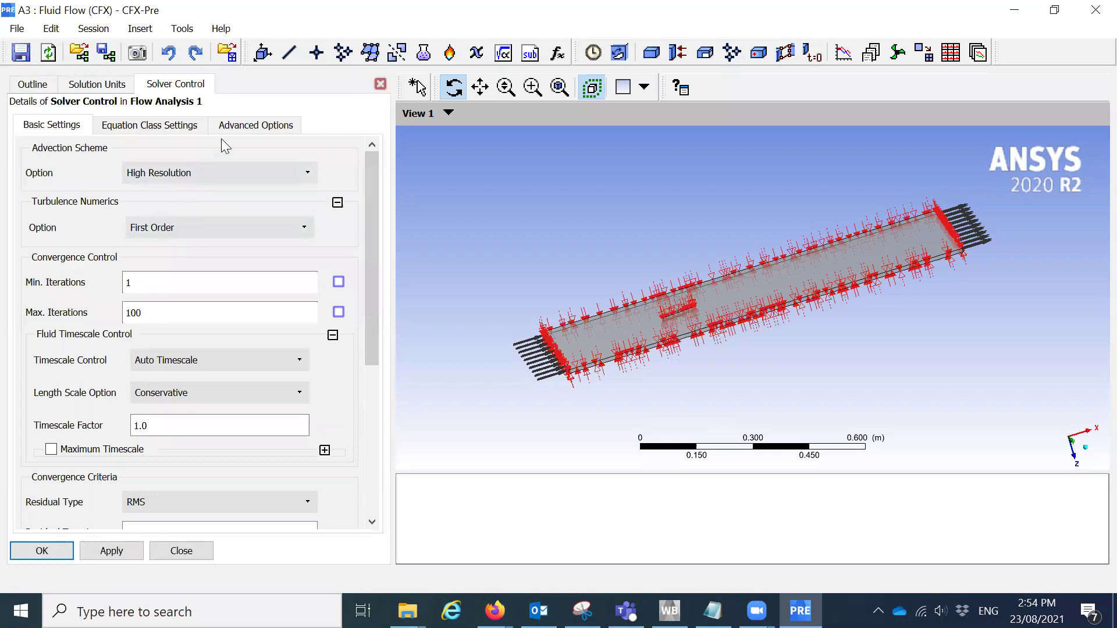
pyautogui.click(142, 311)
pyautogui.write('0')
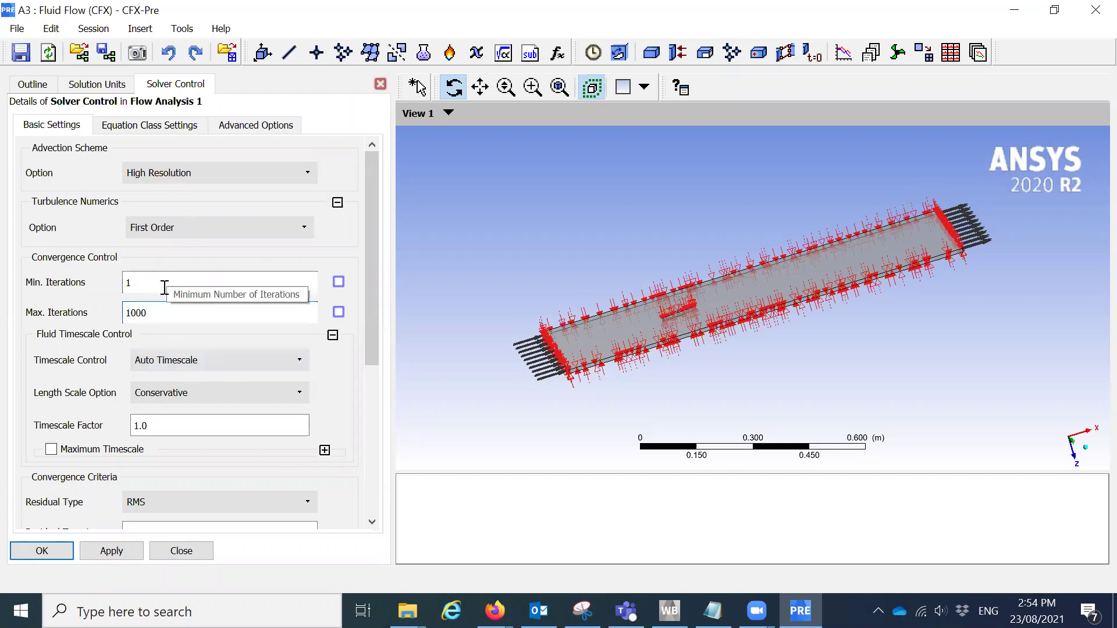
# Leave Conservation Target unchecked and apply the Solver Control settings with the 1.E-4 RMS target
pyautogui.scroll(-2, 164, 297)
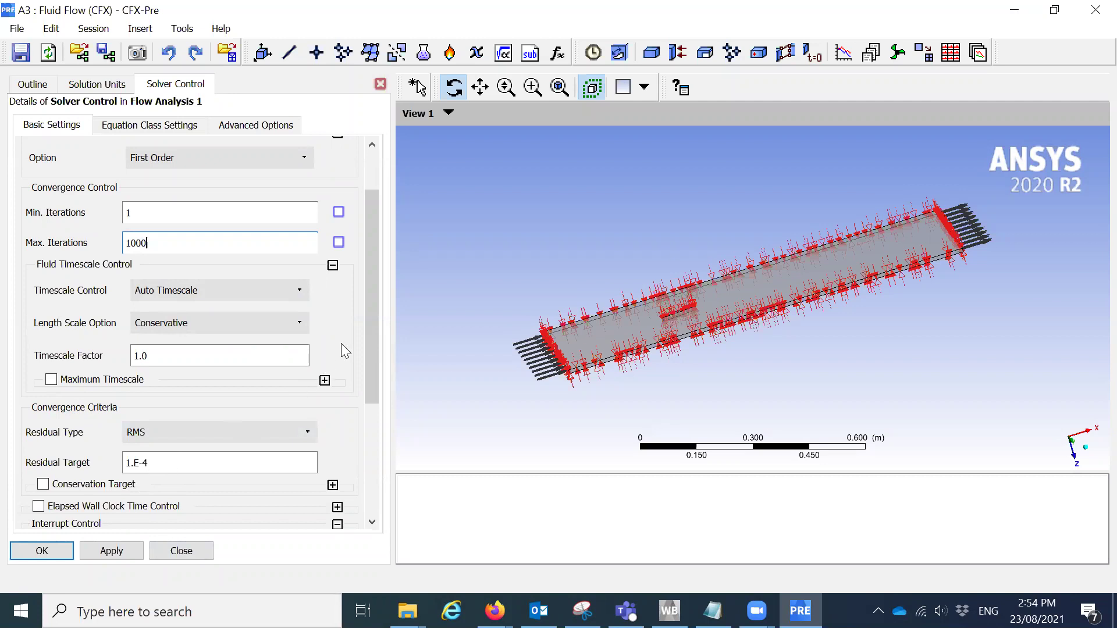
pyautogui.moveTo(371, 320); pyautogui.dragTo(311, 372)
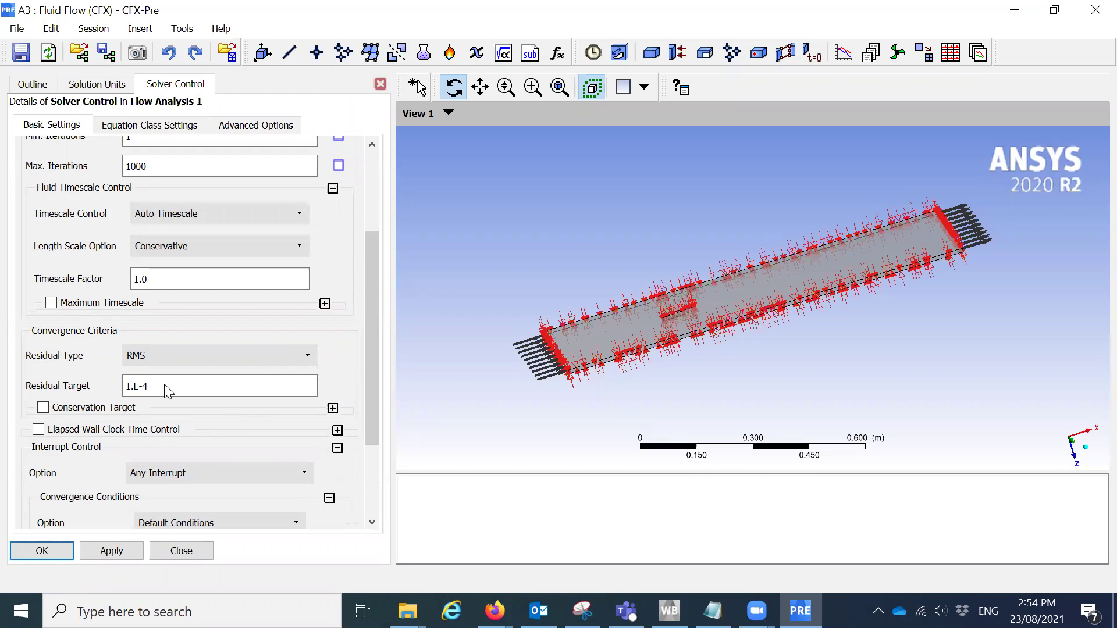
pyautogui.click(43, 407)
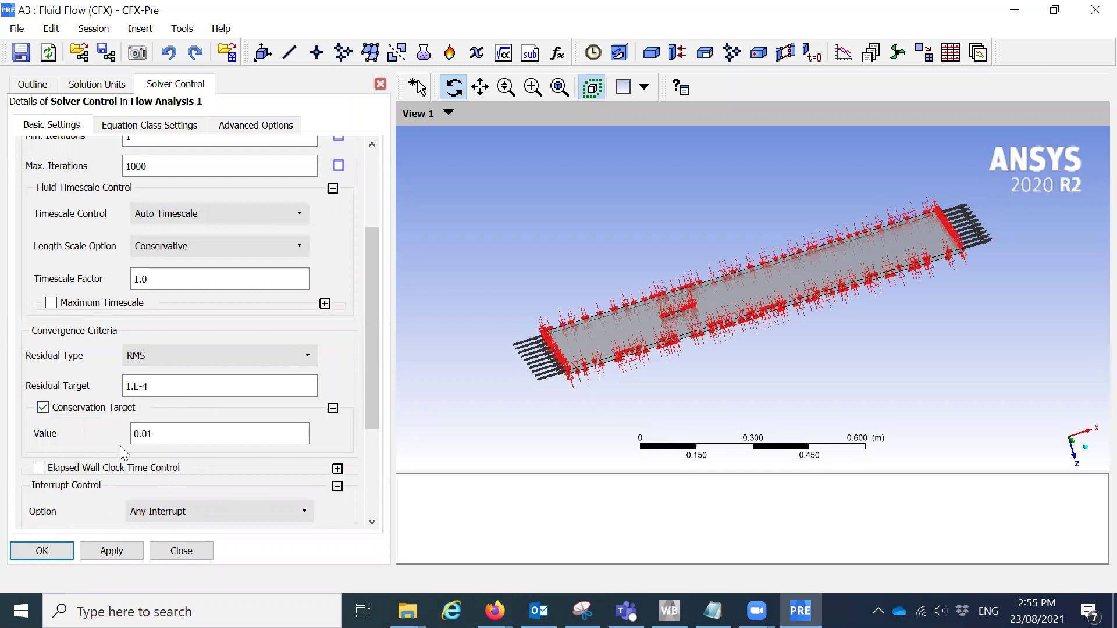
pyautogui.click(44, 408)
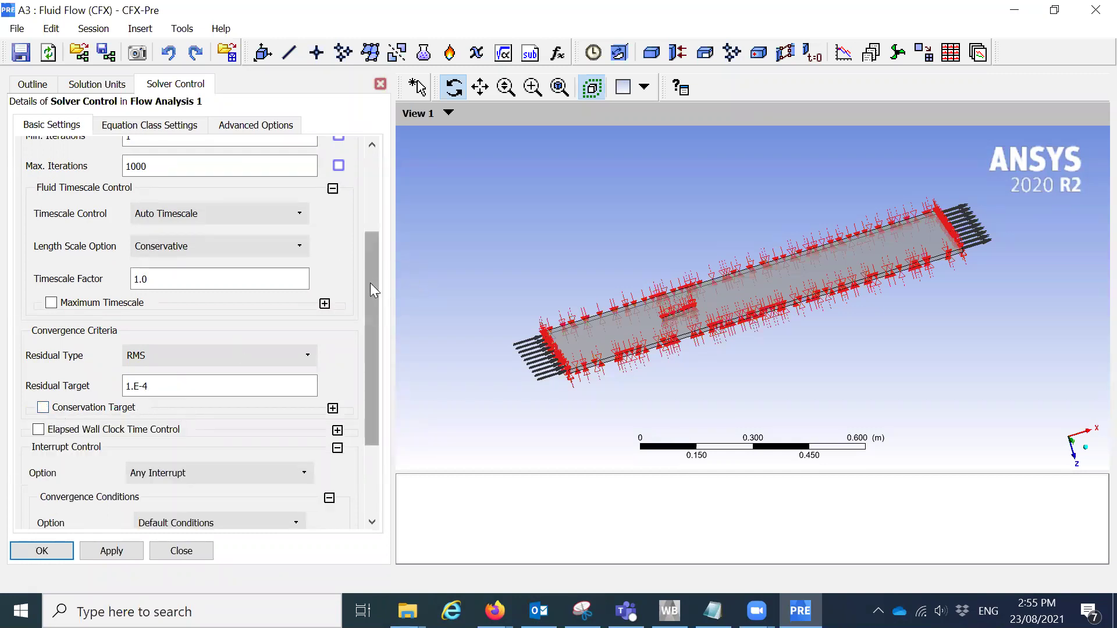
pyautogui.moveTo(369, 284); pyautogui.dragTo(378, 377)
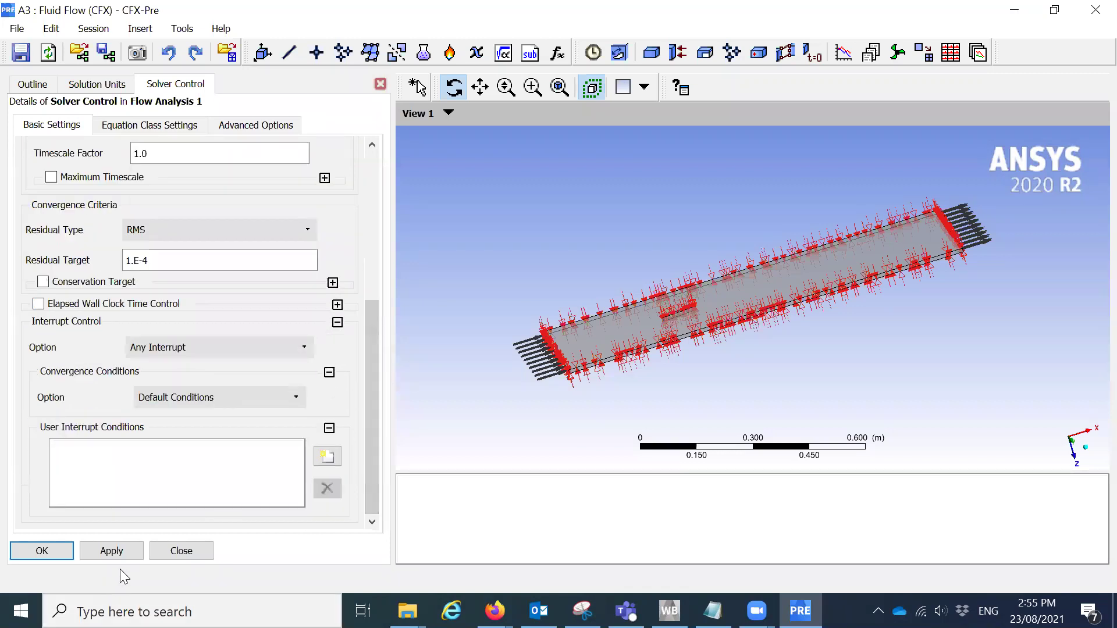
pyautogui.click(119, 551)
# Confirm Solver Control with OK and briefly view the Output Control settings
pyautogui.click(62, 550)
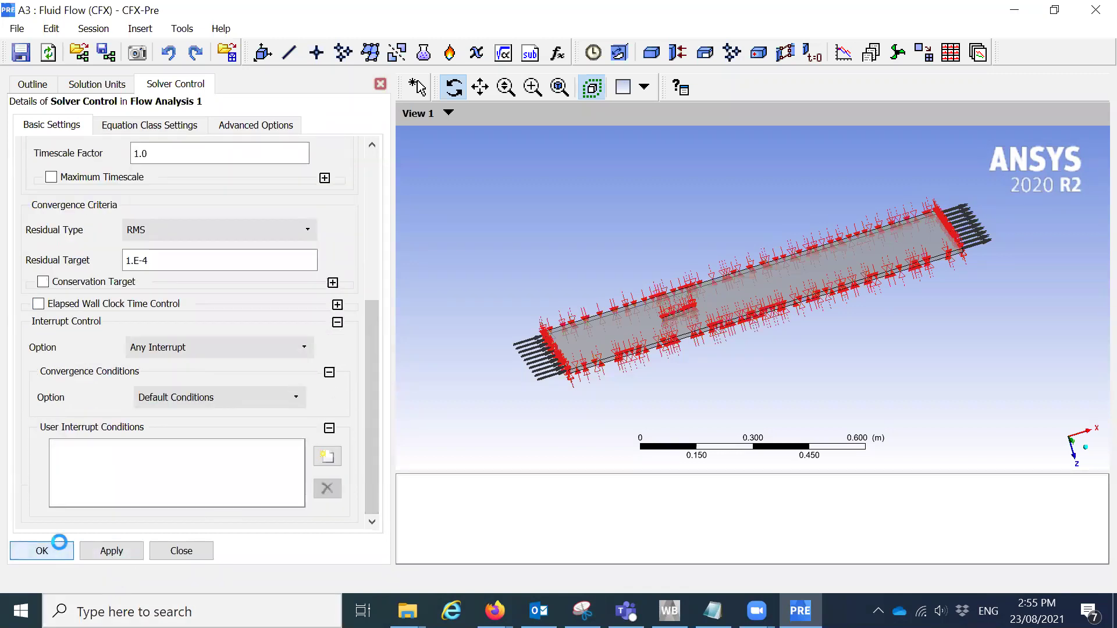
pyautogui.doubleClick(154, 361)
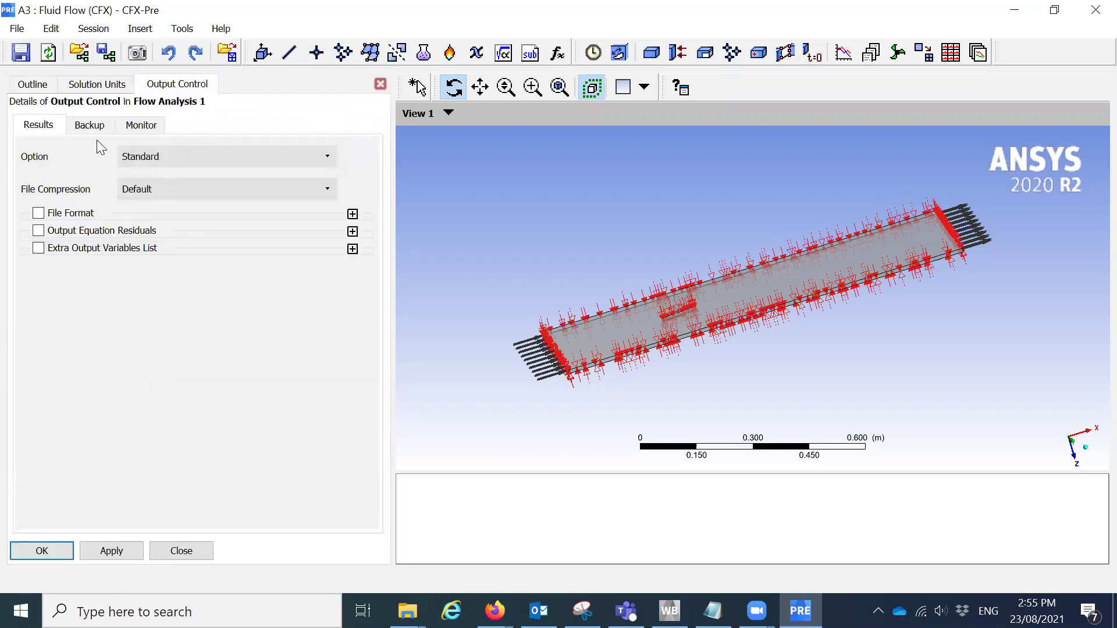
pyautogui.click(182, 553)
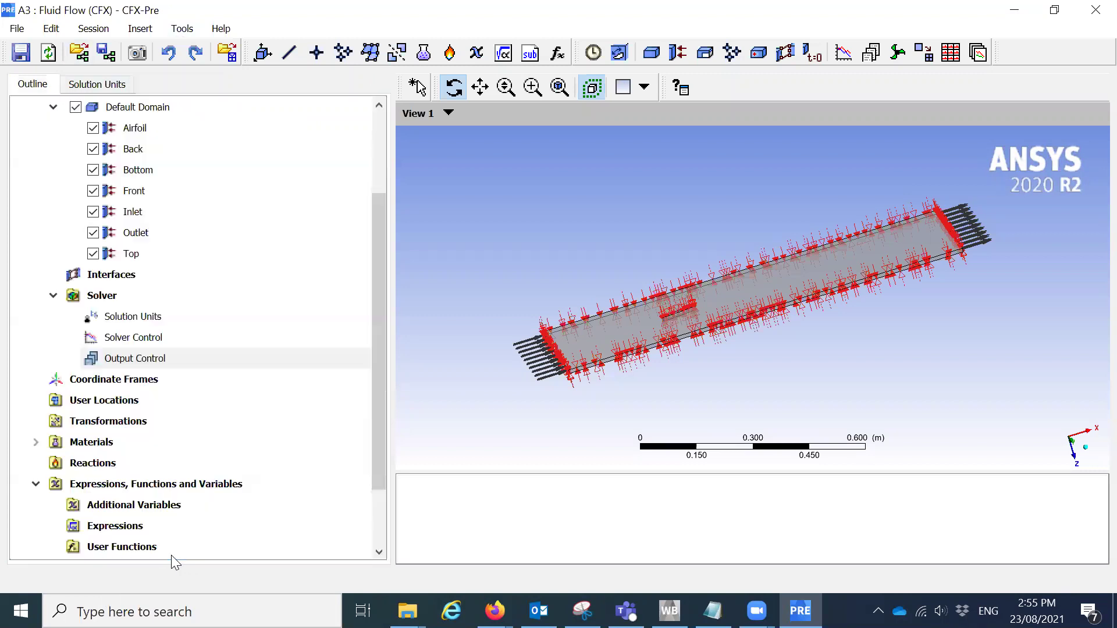
# Expand and collapse the Materials list, then scroll the tree down to Expressions
pyautogui.scroll(-1, 255, 323)
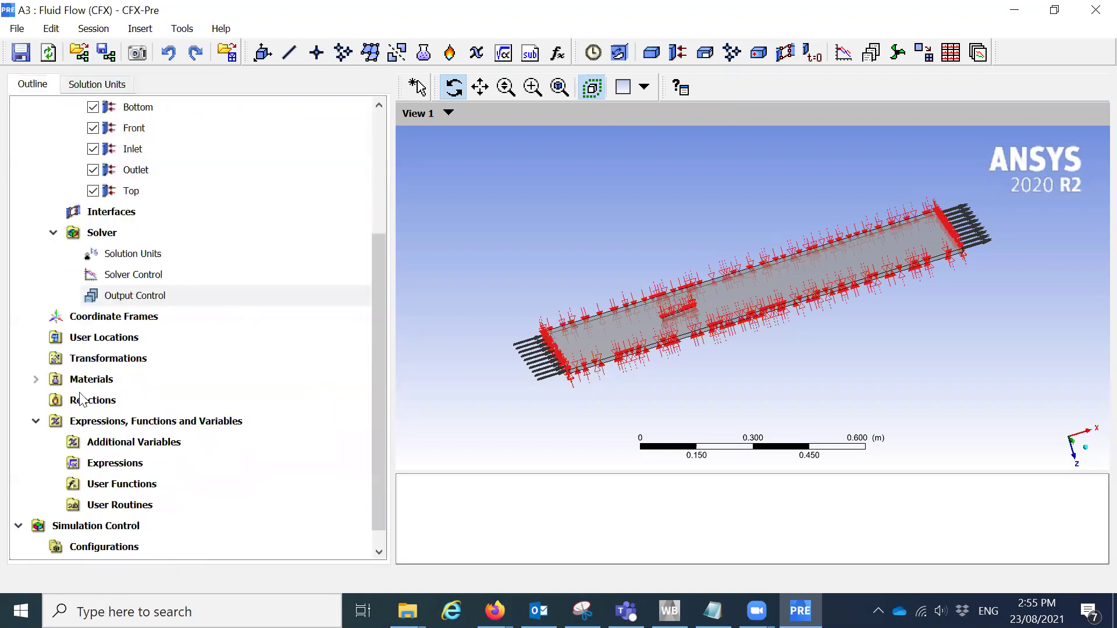
pyautogui.click(37, 378)
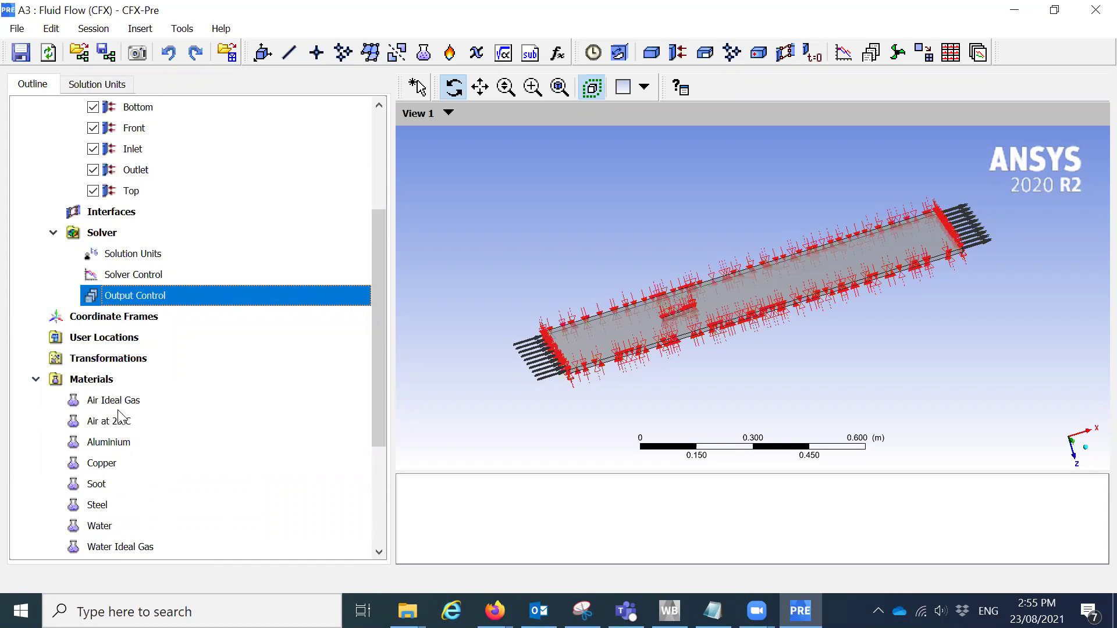
pyautogui.click(36, 380)
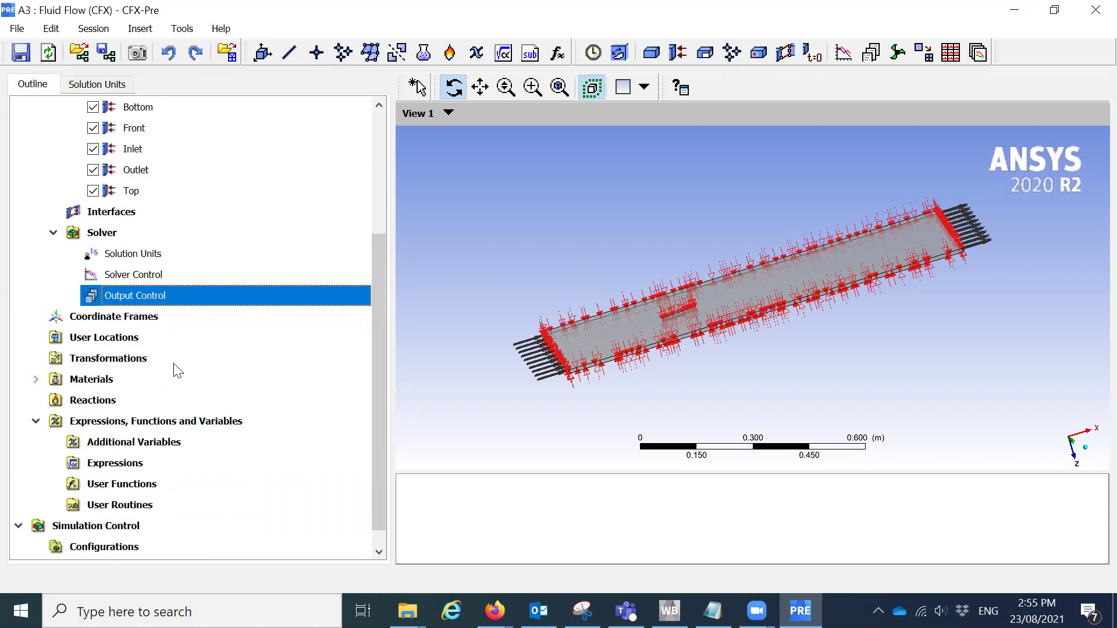
pyautogui.scroll(-1, 244, 465)
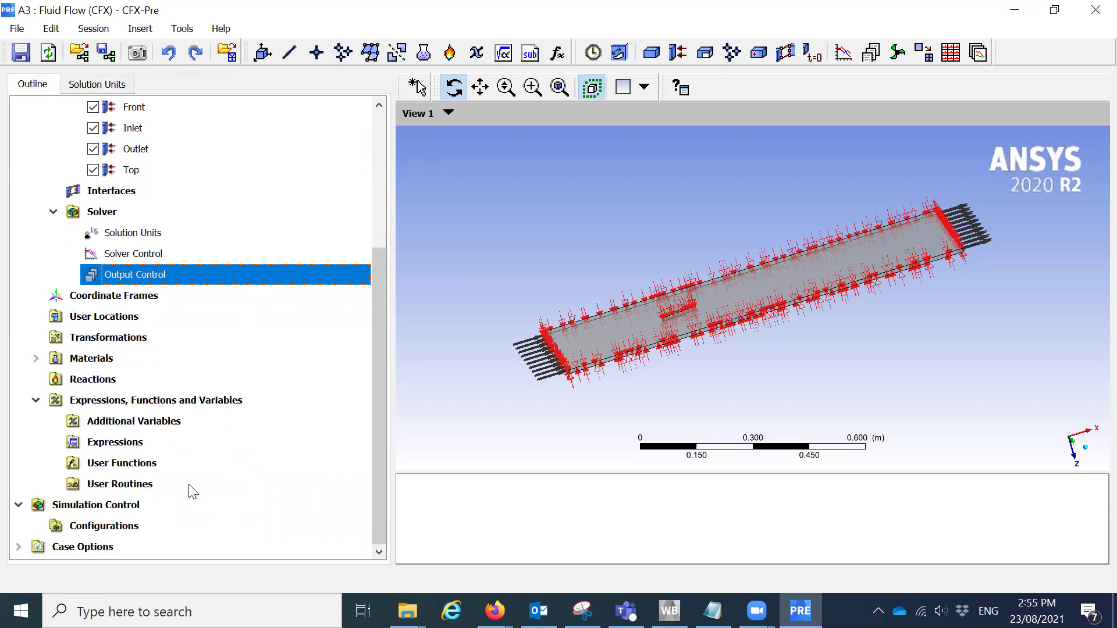
# In the Expressions editor, insert a new expression named Drag
pyautogui.doubleClick(123, 442)
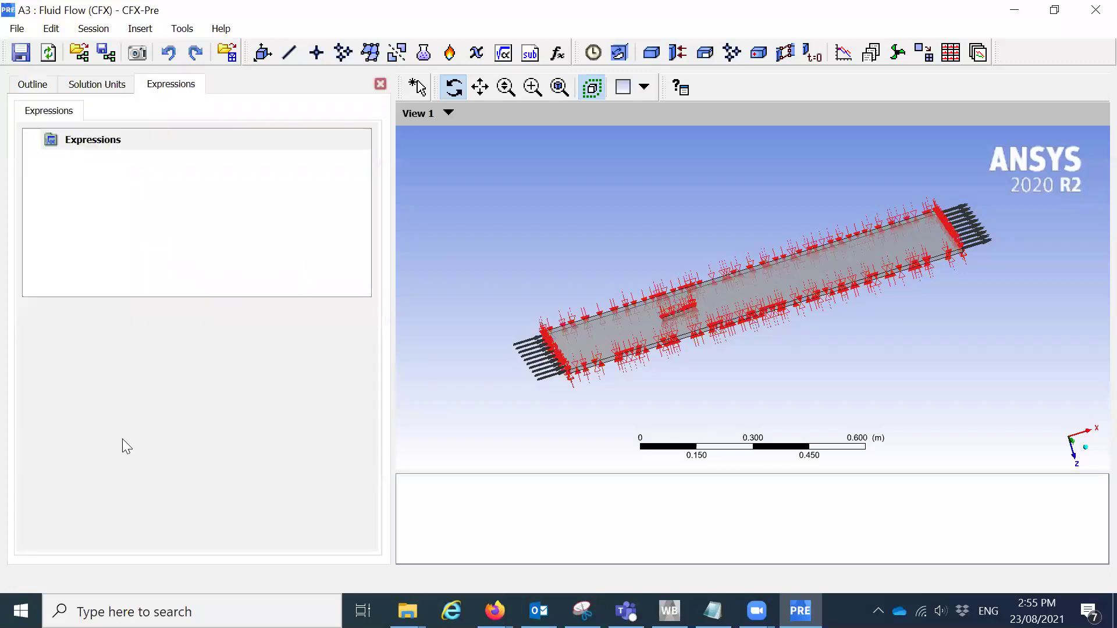
pyautogui.rightClick(111, 145)
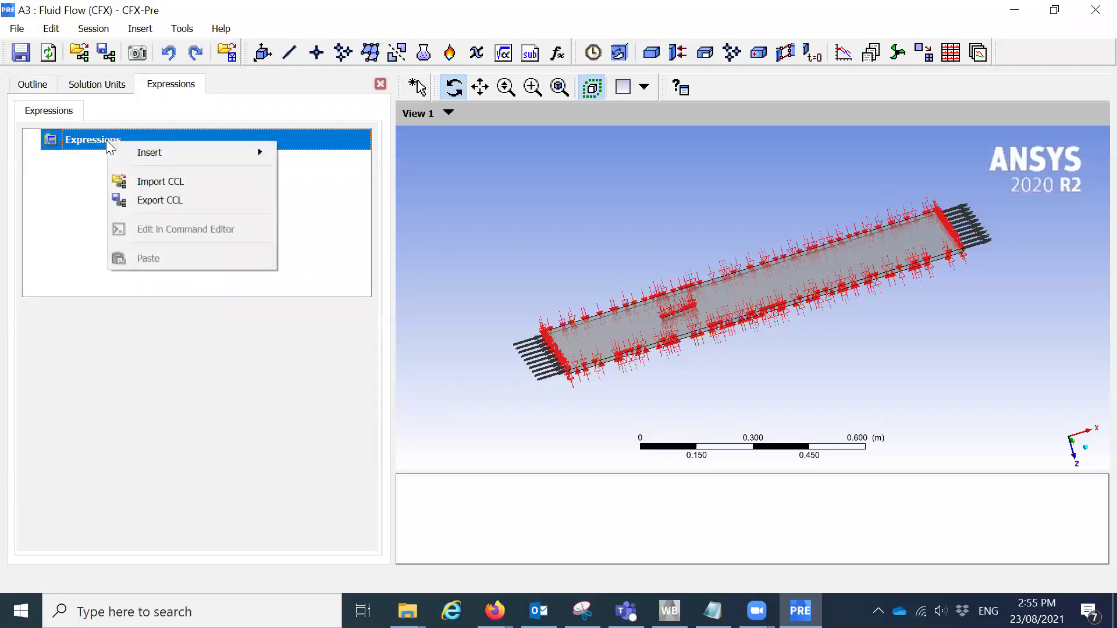
pyautogui.moveTo(157, 151)
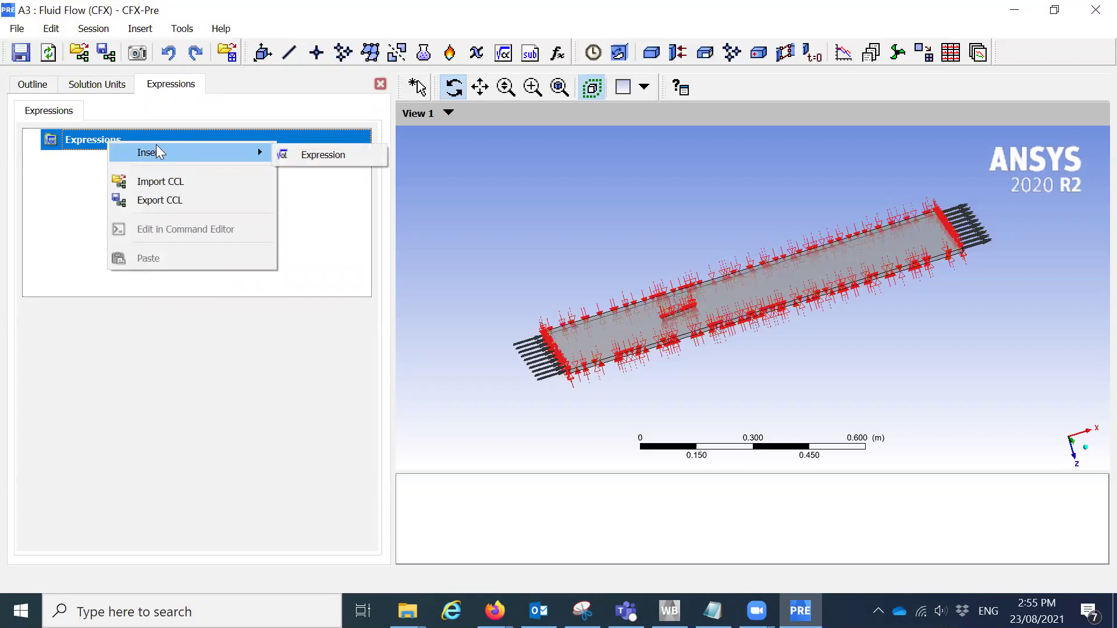
pyautogui.click(320, 153)
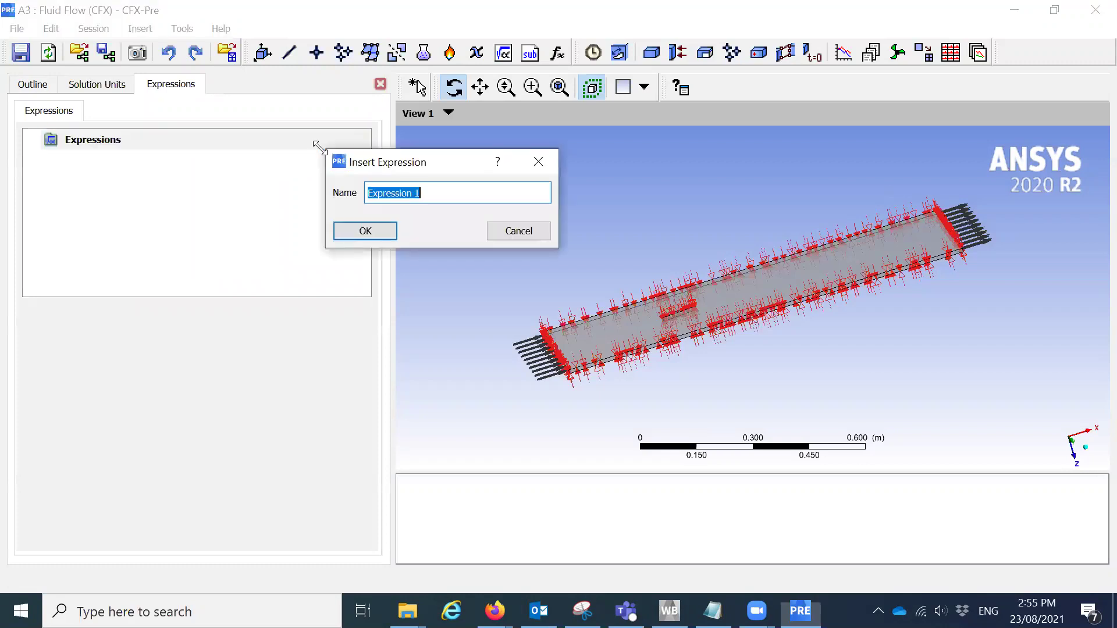
pyautogui.write('Drag')
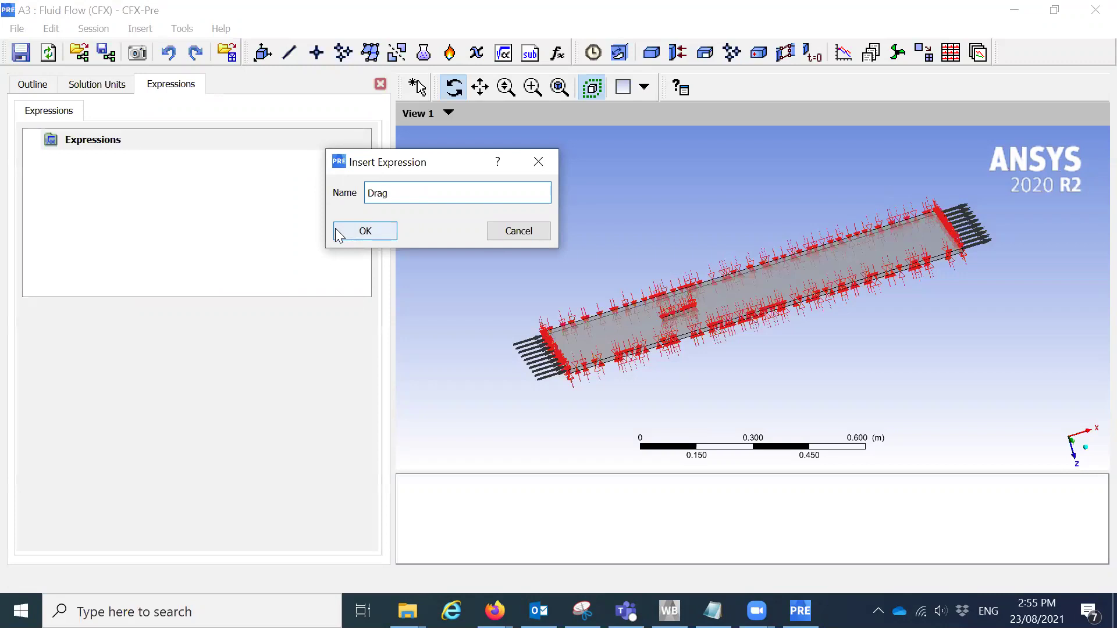
pyautogui.click(377, 227)
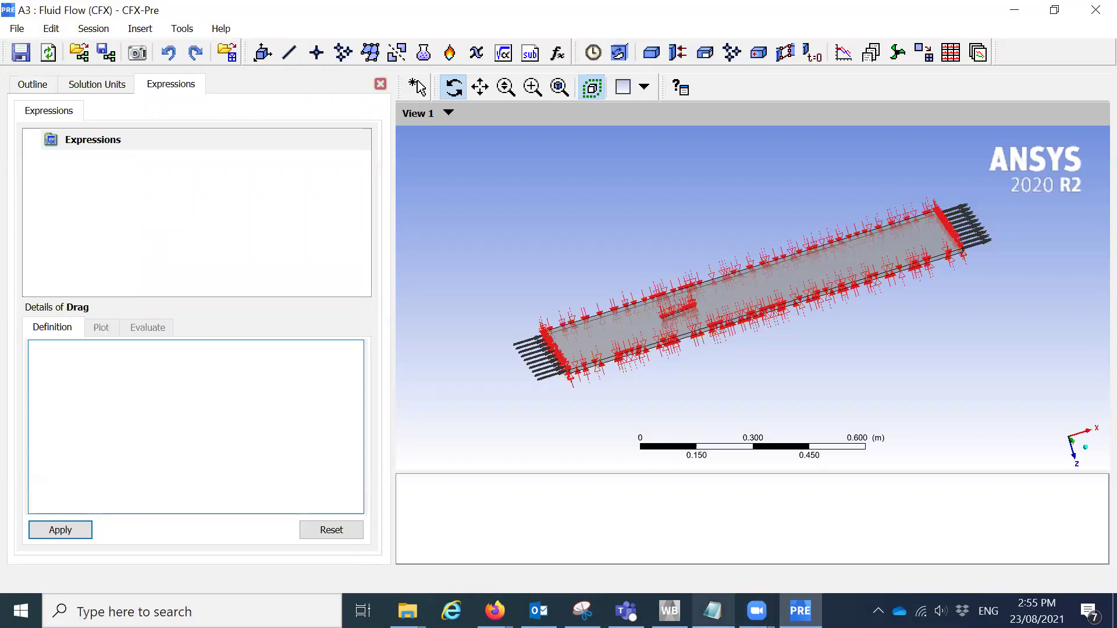
pyautogui.click(713, 611)
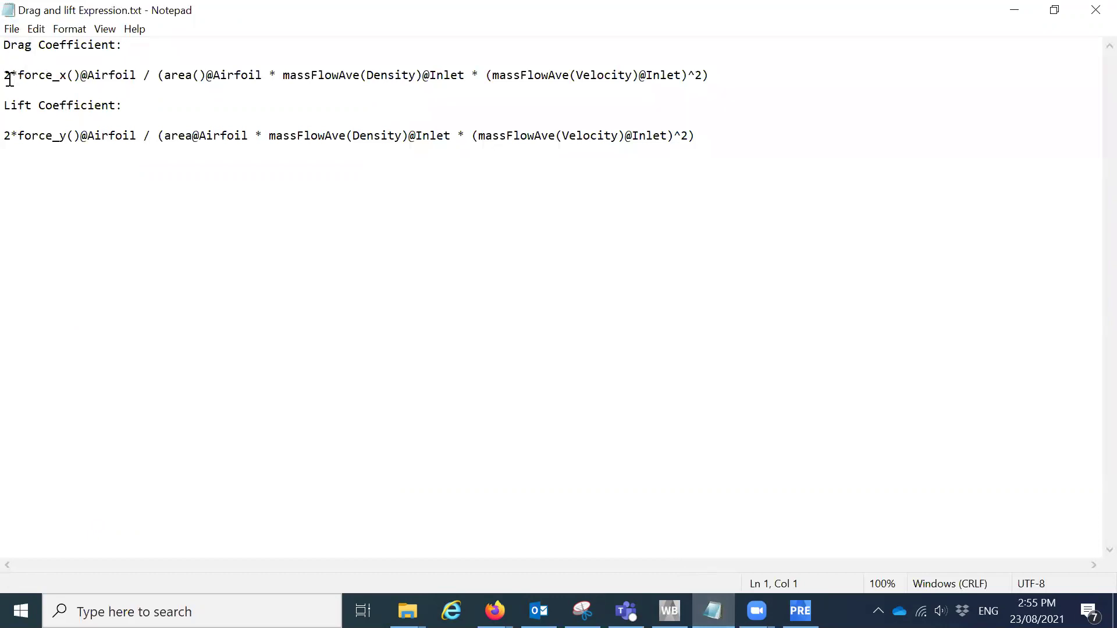
pyautogui.moveTo(9, 80); pyautogui.dragTo(727, 82)
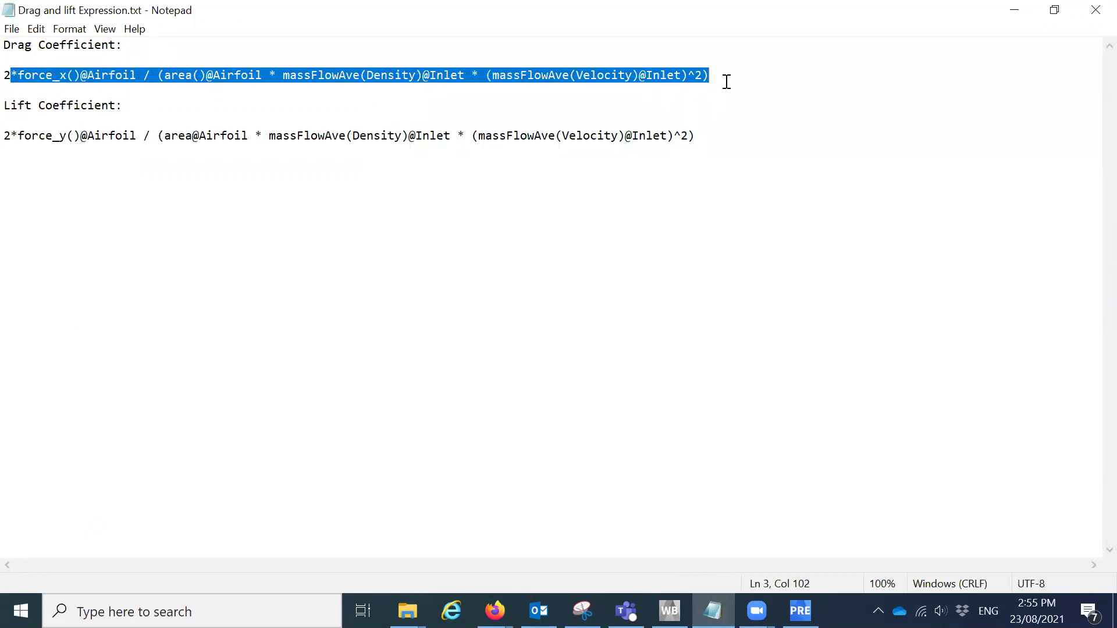
pyautogui.moveTo(7, 76); pyautogui.dragTo(726, 80)
pyautogui.hotkey('ctrl', 'c')
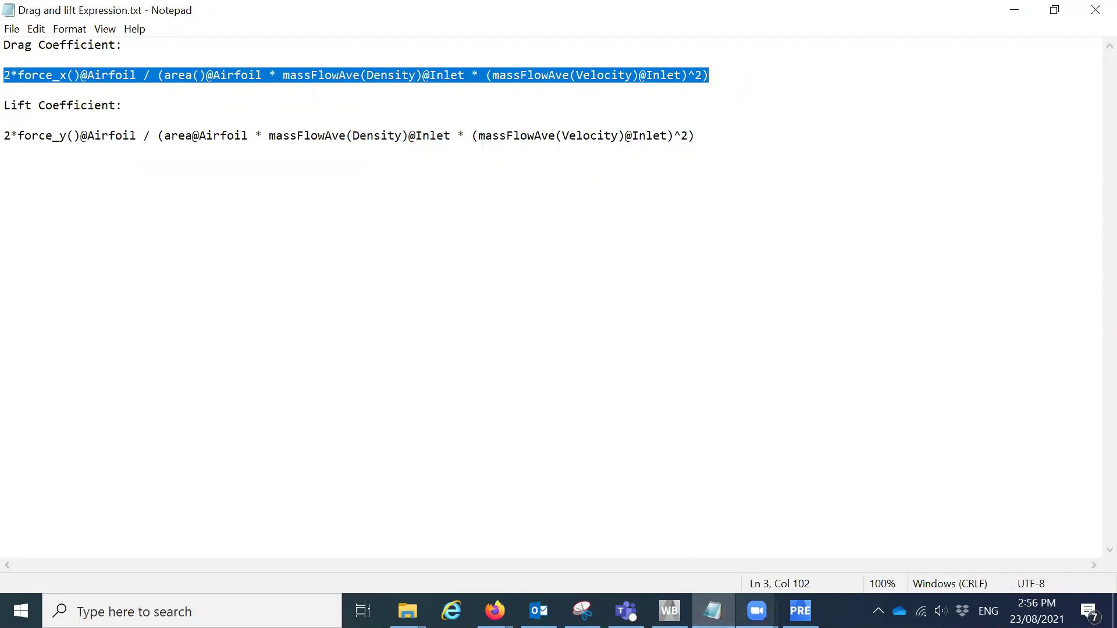
pyautogui.click(800, 611)
pyautogui.click(263, 443)
pyautogui.hotkey('ctrl', 'v')
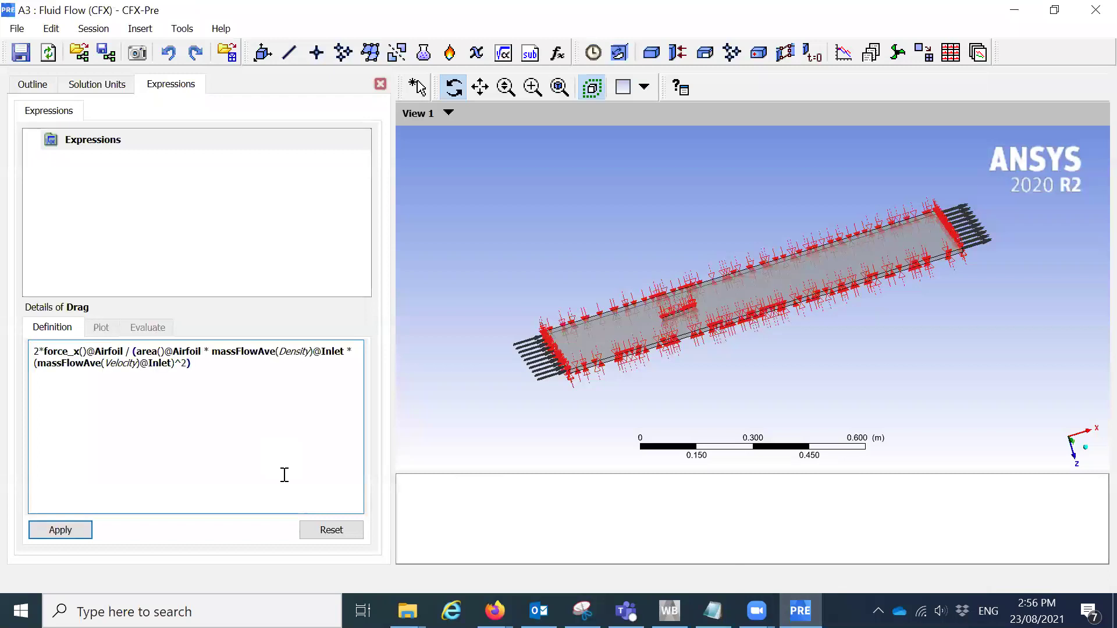
# Change both Airfoil references in the Drag formula to lowercase airfoil
pyautogui.click(100, 351)
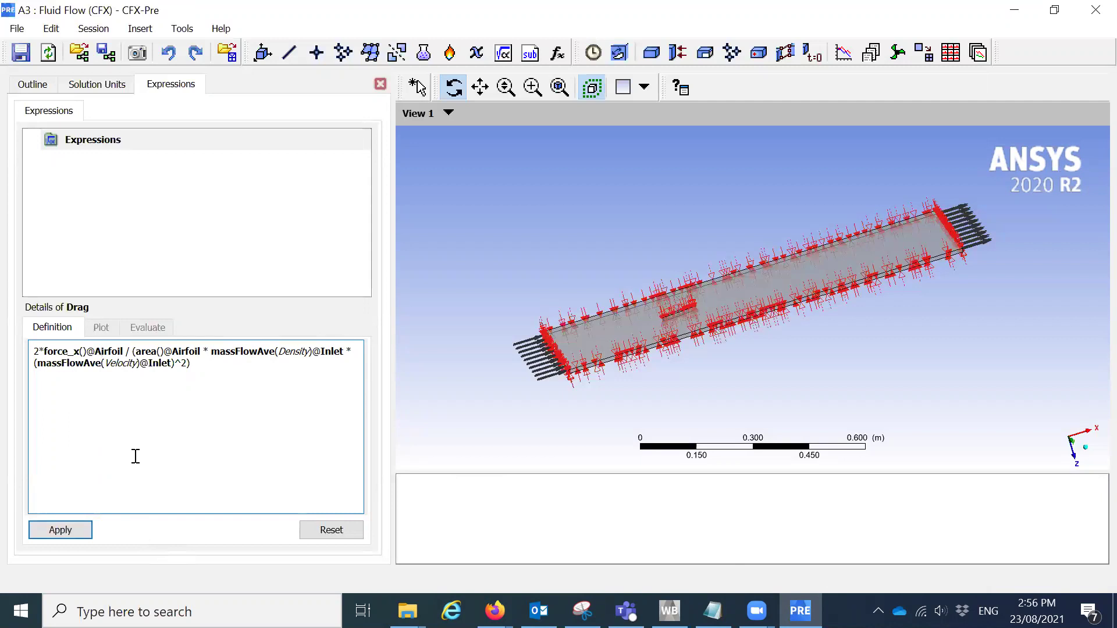
pyautogui.press('BackSpace')
pyautogui.write('a')
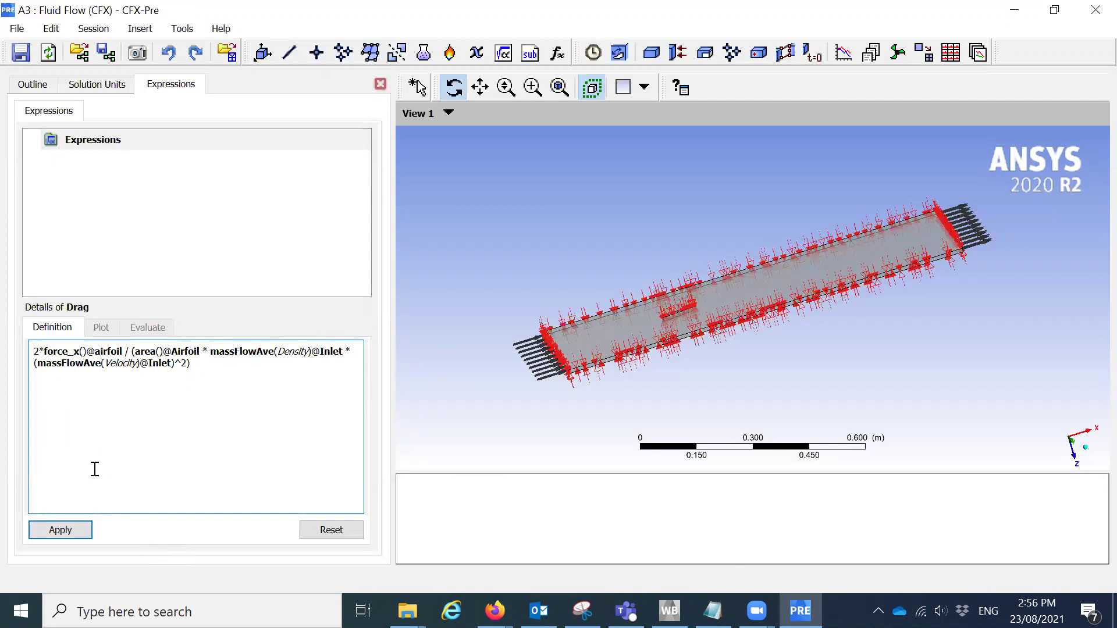
pyautogui.click(180, 351)
pyautogui.press('BackSpace')
pyautogui.write('a')
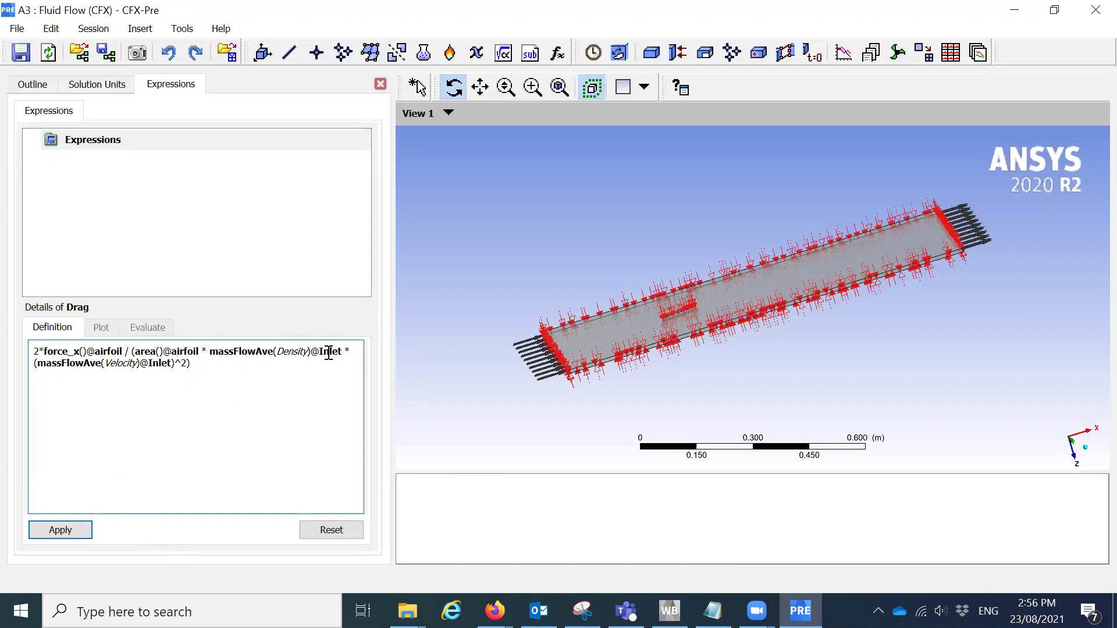
# Change both Inlet references to lowercase inlet and apply the Drag expression
pyautogui.press('BackSpace')
pyautogui.write('i')
pyautogui.moveTo(153, 363); pyautogui.dragTo(158, 363)
pyautogui.press('BackSpace')
pyautogui.write('i')
pyautogui.click(69, 535)
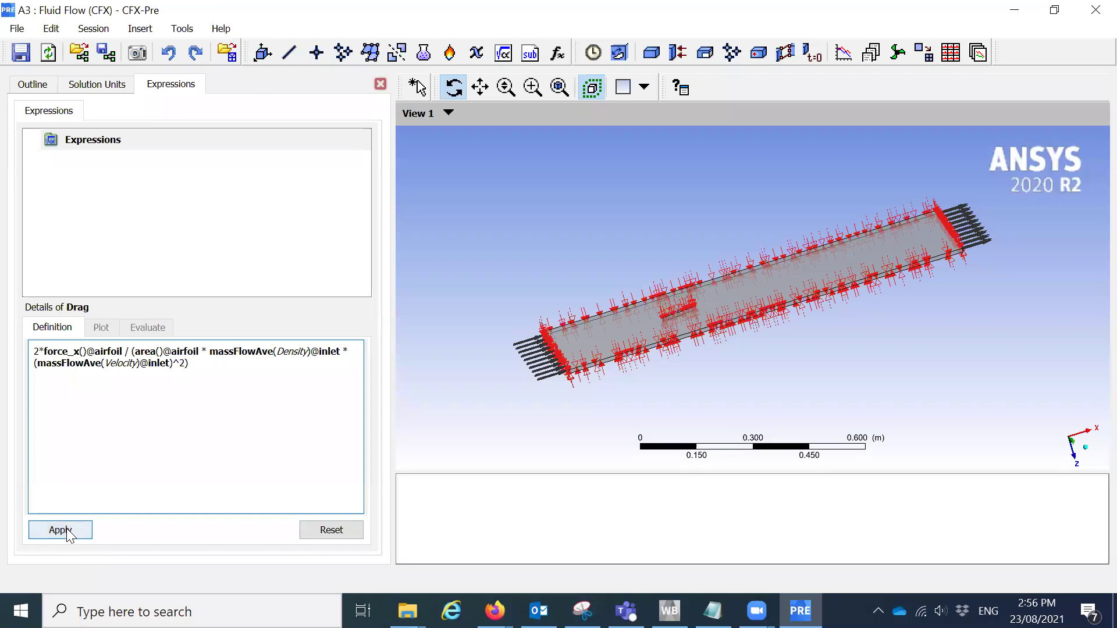
pyautogui.click(67, 532)
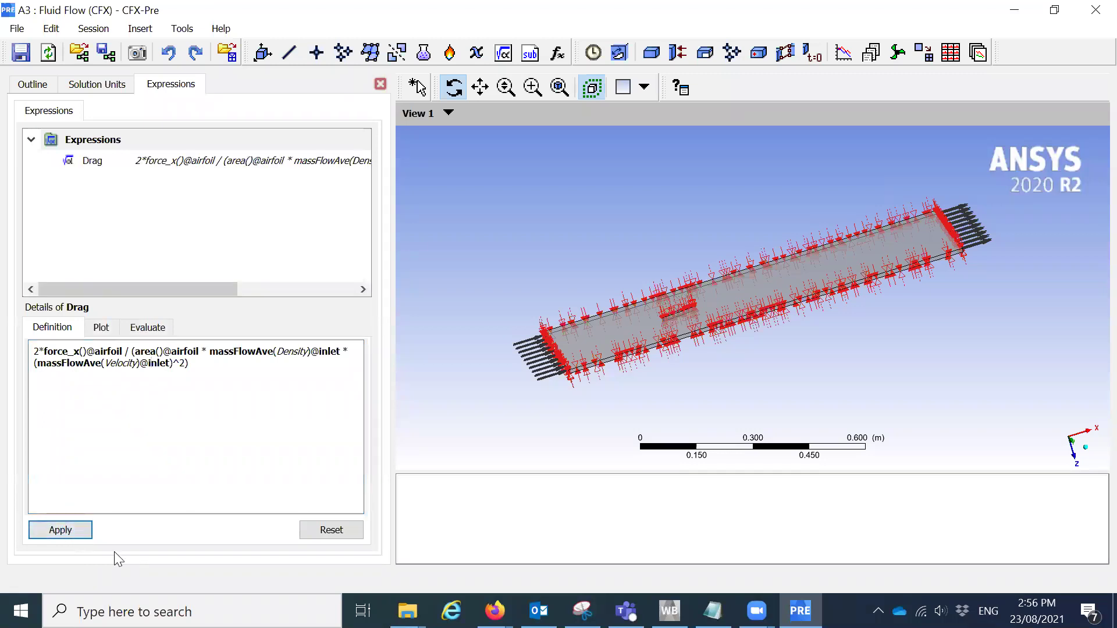
# Insert a new expression named Lift
pyautogui.rightClick(84, 141)
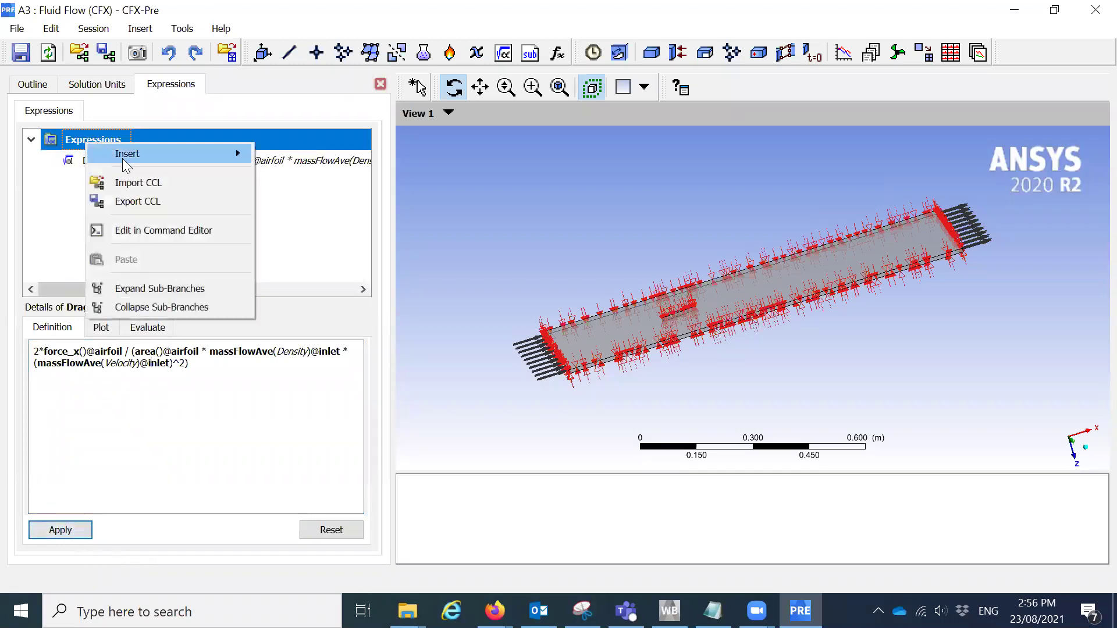
pyautogui.moveTo(122, 155)
pyautogui.click(302, 154)
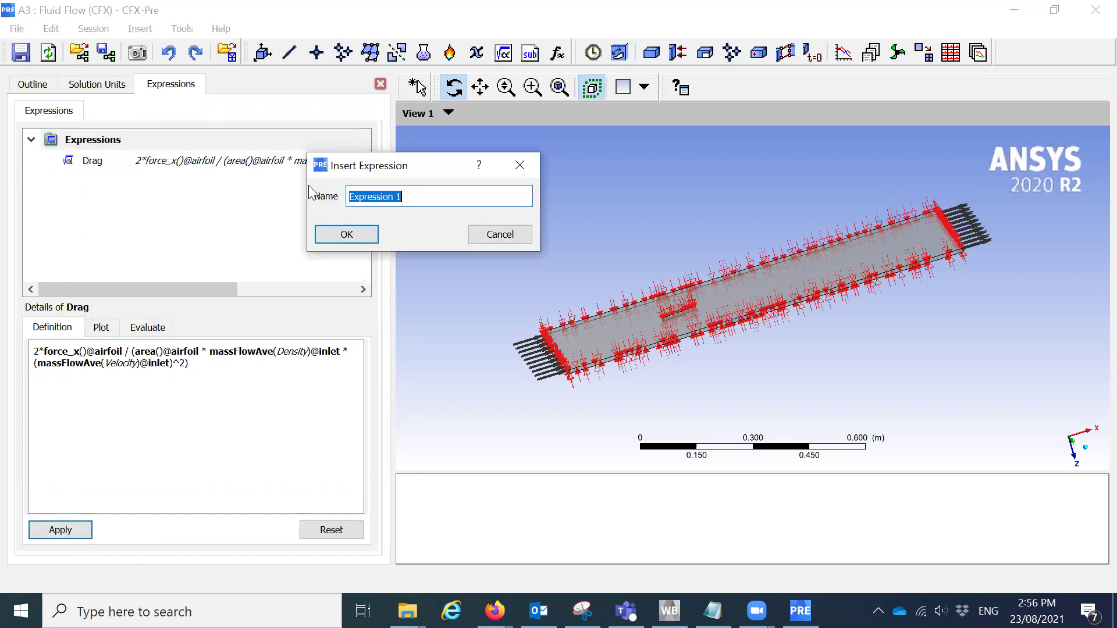
pyautogui.write('Lift')
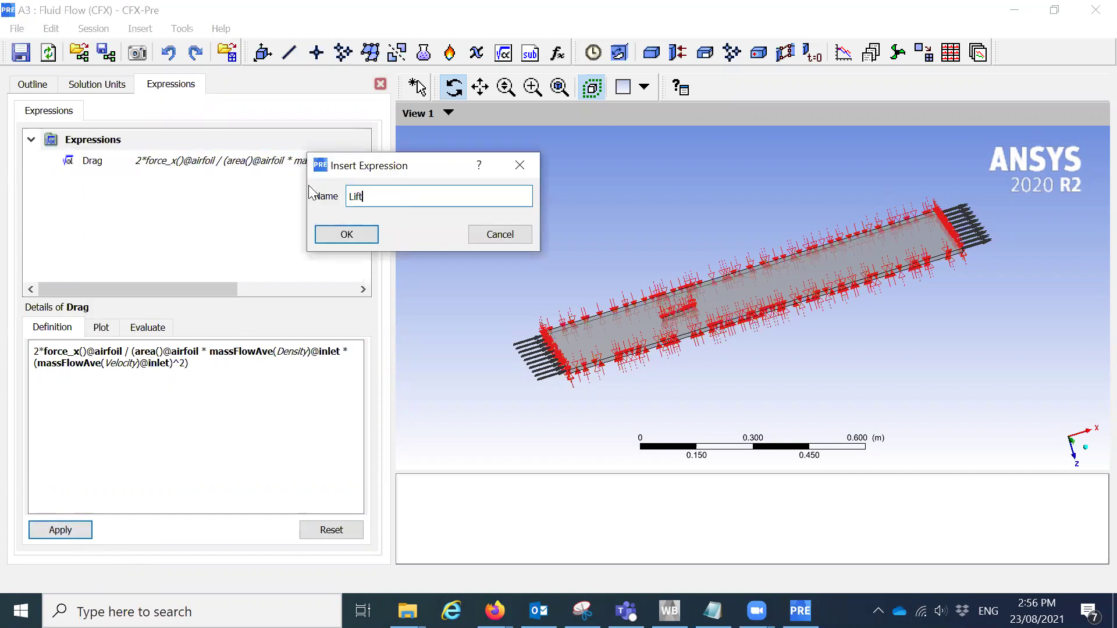
pyautogui.click(374, 235)
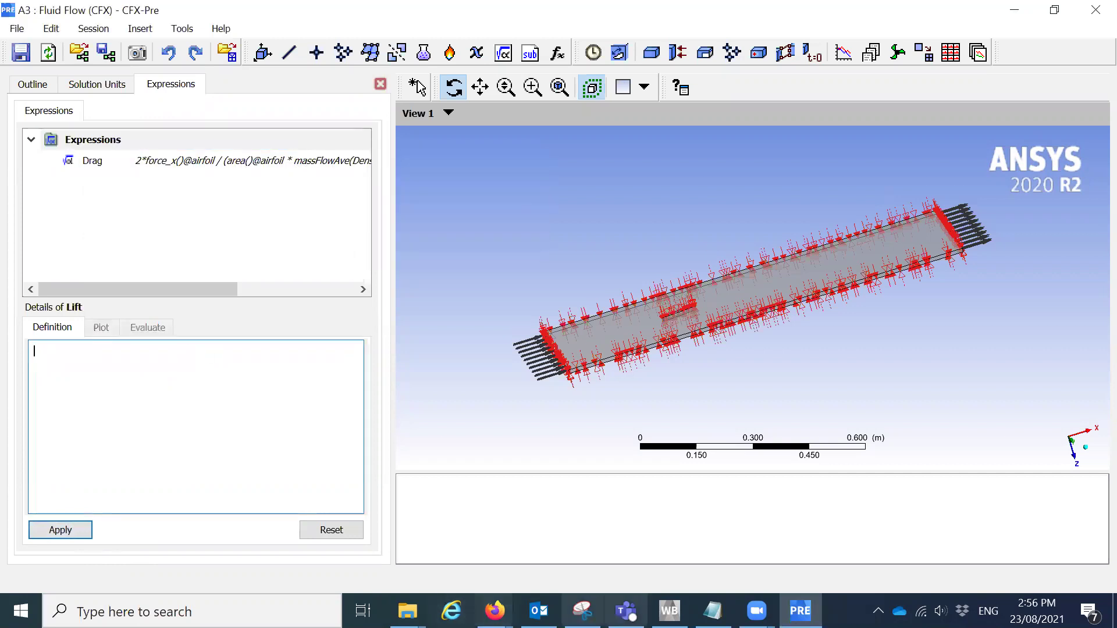
# Paste the force_y lift-coefficient formula from the Notepad file into Lift's definition
pyautogui.click(712, 611)
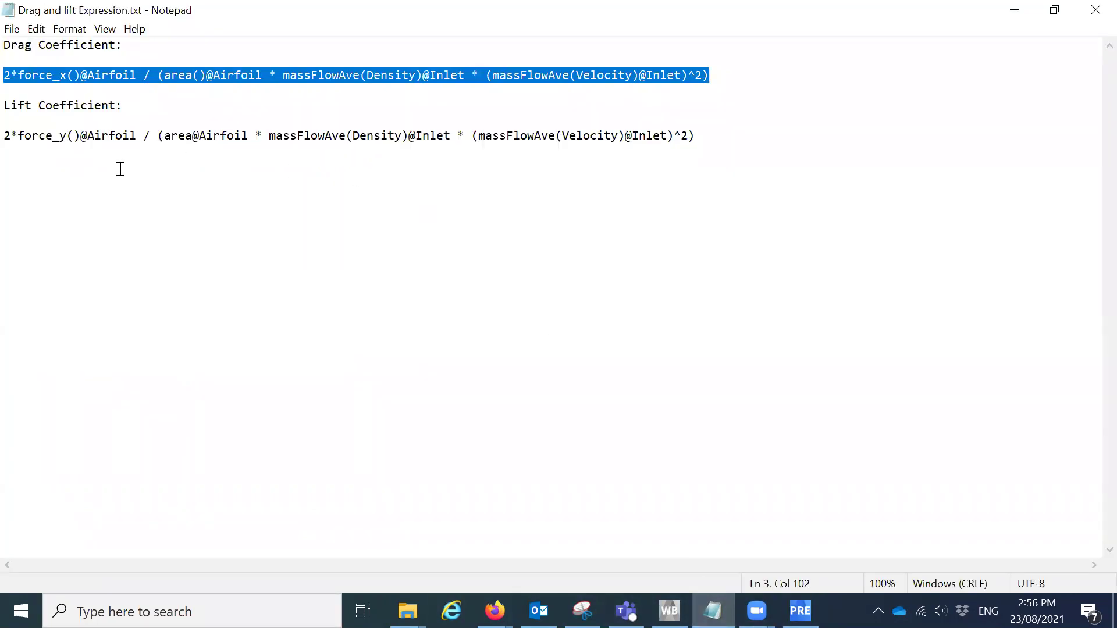
pyautogui.moveTo(10, 136); pyautogui.dragTo(707, 129)
pyautogui.hotkey('ctrl', 'c')
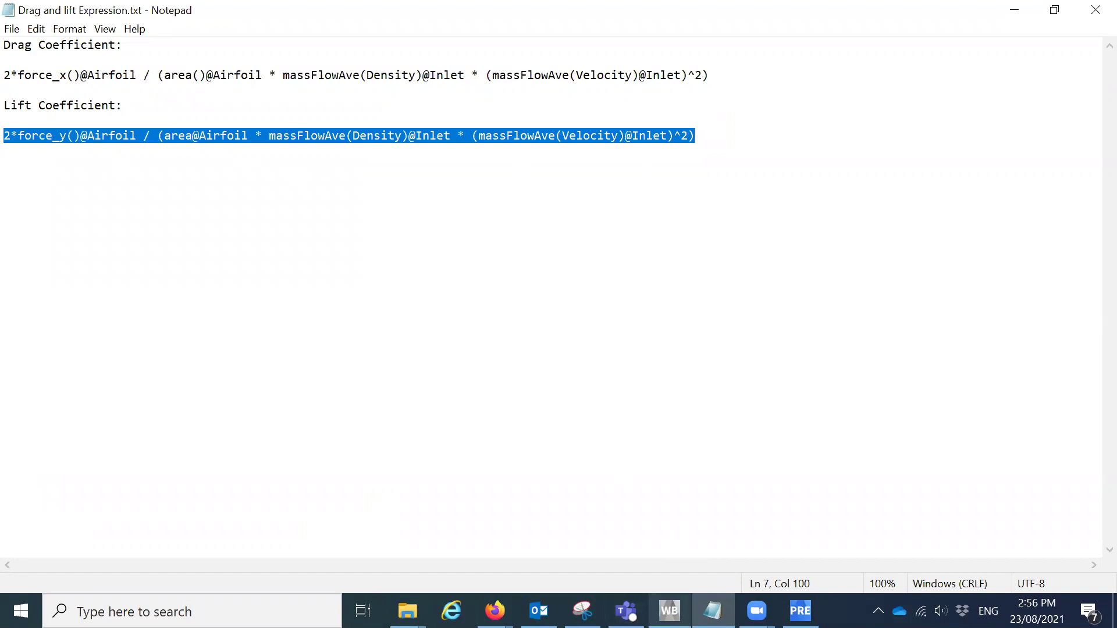
pyautogui.click(800, 611)
pyautogui.click(334, 407)
pyautogui.hotkey('ctrl', 'v')
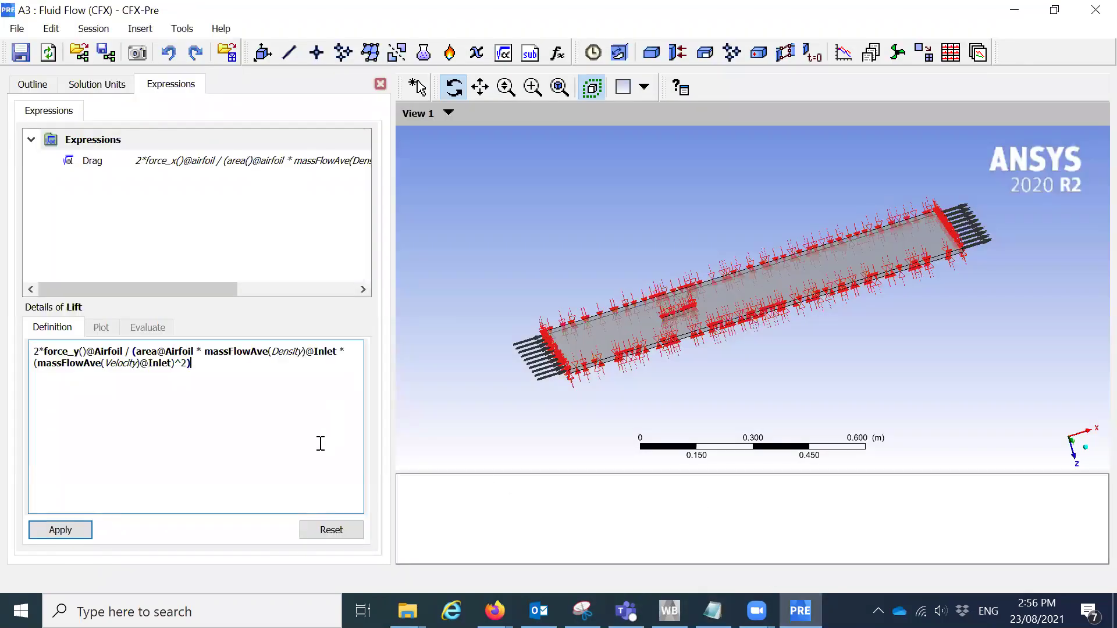
# Change the Airfoil and Inlet references to lowercase airfoil and inlet, then apply Lift
pyautogui.click(101, 352)
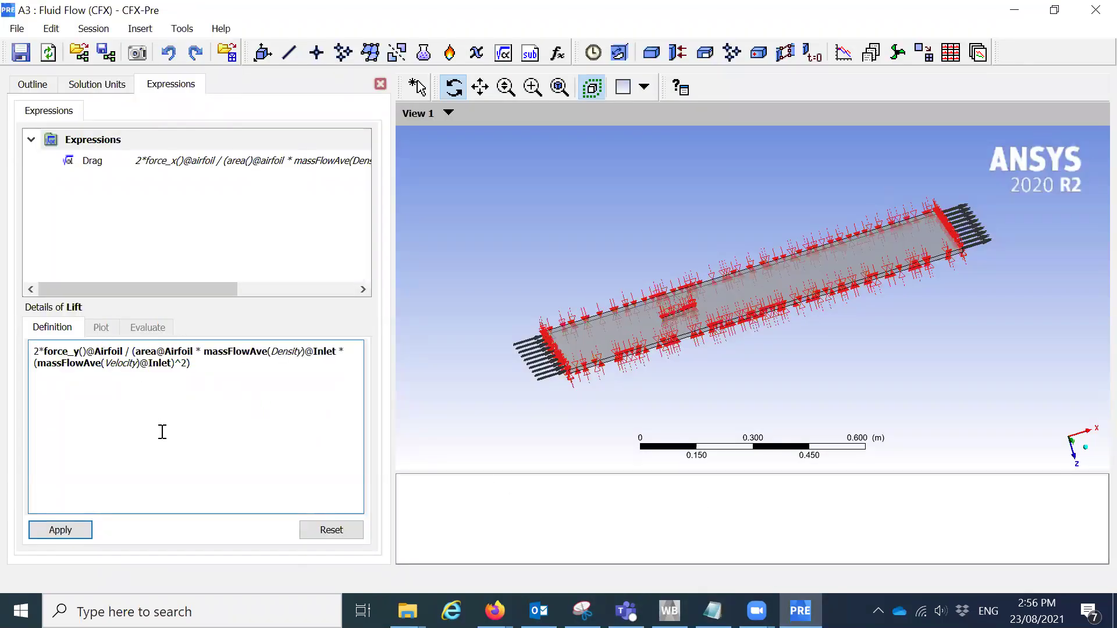
pyautogui.press('BackSpace')
pyautogui.write('a')
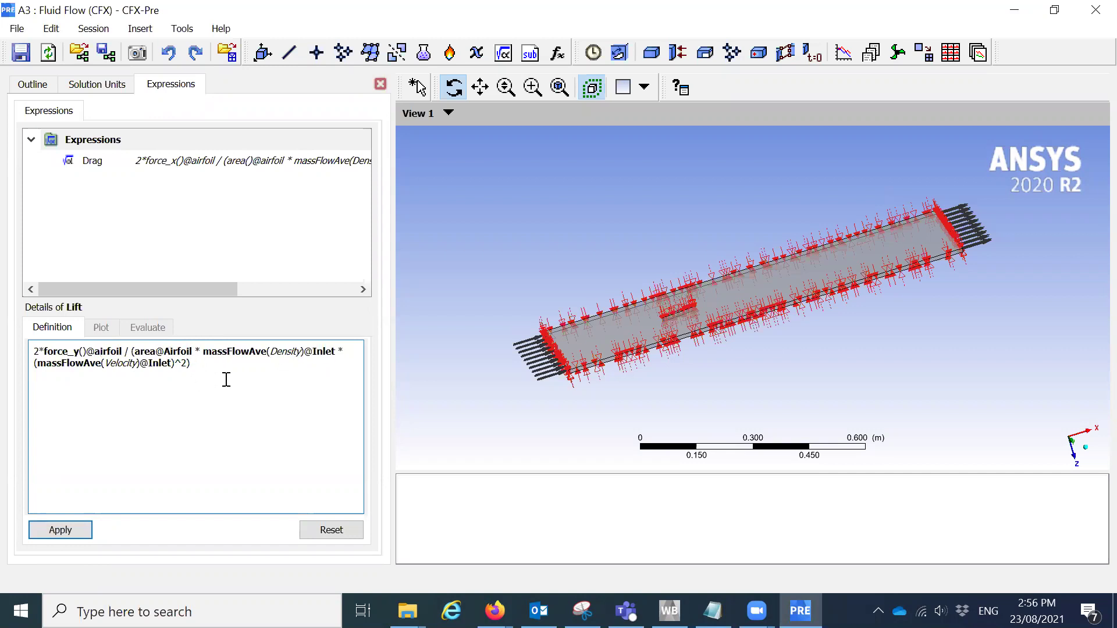
pyautogui.press('BackSpace')
pyautogui.write('a')
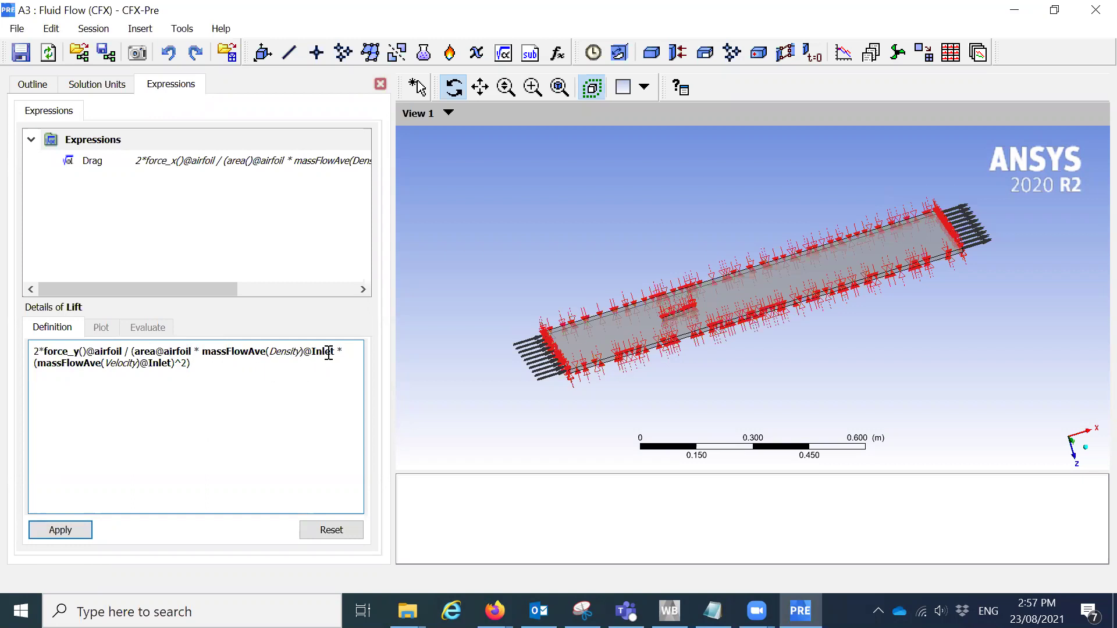
pyautogui.press('BackSpace')
pyautogui.write('i')
pyautogui.click(157, 364)
pyautogui.doubleClick(160, 364)
pyautogui.write('inlet')
pyautogui.click(49, 530)
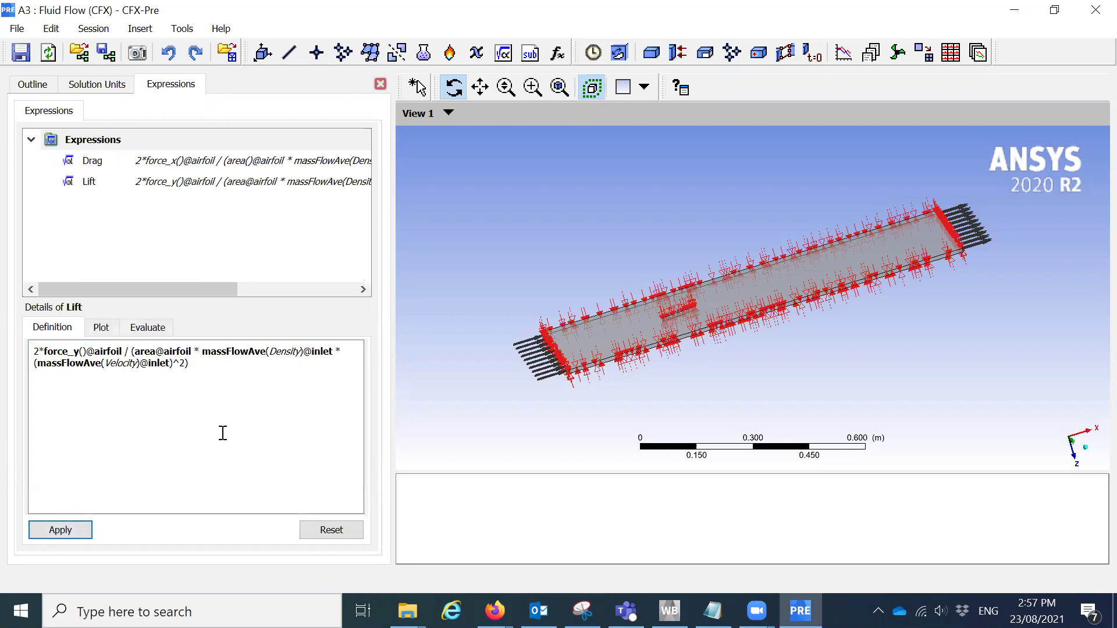
# Check Drag and Lift under Expressions in the Outline tree, then close CFX-Pre
pyautogui.click(32, 85)
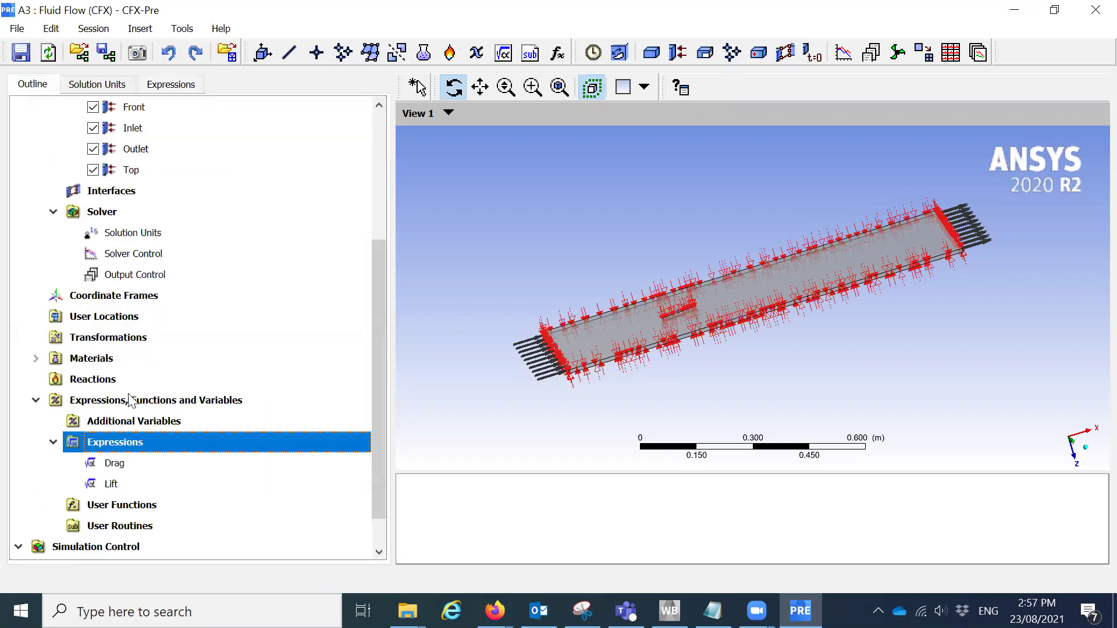
pyautogui.scroll(-1, 198, 401)
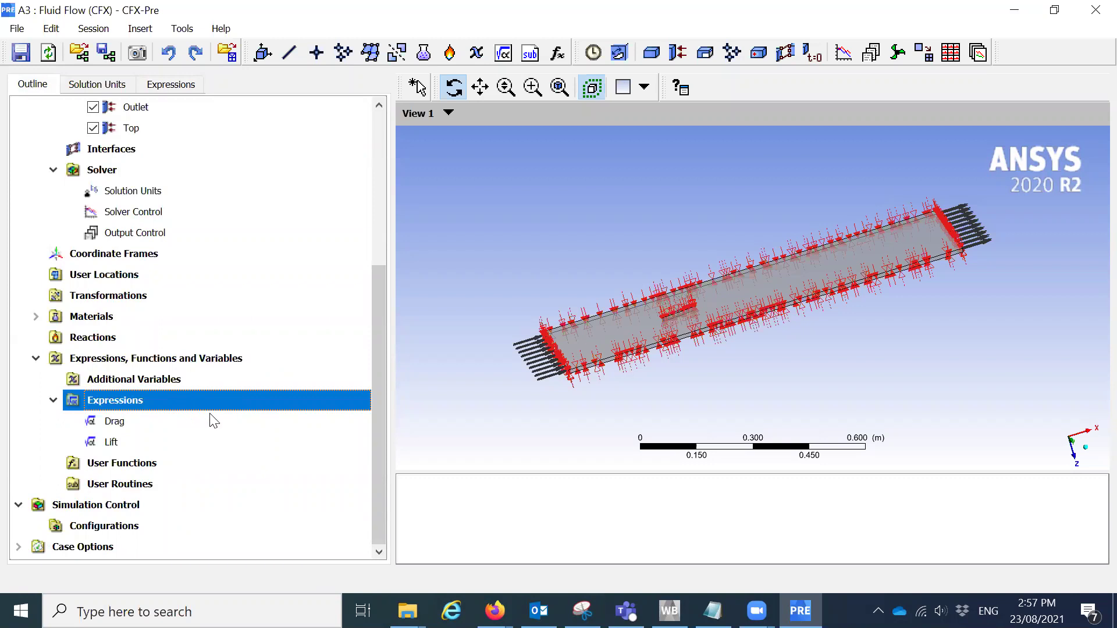
pyautogui.scroll(4, 247, 420)
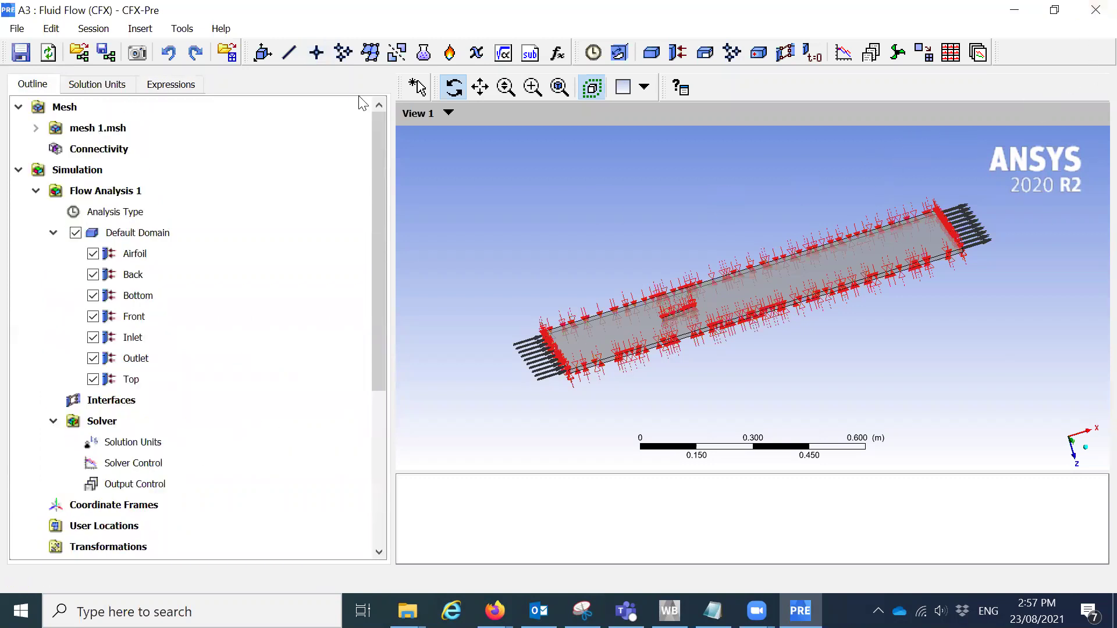
pyautogui.click(1054, 9)
pyautogui.click(1072, 50)
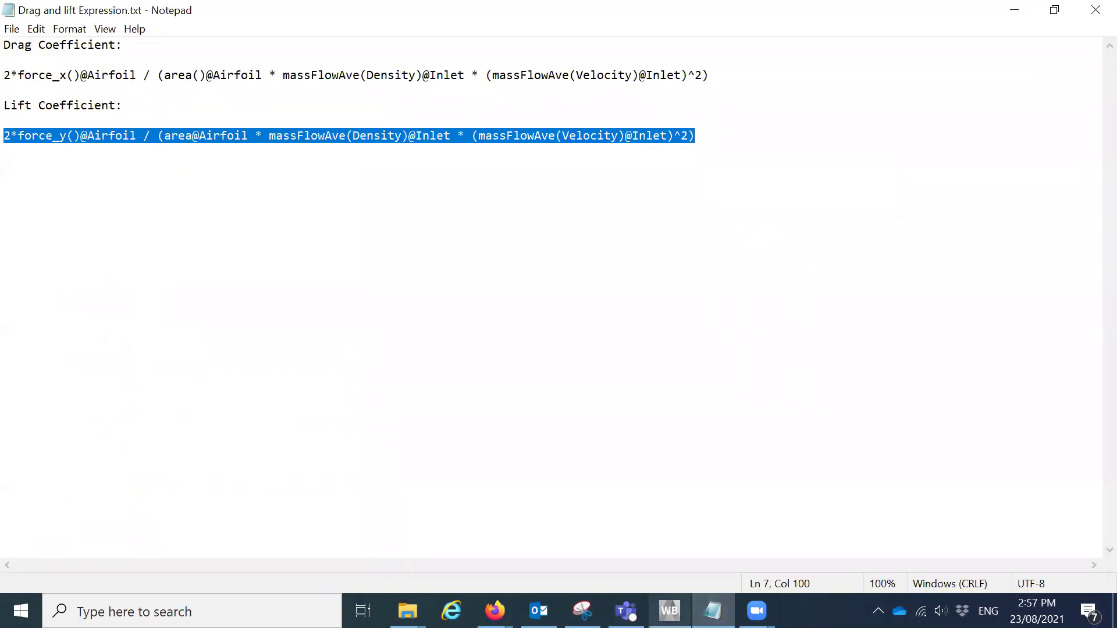
# From the Workbench schematic, open the Fluid Flow (CFX) Solution cell in CFX-Solver Manager
pyautogui.click(669, 611)
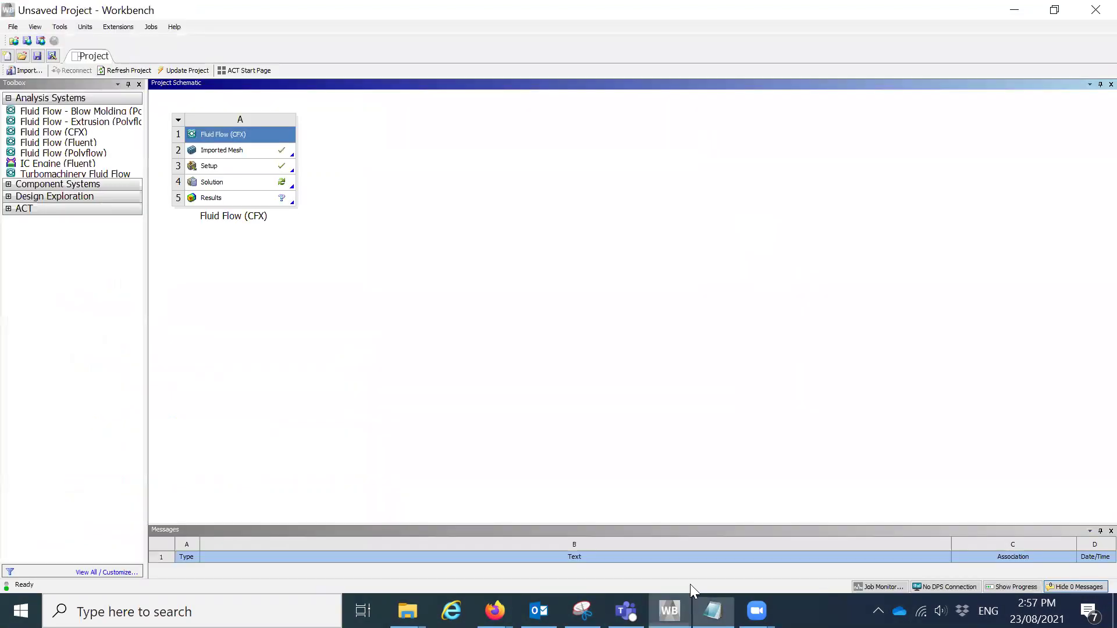
pyautogui.doubleClick(261, 185)
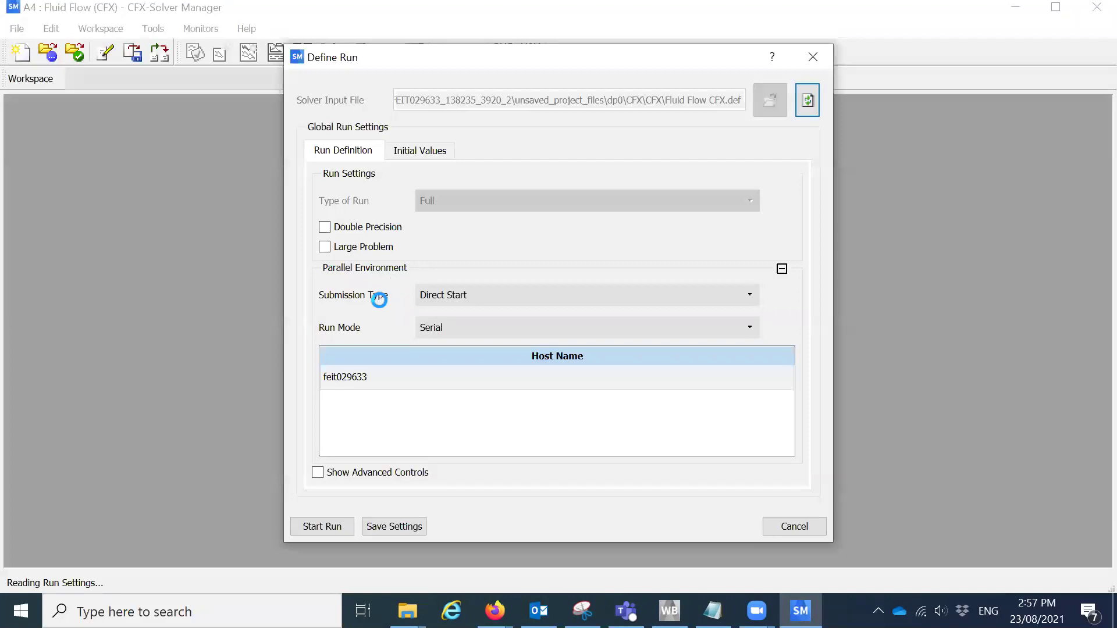
# Enable Double Precision, select the local host and start the serial solver run
pyautogui.click(356, 227)
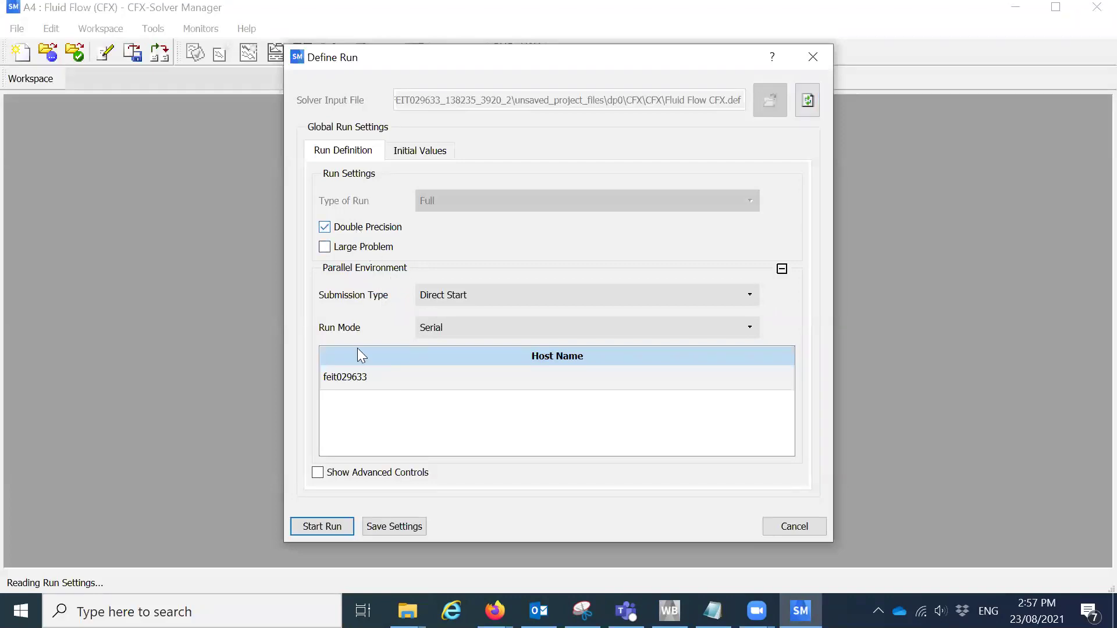
pyautogui.click(342, 379)
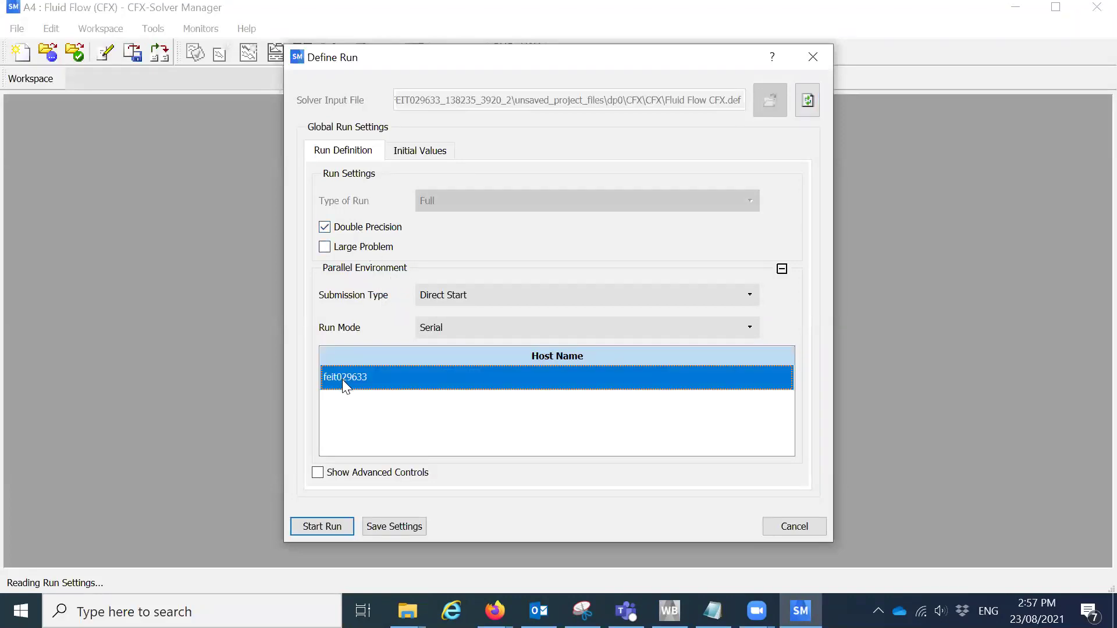
pyautogui.click(323, 526)
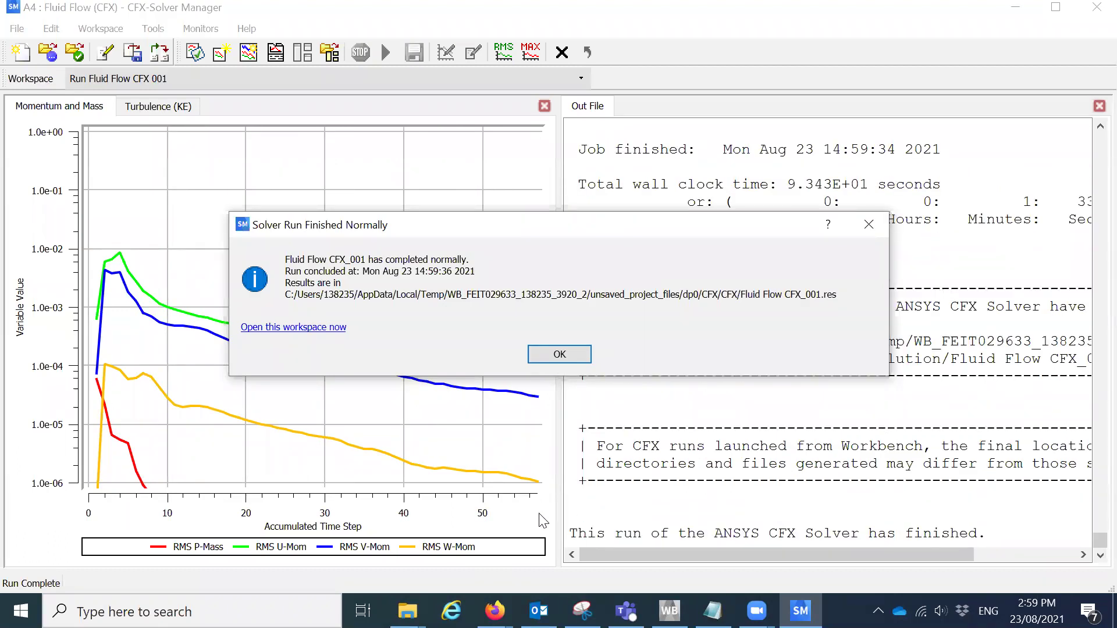
# Close the Solver Run Finished Normally notice to view the converged residuals after about 57 time steps
pyautogui.click(561, 355)
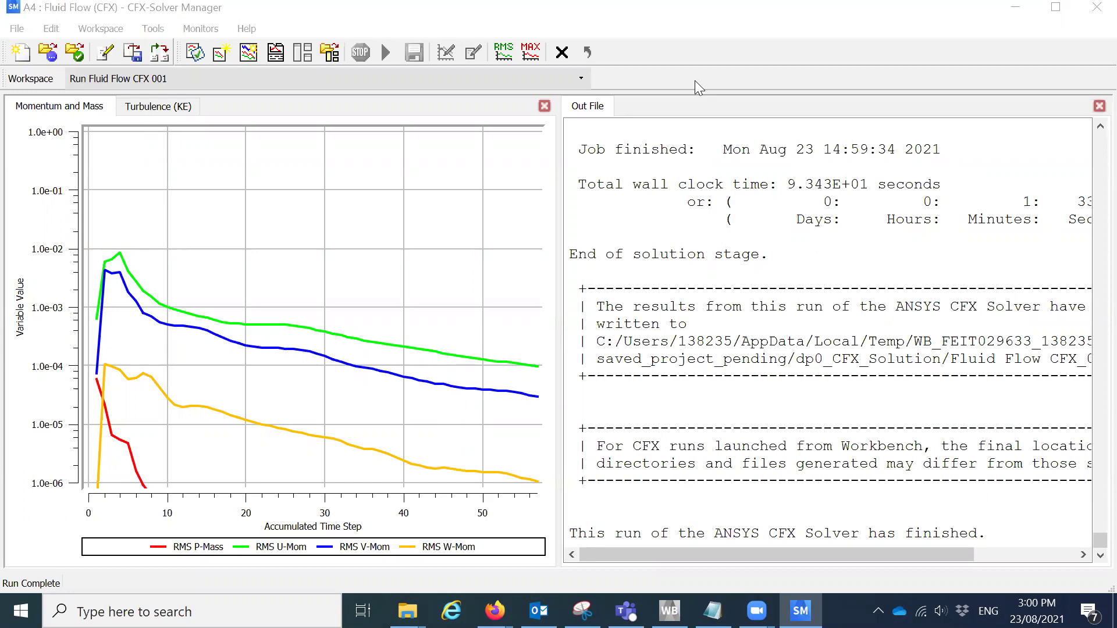
pyautogui.hotkey('alt', 'c')
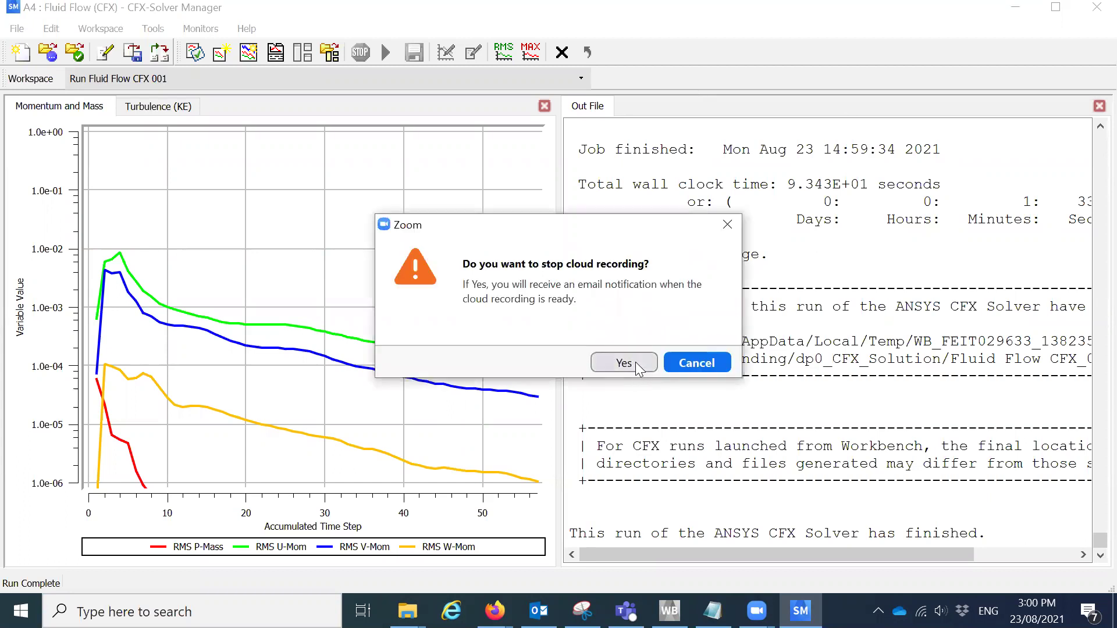